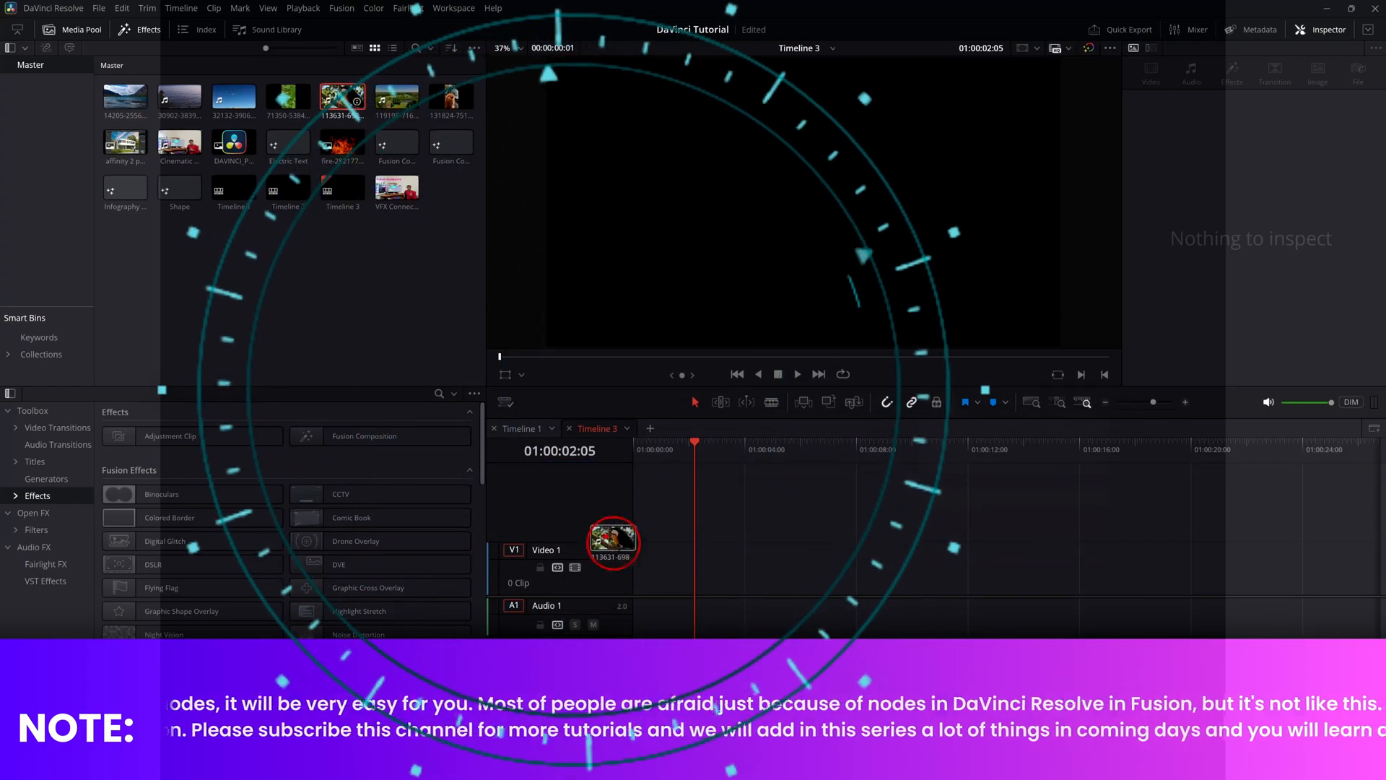
Place the toucan clip at the start of the Video 1 track and open it on the Fusion page at frame 348
{"action": "left_click_drag", "start_coordinate": [711, 610], "coordinate": [639, 609]}
{"action": "left_click", "coordinate": [890, 586]}
{"action": "left_click", "coordinate": [680, 460]}
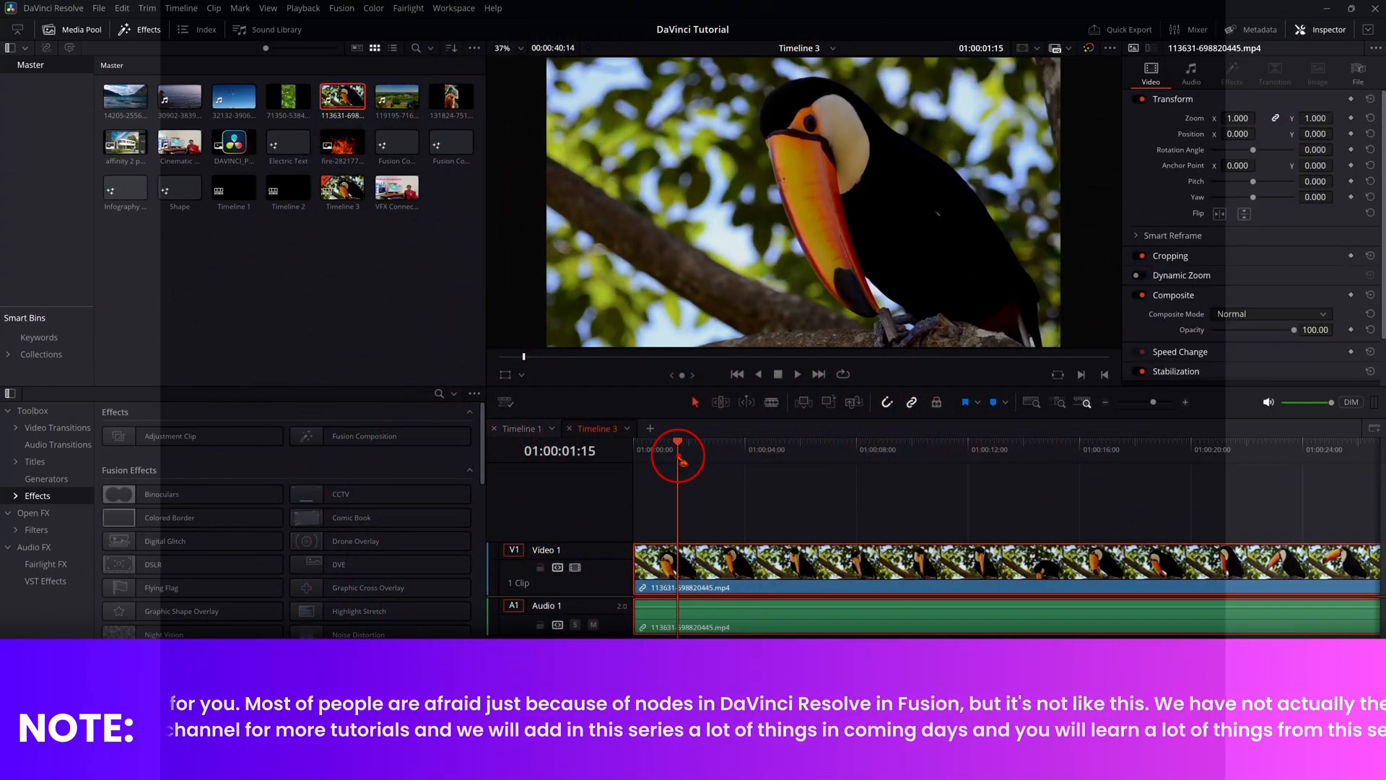
{"action": "left_click_drag", "start_coordinate": [682, 450], "coordinate": [748, 467]}
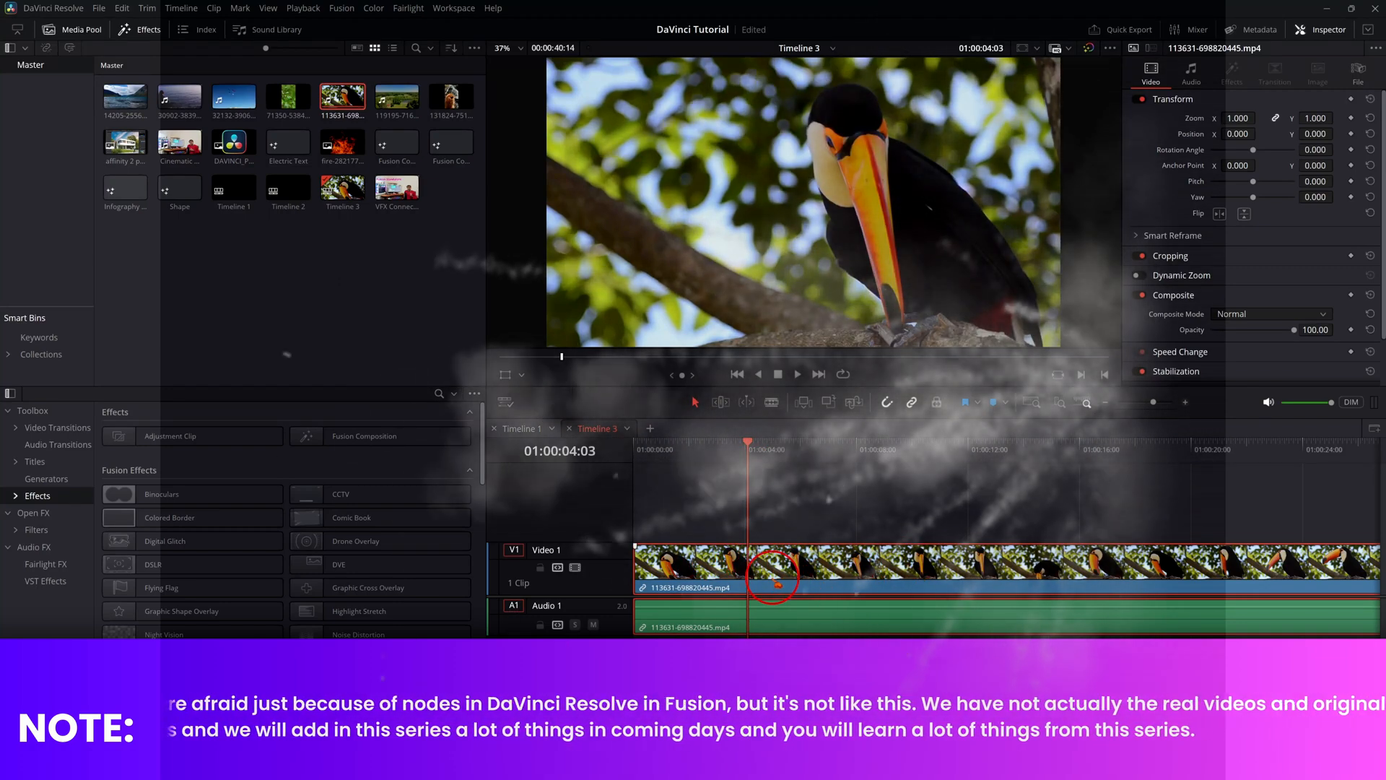
{"action": "left_click_drag", "start_coordinate": [764, 467], "coordinate": [958, 525]}
{"action": "left_click", "coordinate": [695, 739]}
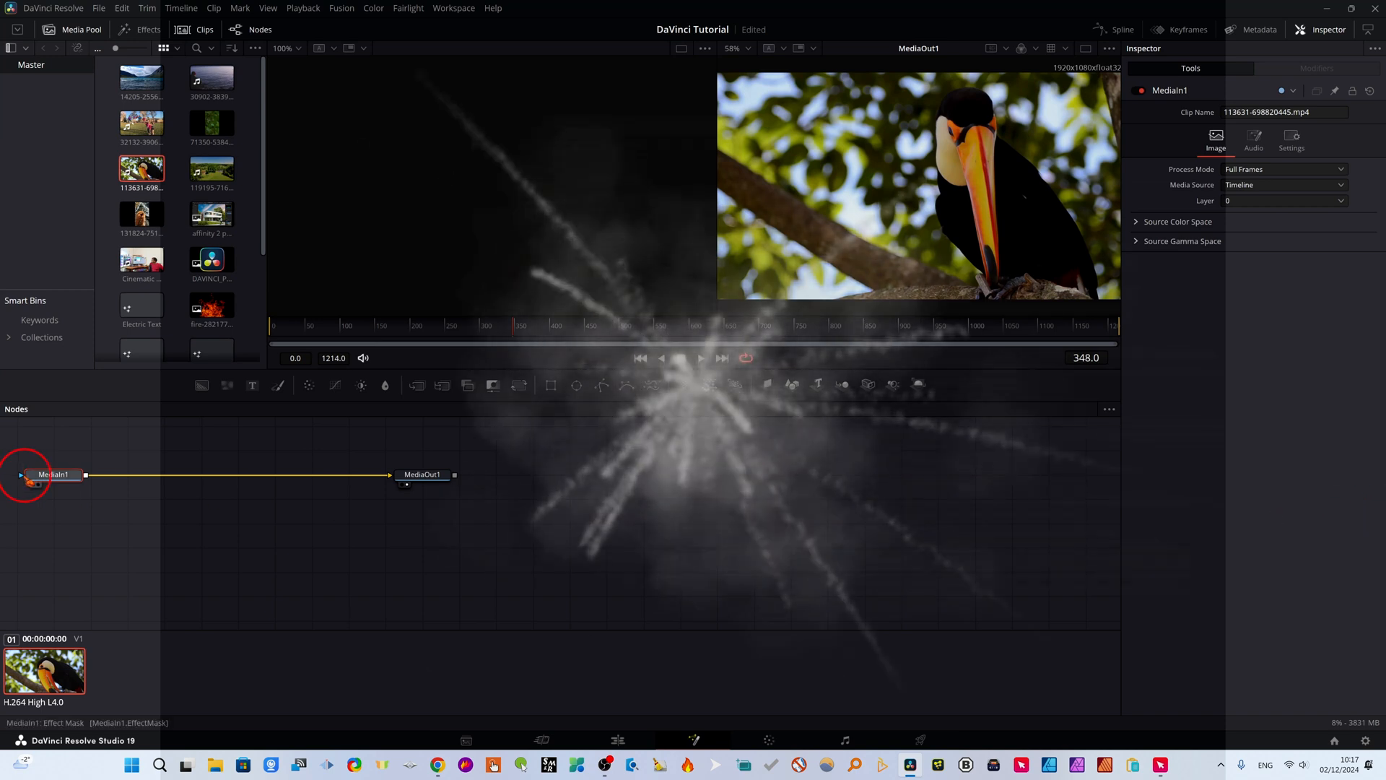
Arrange the MediaIn1 and MediaOut1 nodes closer together, roughly level in the middle of the node graph
{"action": "left_click_drag", "start_coordinate": [53, 474], "coordinate": [231, 487]}
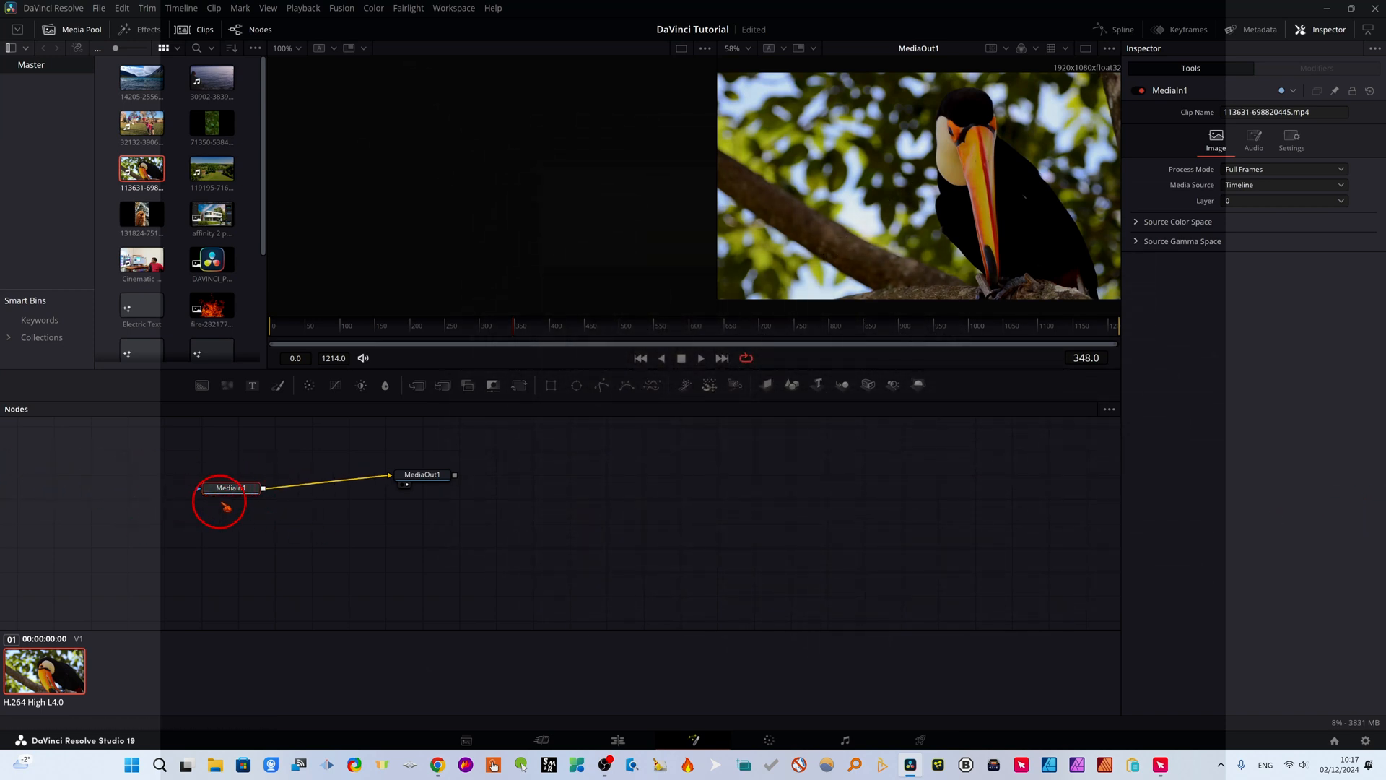
{"action": "left_click_drag", "start_coordinate": [422, 476], "coordinate": [584, 498]}
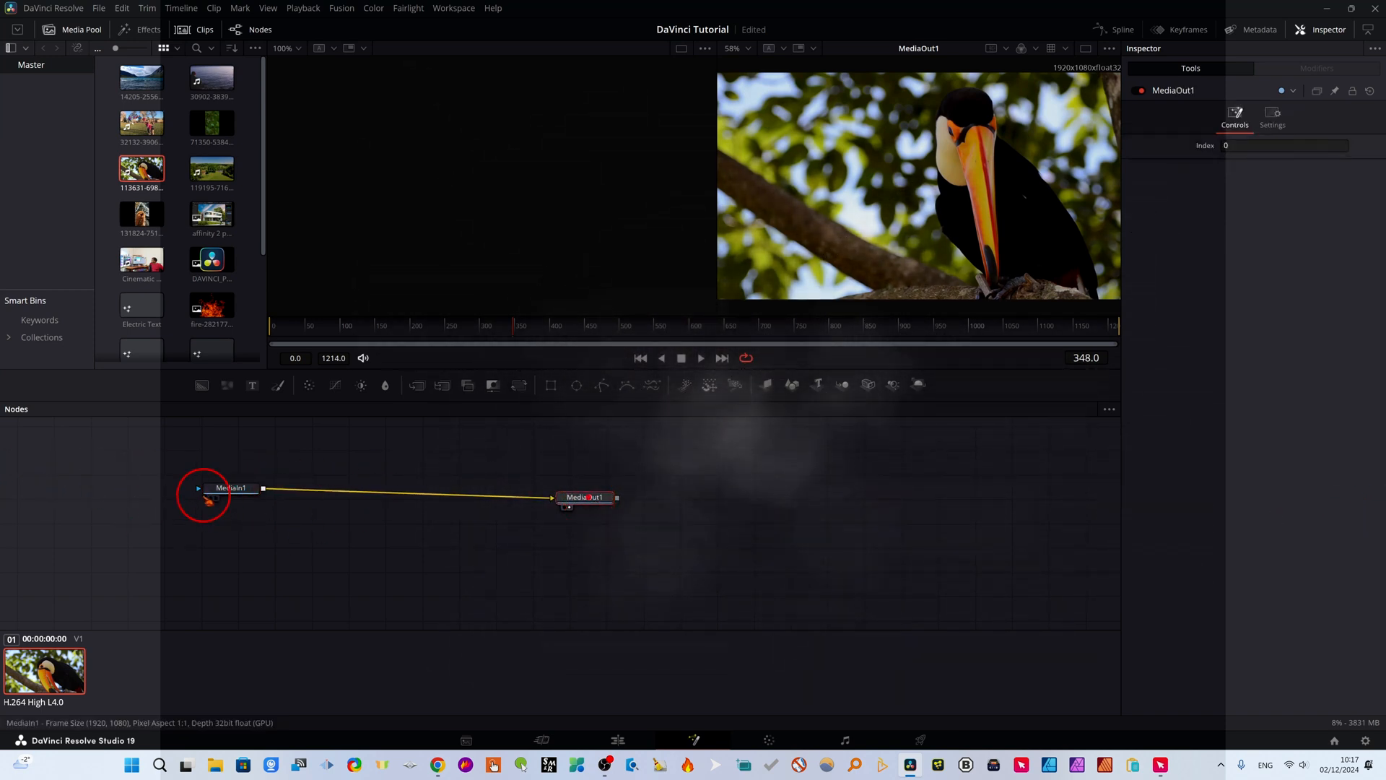
{"action": "left_click_drag", "start_coordinate": [207, 498], "coordinate": [390, 503]}
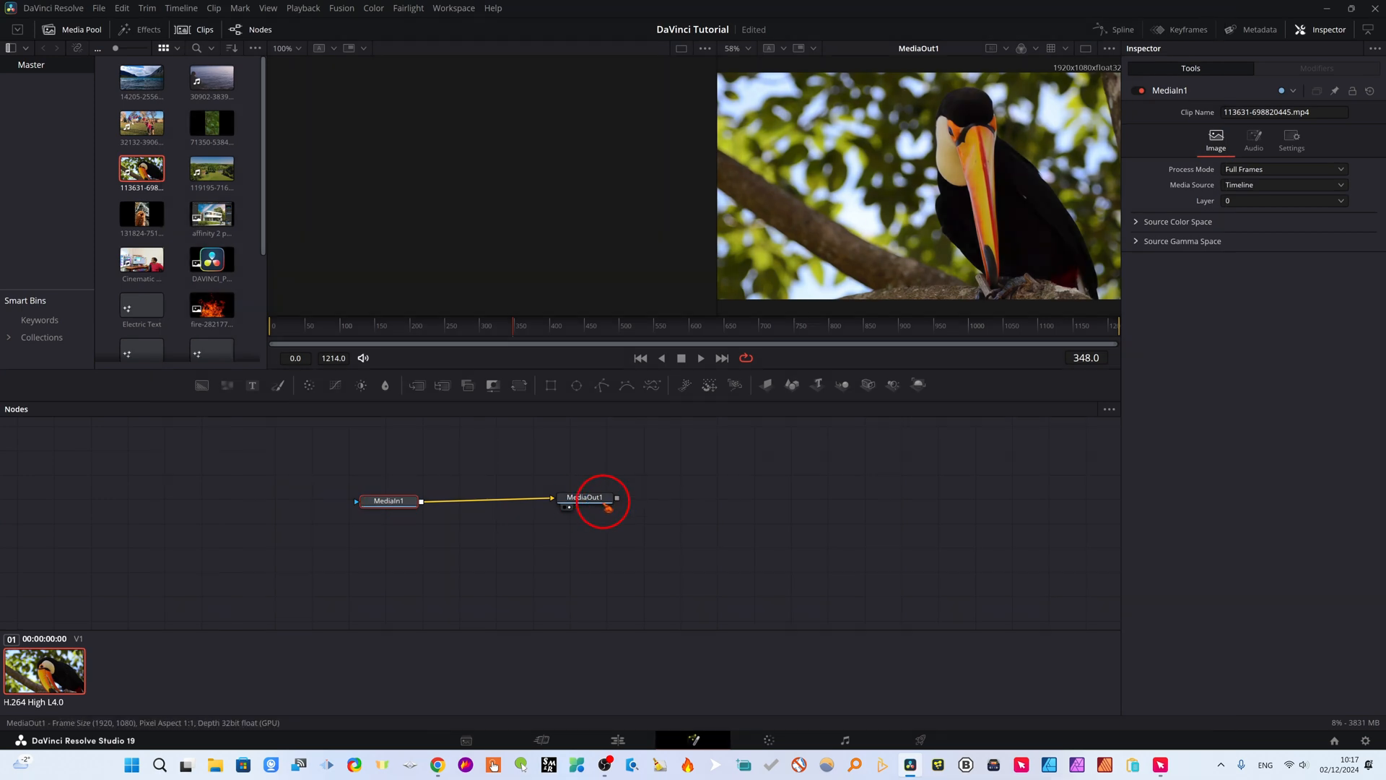
{"action": "left_click_drag", "start_coordinate": [606, 507], "coordinate": [614, 522]}
{"action": "left_click_drag", "start_coordinate": [383, 501], "coordinate": [384, 516]}
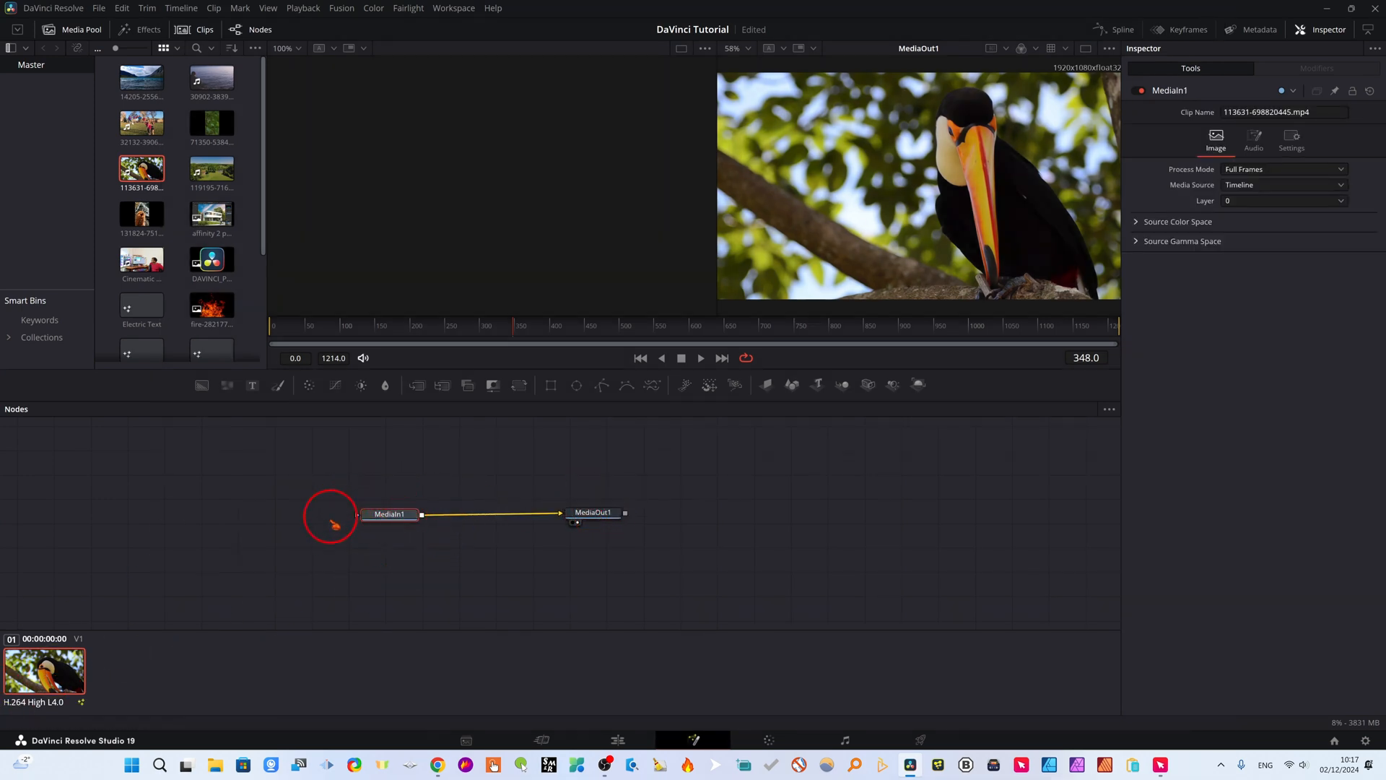
{"action": "left_click_drag", "start_coordinate": [596, 515], "coordinate": [600, 520]}
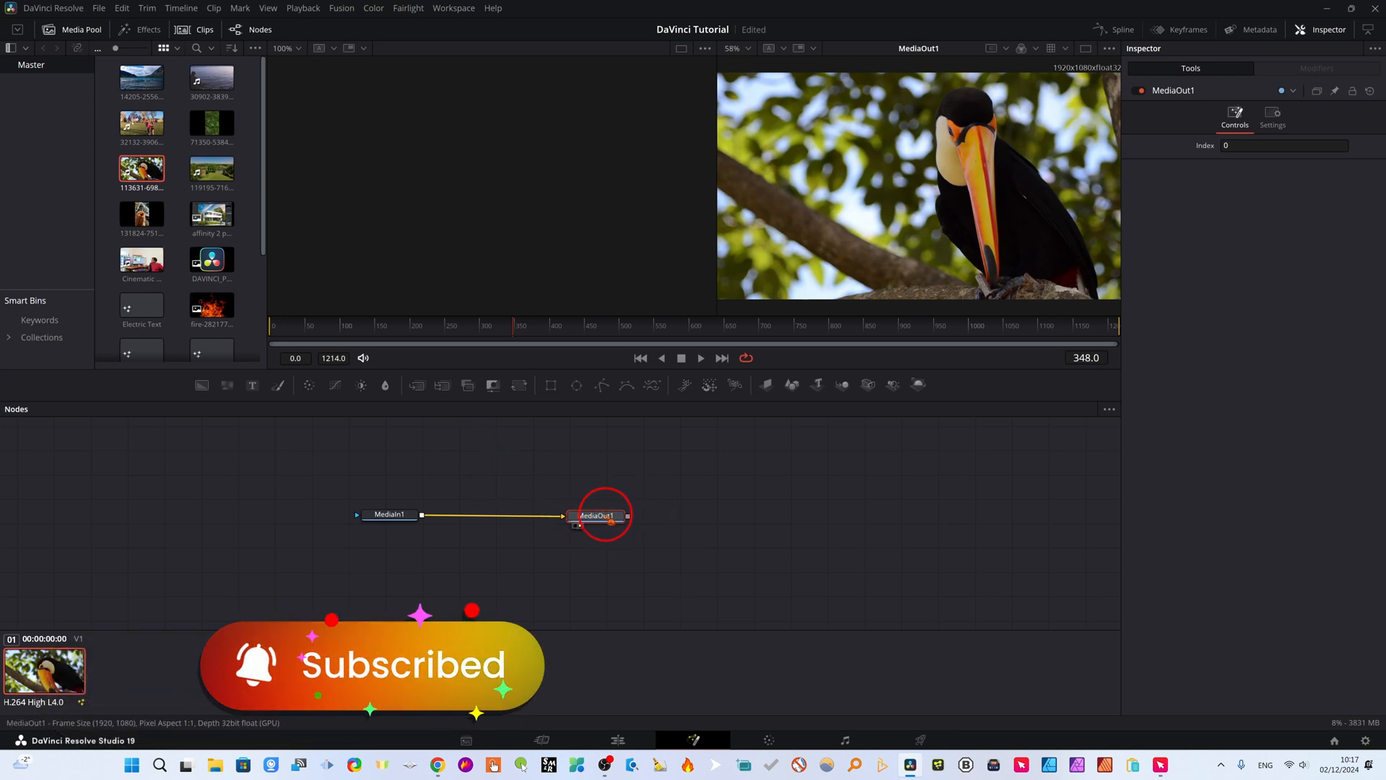
{"action": "left_click_drag", "start_coordinate": [379, 513], "coordinate": [393, 514]}
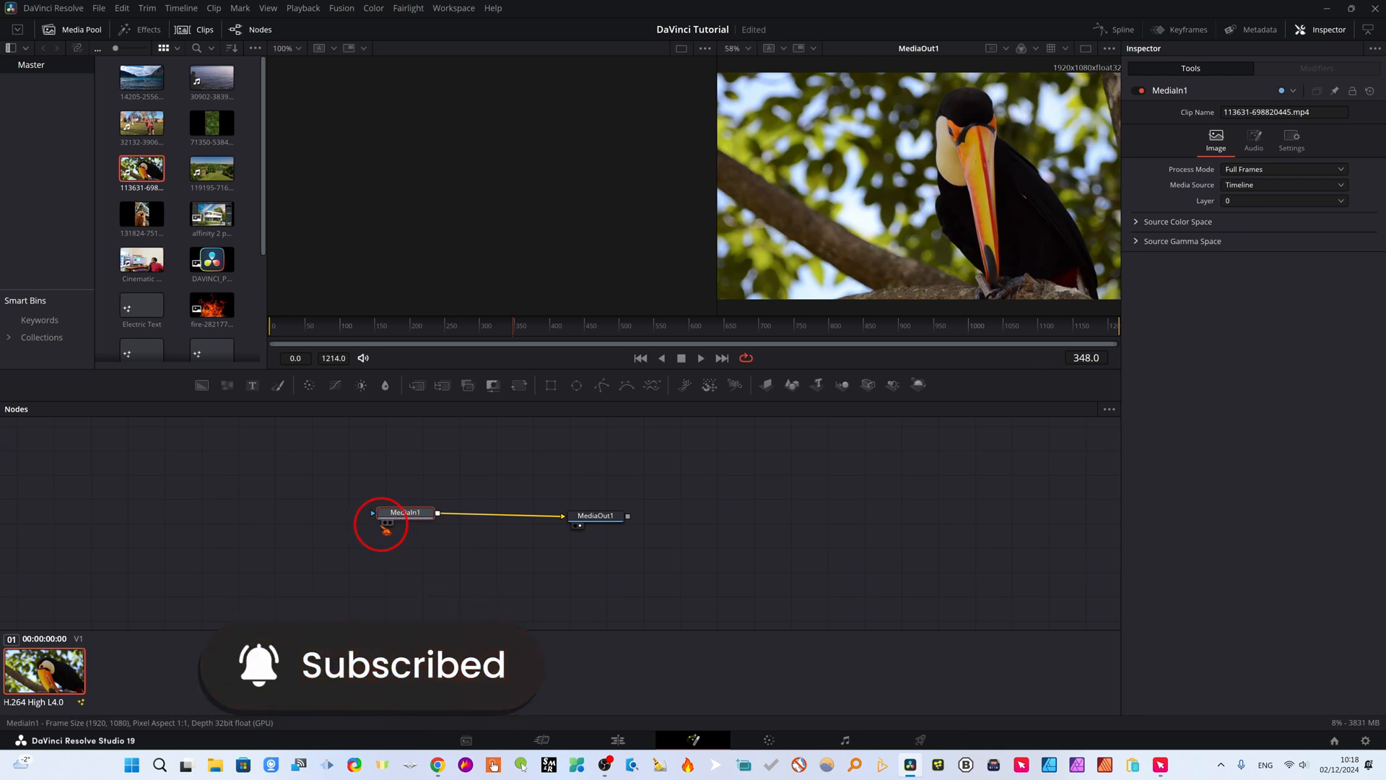
Show MediaIn1 in the first viewer, replace it with MediaOut1, and remove MediaOut1 from the second viewer
{"action": "left_click", "coordinate": [384, 523]}
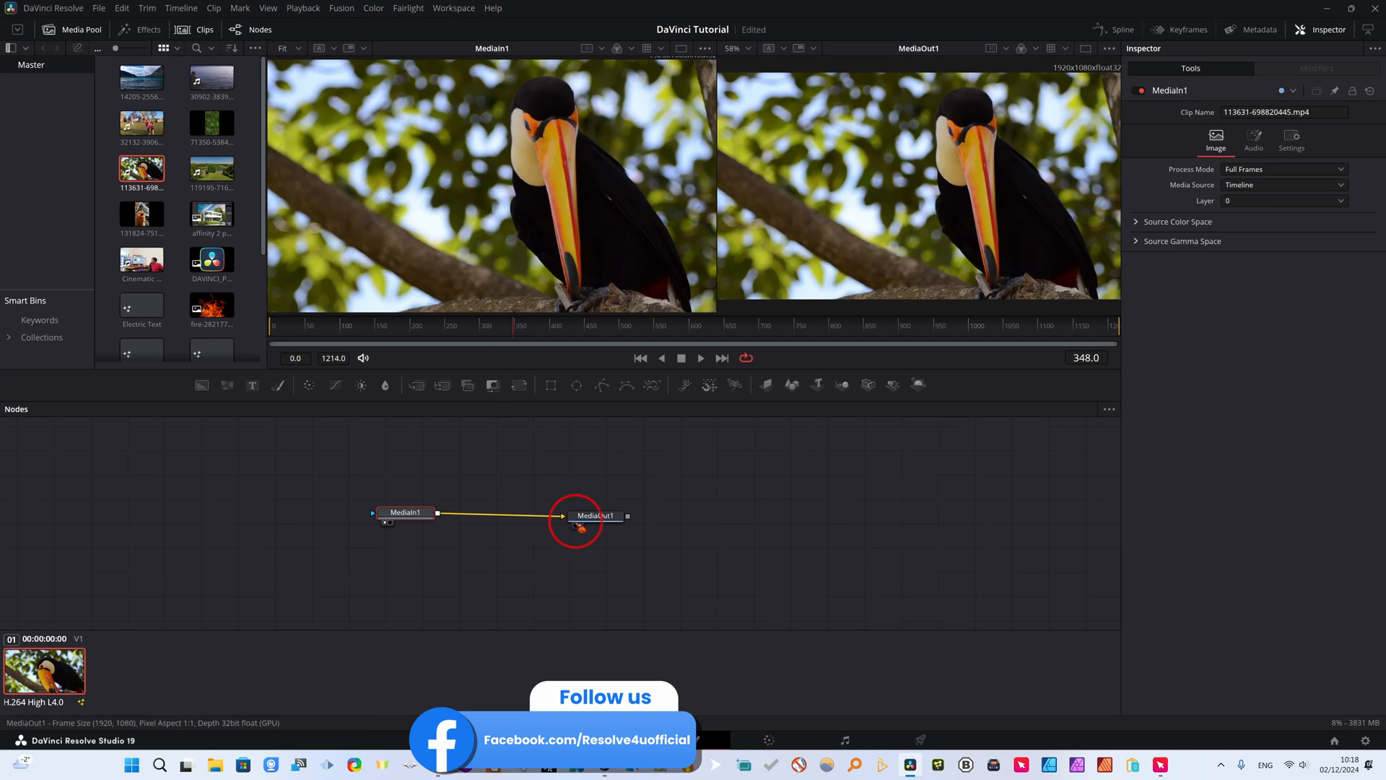
{"action": "left_click", "coordinate": [579, 526]}
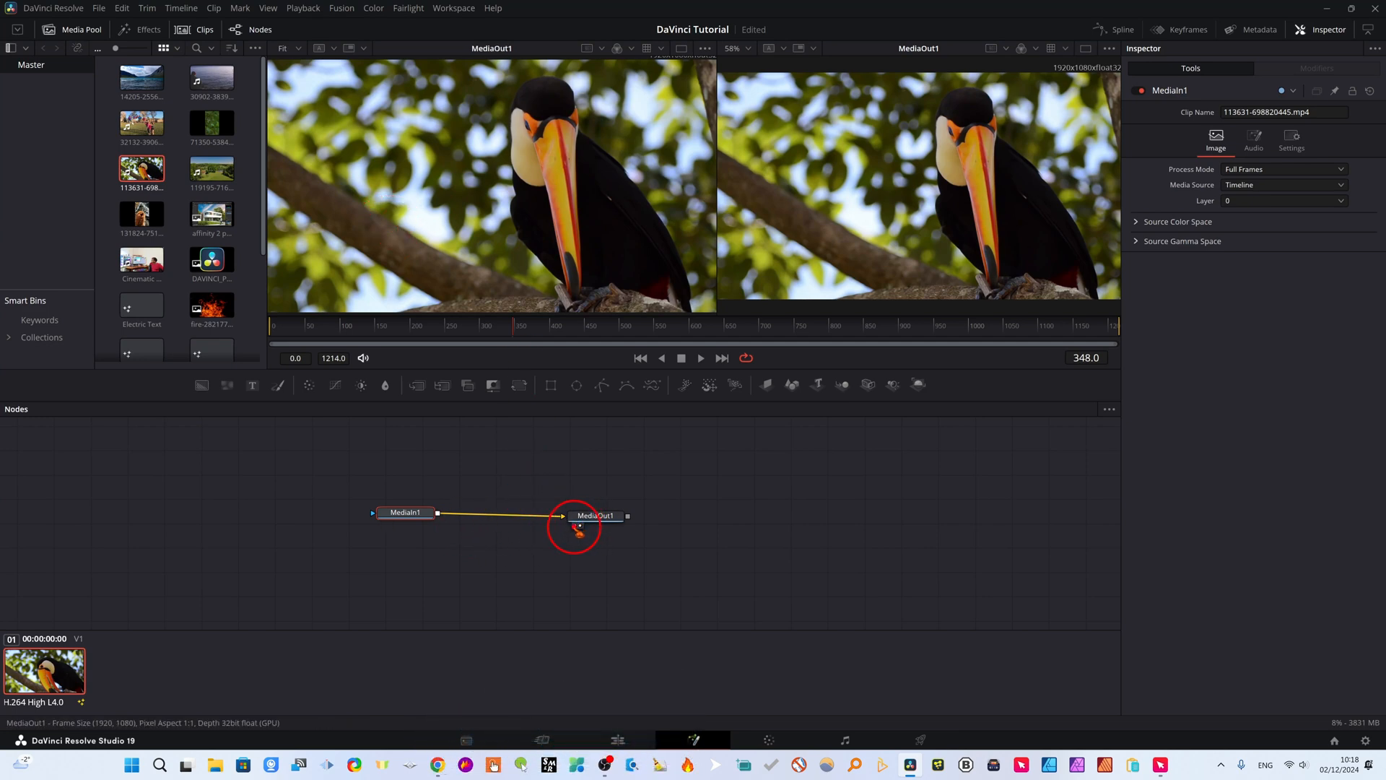
{"action": "left_click", "coordinate": [584, 531]}
{"action": "left_click", "coordinate": [580, 526]}
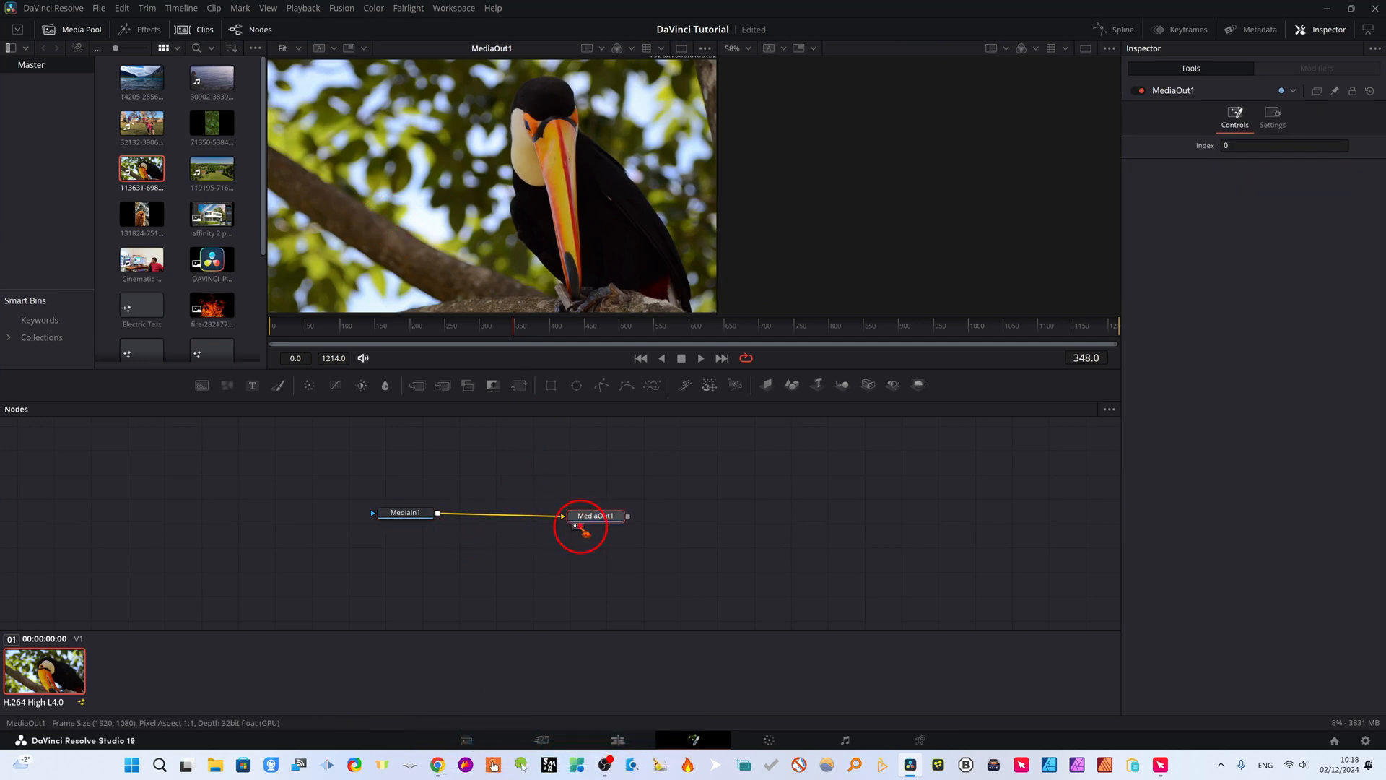
Send MediaIn1 to the second viewer, then reassign the views so MediaIn1 fills the first and MediaOut1 the second
{"action": "left_click", "coordinate": [392, 522]}
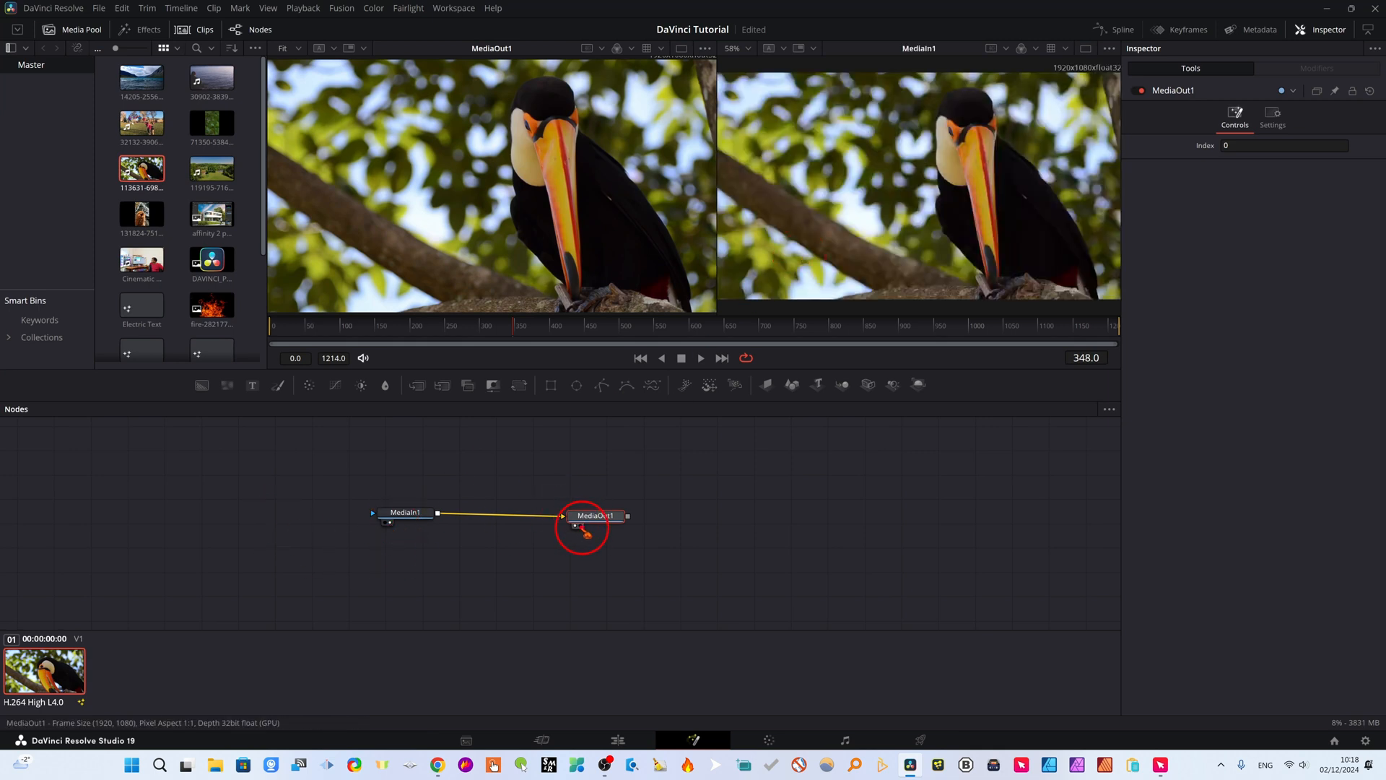
{"action": "left_click", "coordinate": [580, 527]}
{"action": "left_click", "coordinate": [574, 525]}
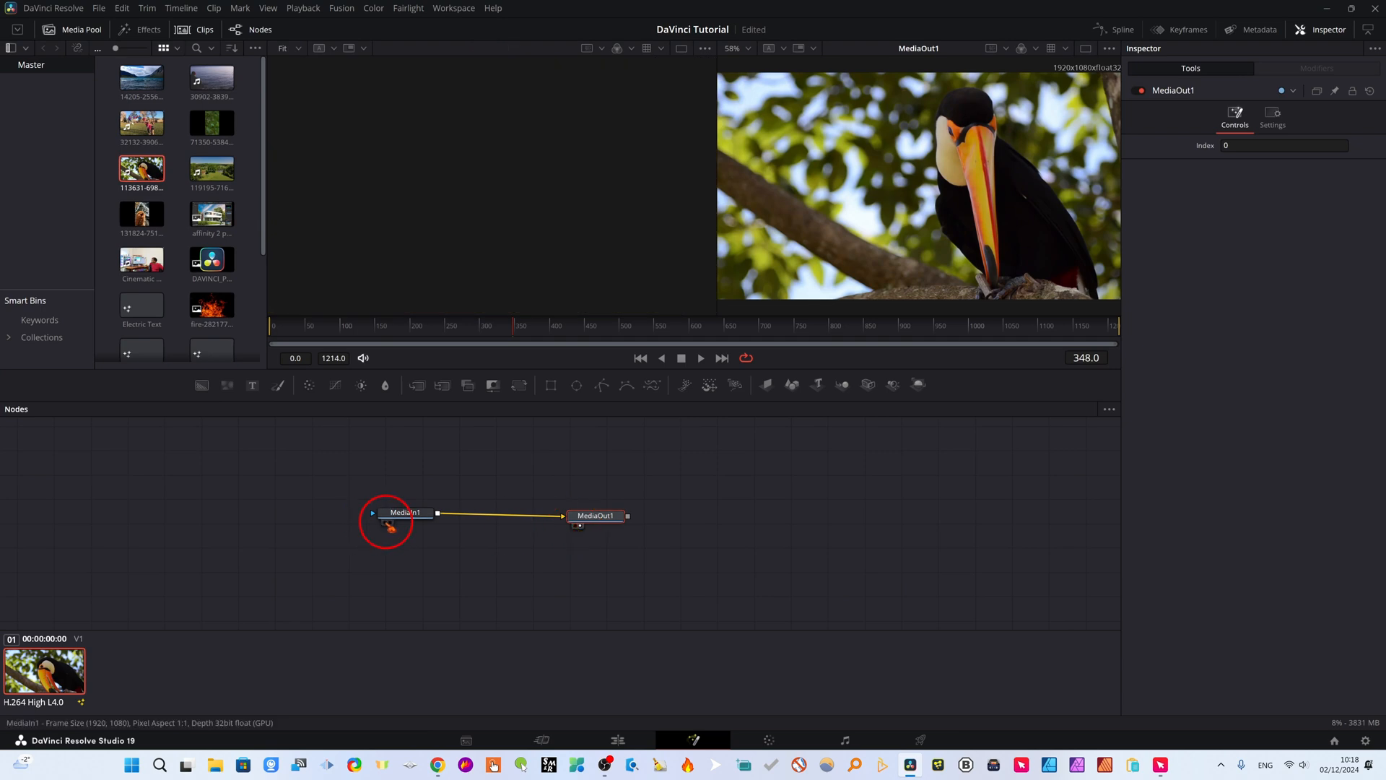
{"action": "left_click", "coordinate": [386, 522]}
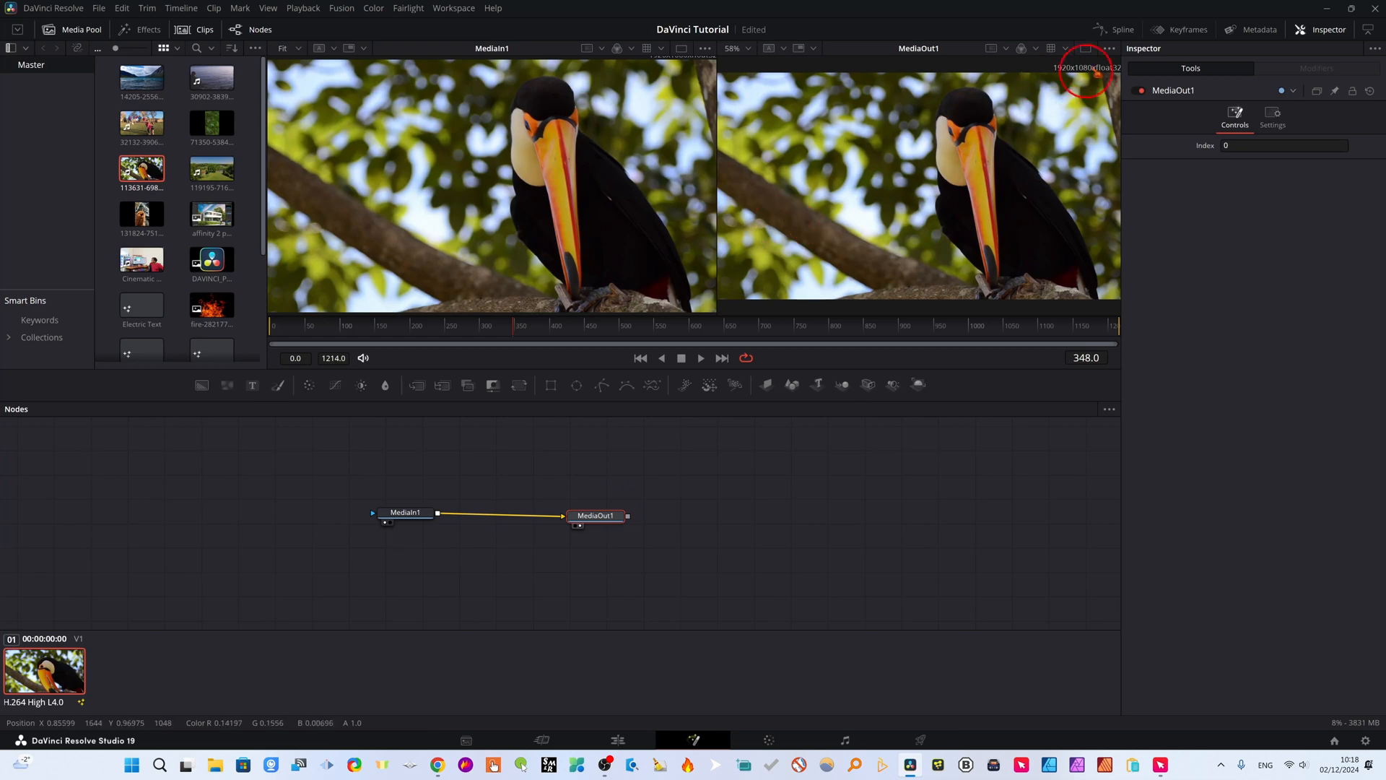
Switch to the single-viewer layout and back to two viewers, and toggle MediaIn1's display in the second viewer
{"action": "left_click", "coordinate": [1085, 50]}
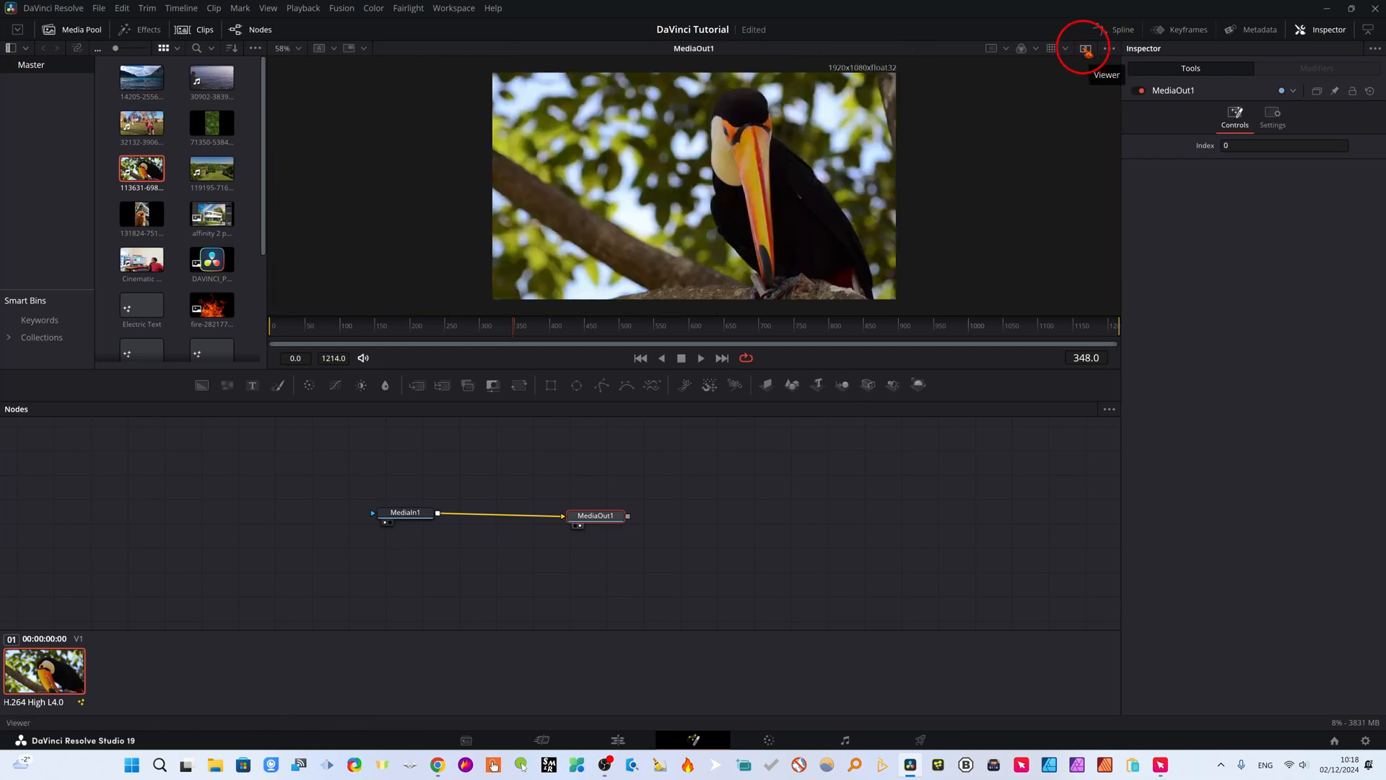
{"action": "left_click", "coordinate": [1086, 50]}
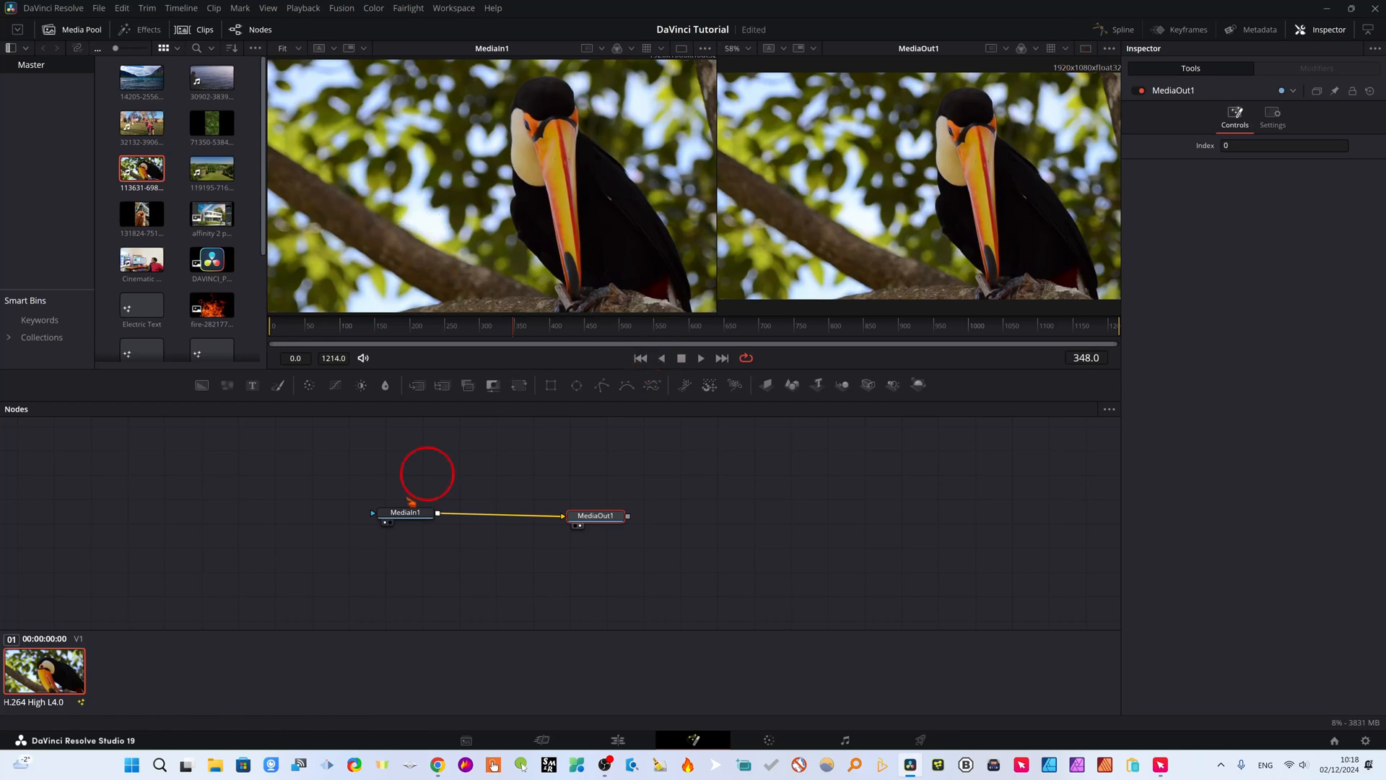
{"action": "left_click_drag", "start_coordinate": [415, 509], "coordinate": [404, 516]}
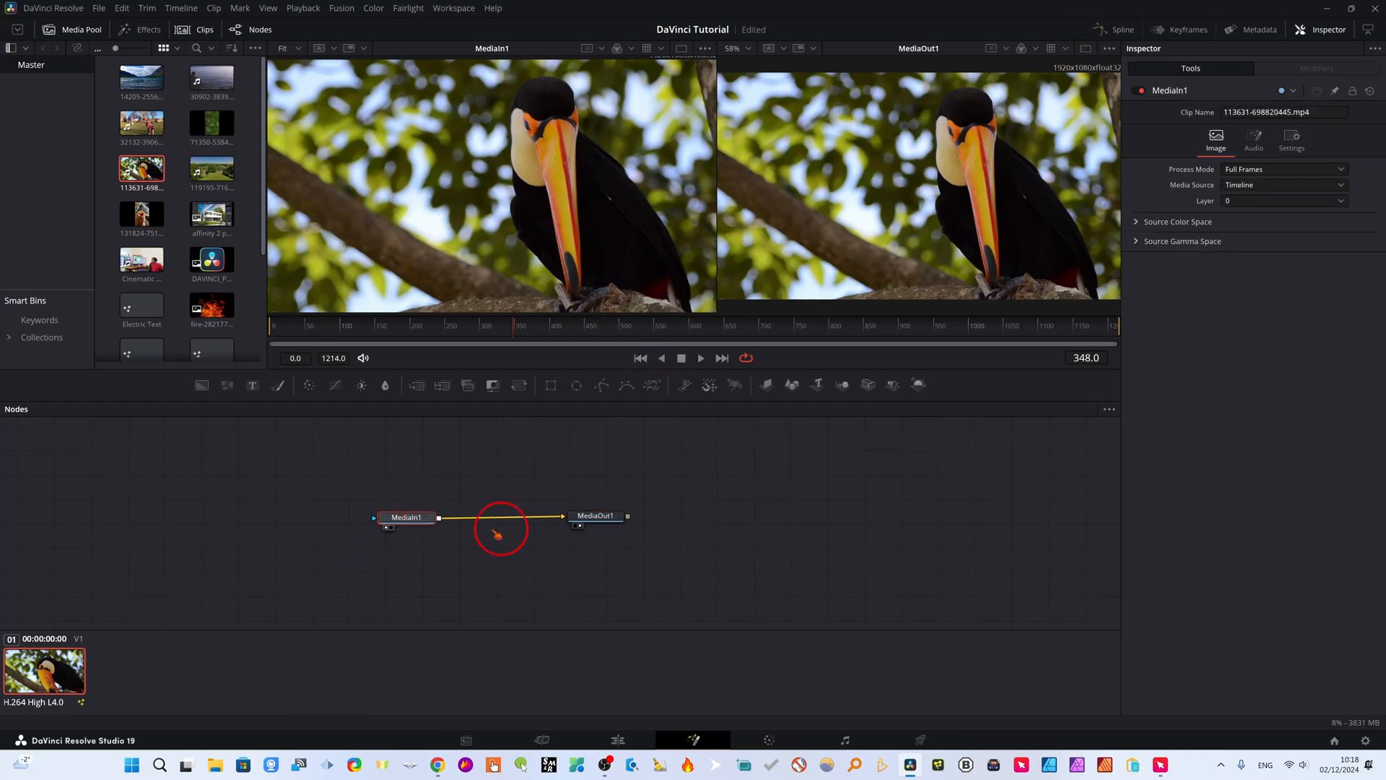
{"action": "left_click", "coordinate": [388, 528]}
{"action": "left_click", "coordinate": [390, 527]}
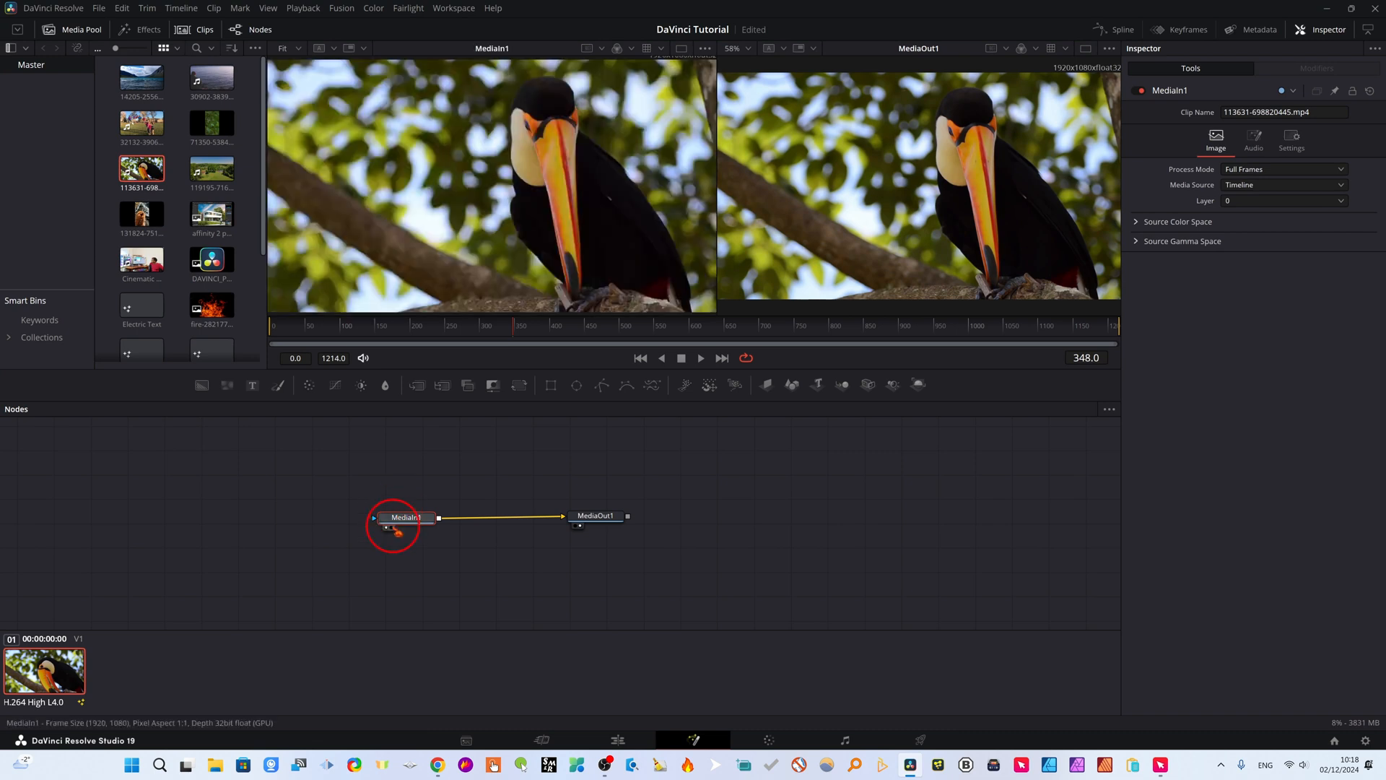
Show MediaOut1 in both viewers, clear the first one, and toggle its display in the second
{"action": "left_click", "coordinate": [602, 520]}
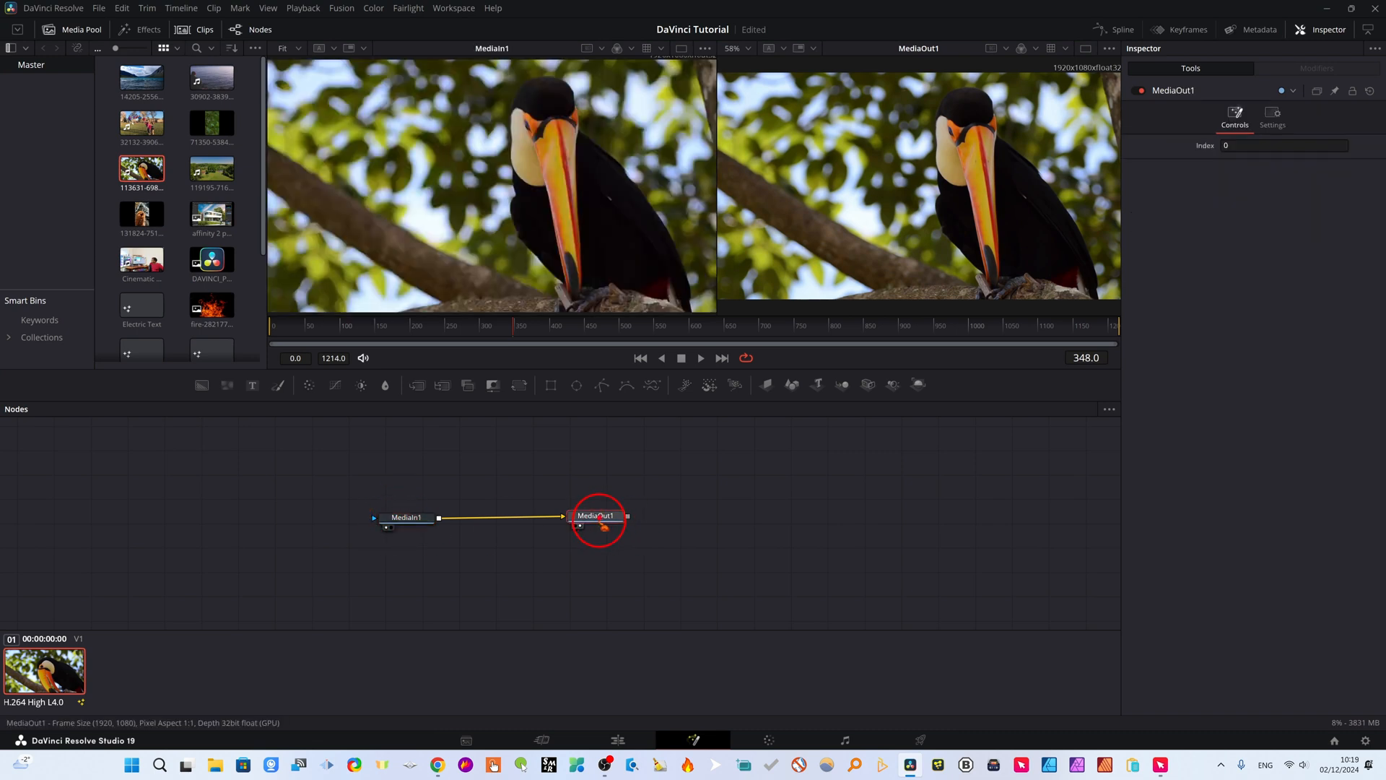
{"action": "left_click", "coordinate": [576, 527]}
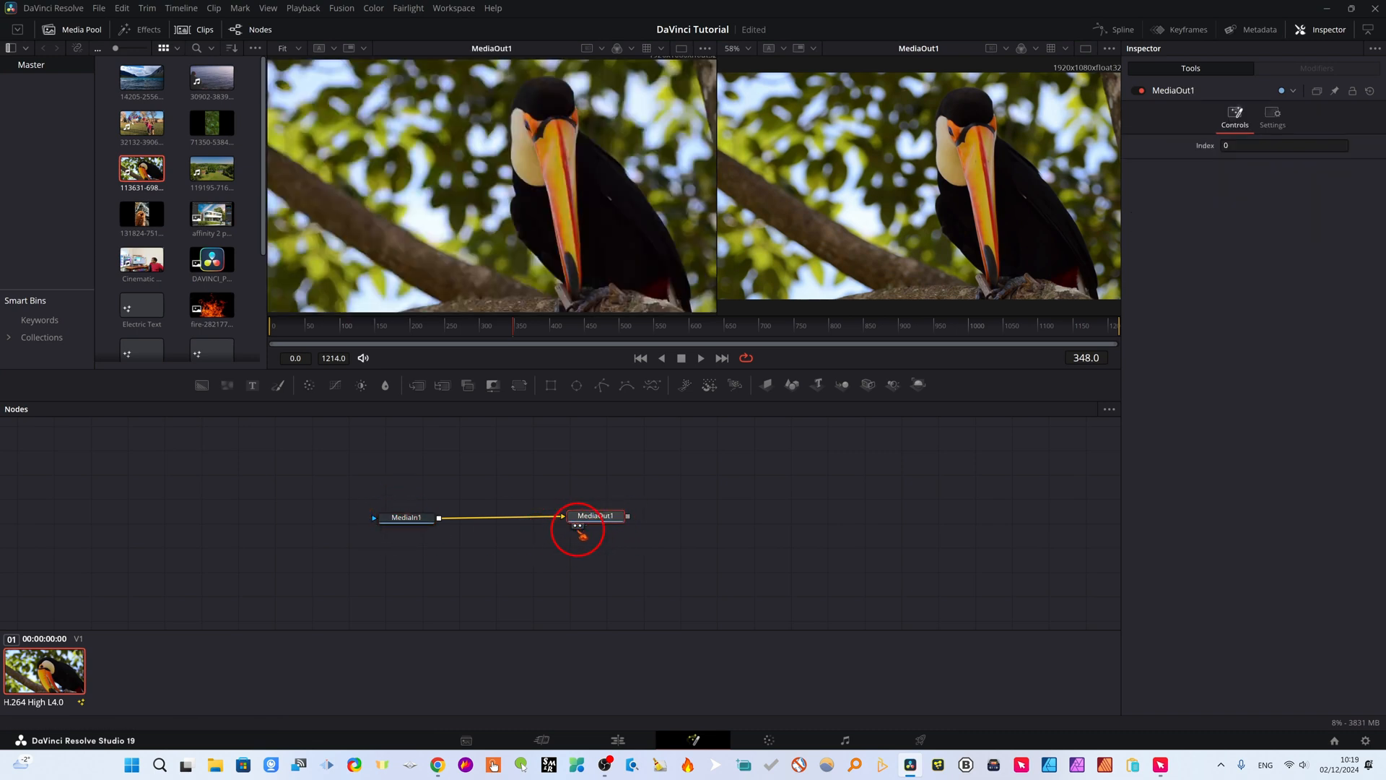
{"action": "left_click", "coordinate": [576, 526]}
{"action": "left_click", "coordinate": [582, 526]}
{"action": "left_click", "coordinate": [582, 526]}
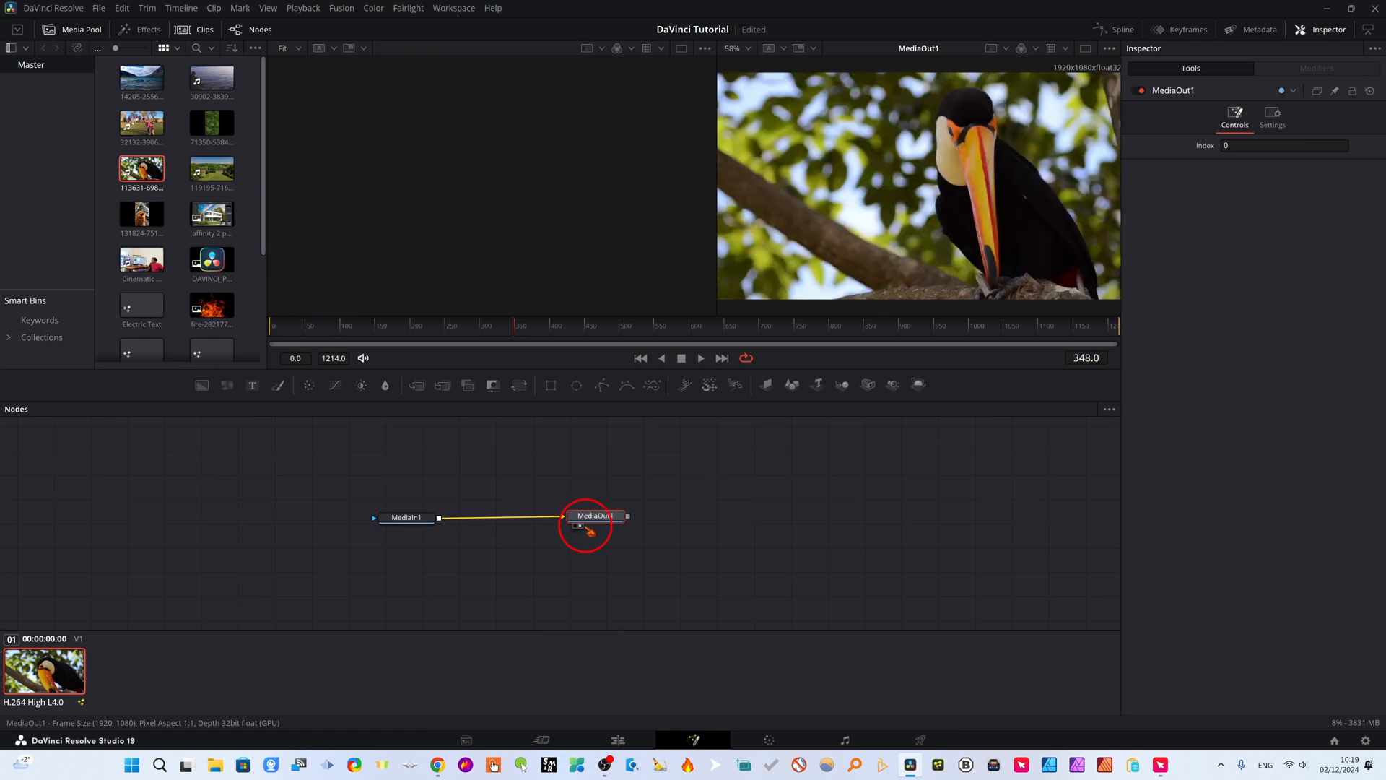
Nudge the MediaIn1 and MediaOut1 nodes so they sit level with each other
{"action": "left_click_drag", "start_coordinate": [404, 518], "coordinate": [397, 525]}
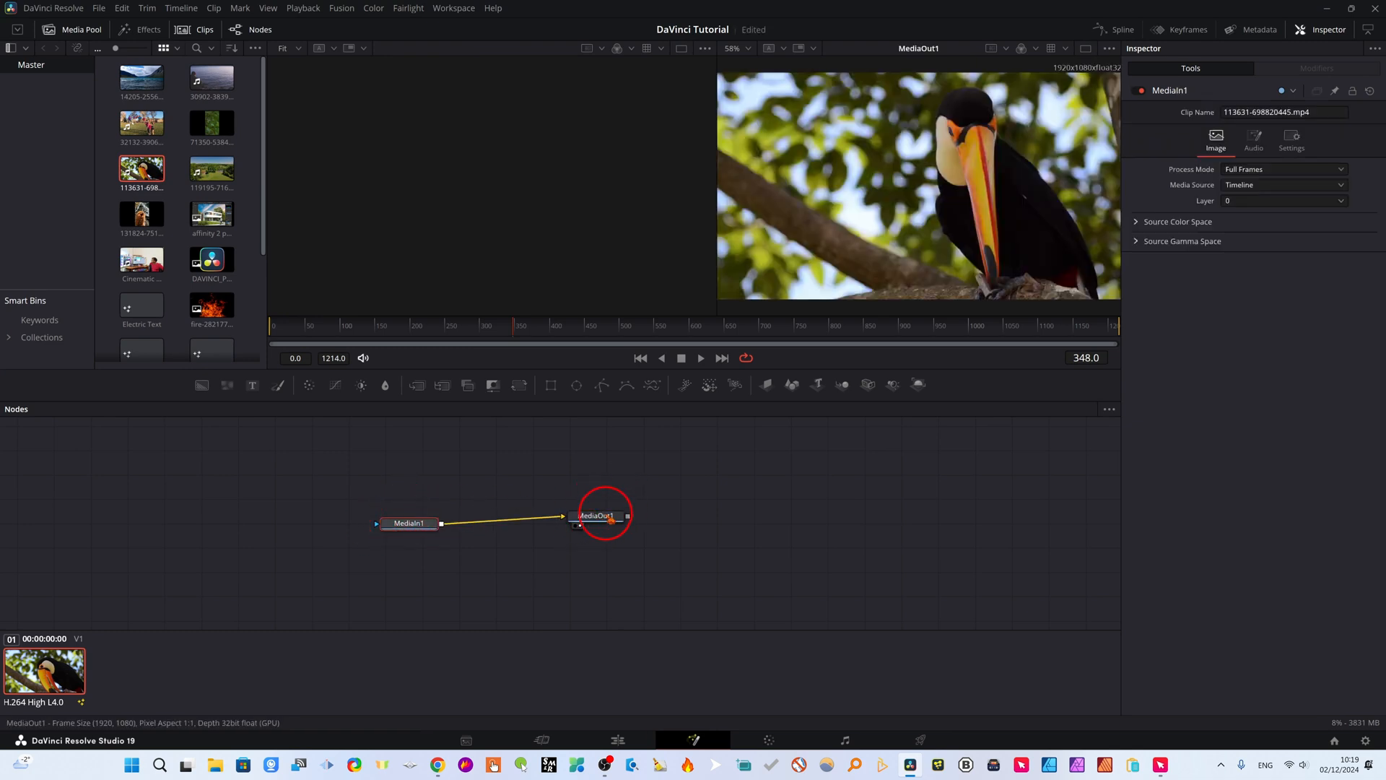
{"action": "left_click_drag", "start_coordinate": [610, 520], "coordinate": [616, 521]}
{"action": "left_click_drag", "start_coordinate": [416, 527], "coordinate": [422, 518]}
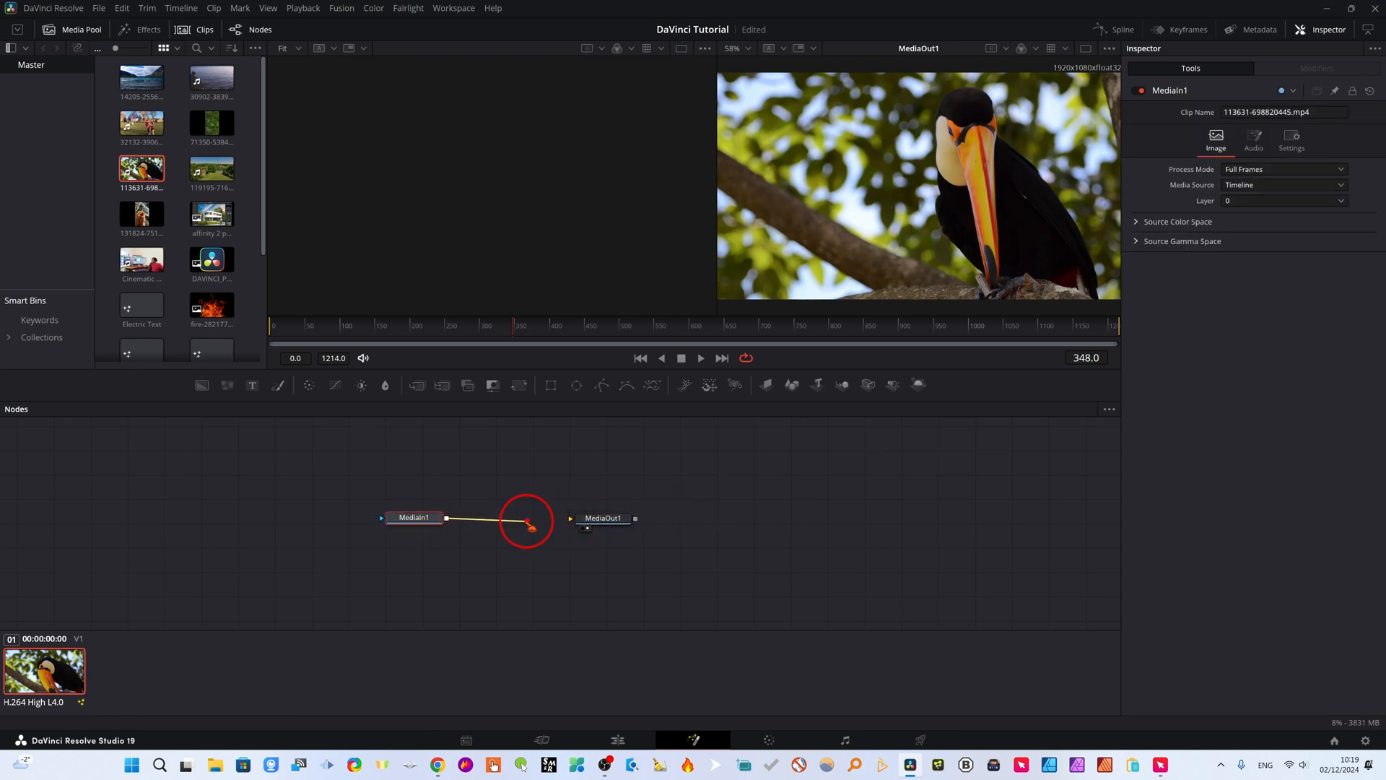
Disconnect MediaIn1 from MediaOut1, reconnect its output to the MediaOut1 input, and straighten the two nodes
{"action": "left_click_drag", "start_coordinate": [526, 520], "coordinate": [540, 520]}
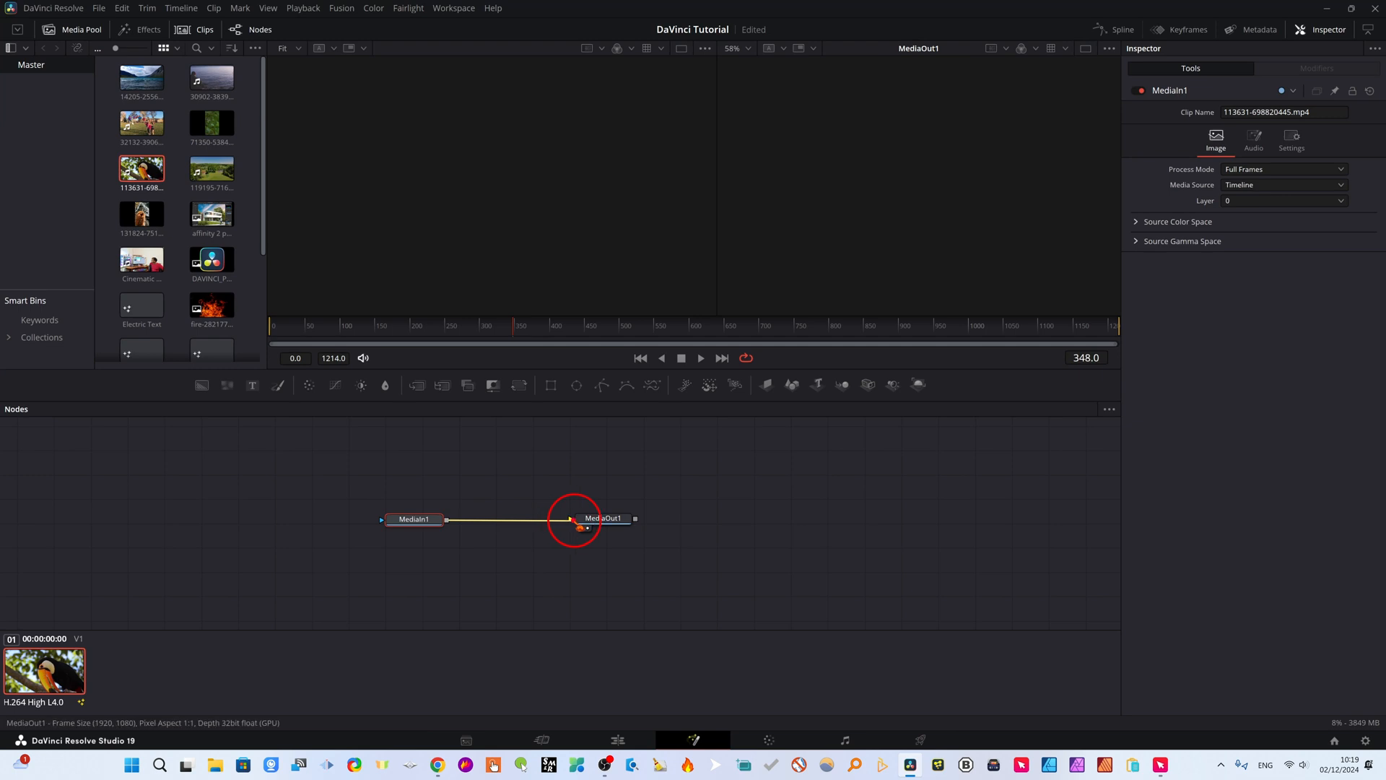
{"action": "left_click_drag", "start_coordinate": [576, 520], "coordinate": [576, 519]}
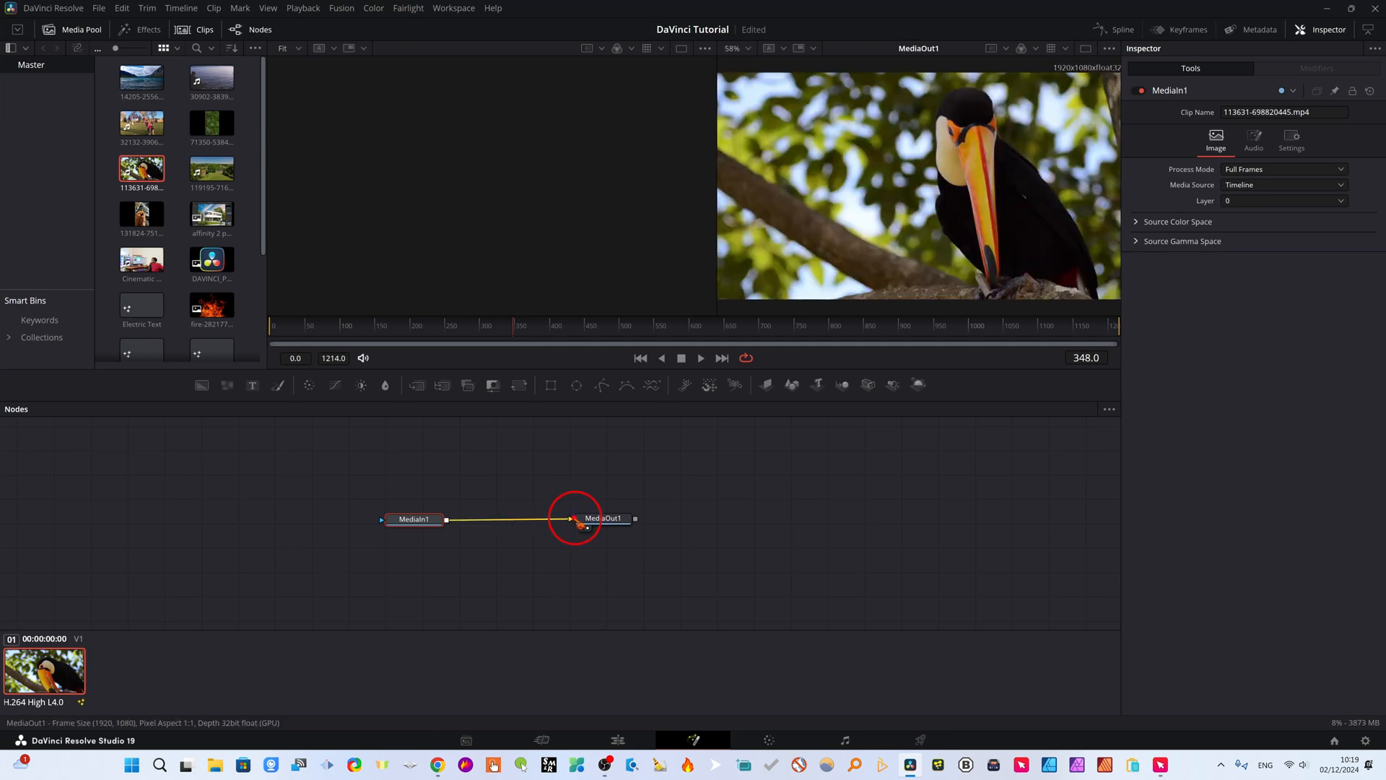
{"action": "mouse_move", "coordinate": [408, 517]}
{"action": "left_mouse_down"}
{"action": "mouse_move", "coordinate": [452, 489]}
{"action": "mouse_move", "coordinate": [418, 517]}
{"action": "left_mouse_up"}
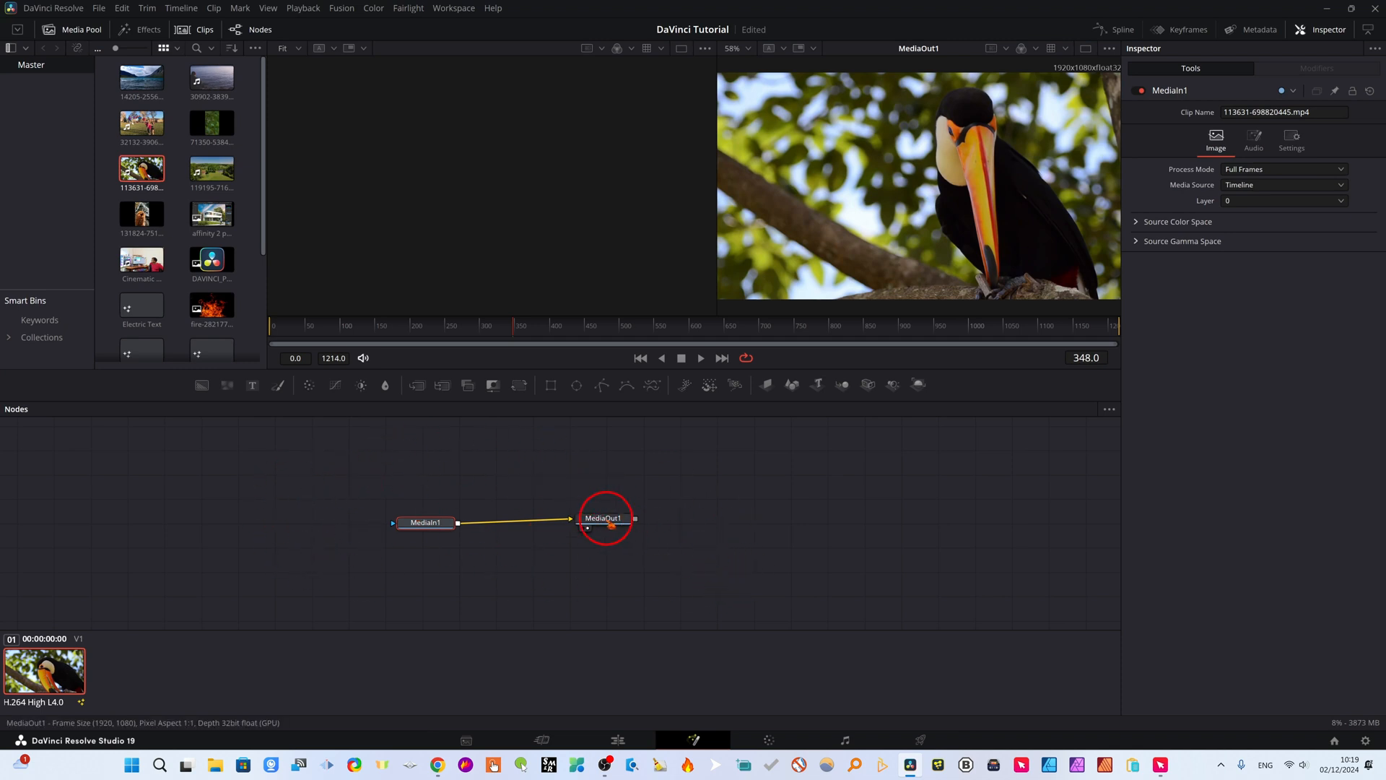
{"action": "left_click_drag", "start_coordinate": [611, 524], "coordinate": [615, 529]}
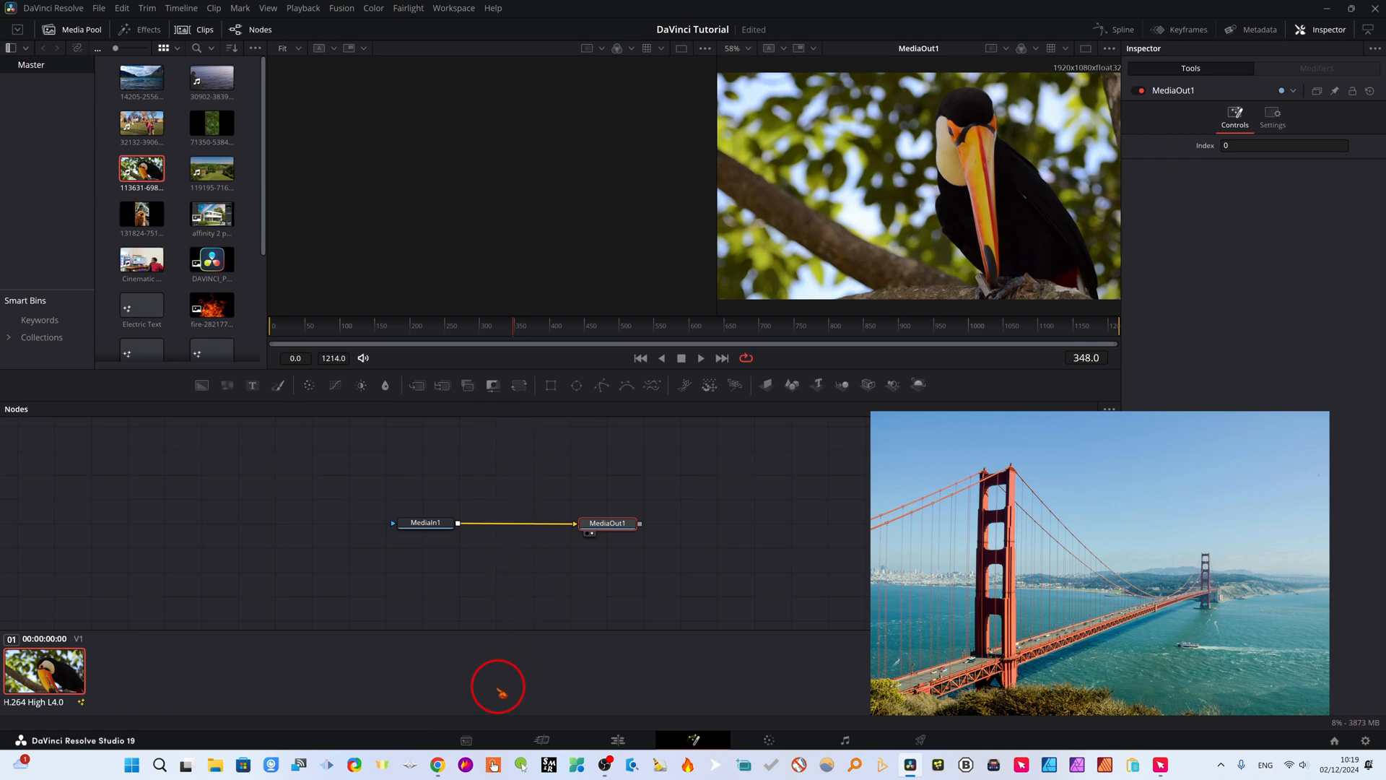
Display MediaIn1 in the first viewer and MediaOut1 in the second viewer
{"action": "left_click_drag", "start_coordinate": [424, 525], "coordinate": [420, 523]}
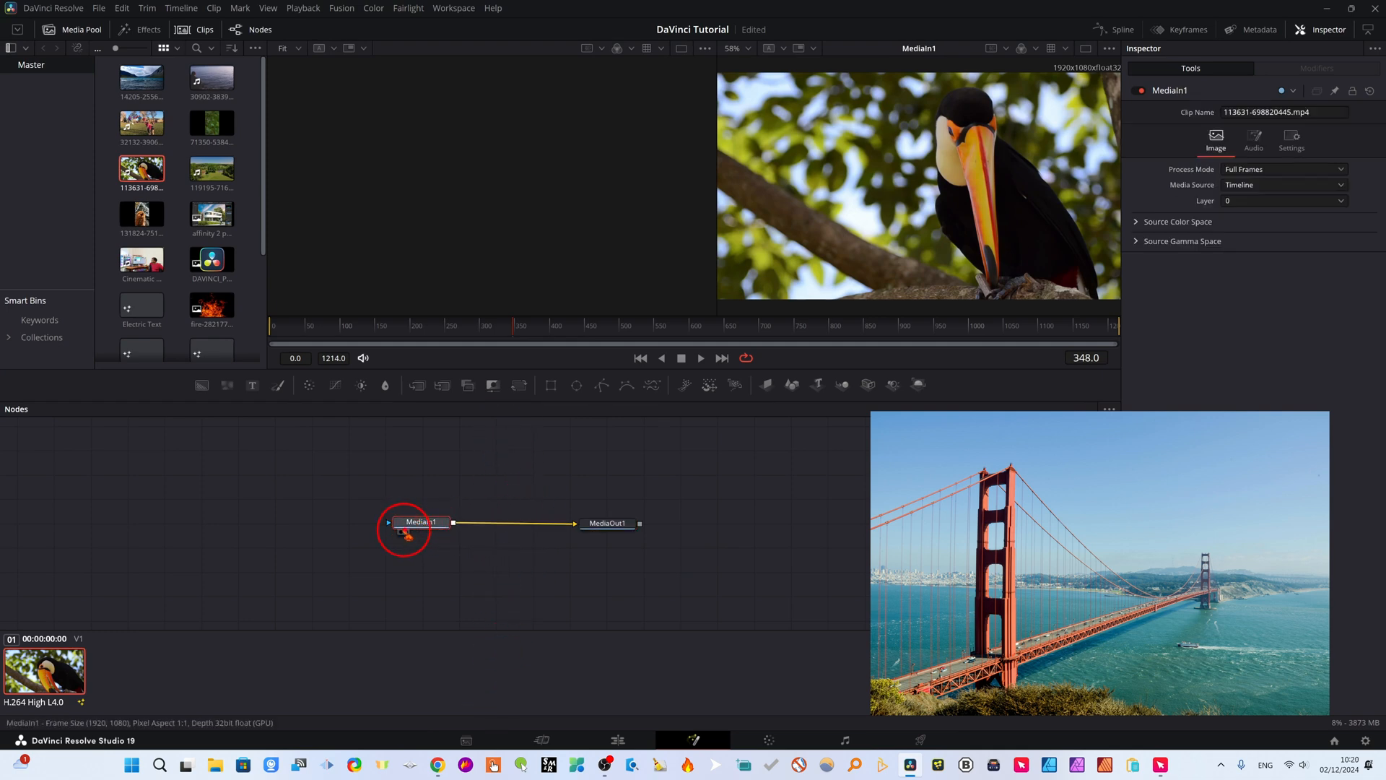
{"action": "left_click", "coordinate": [404, 533]}
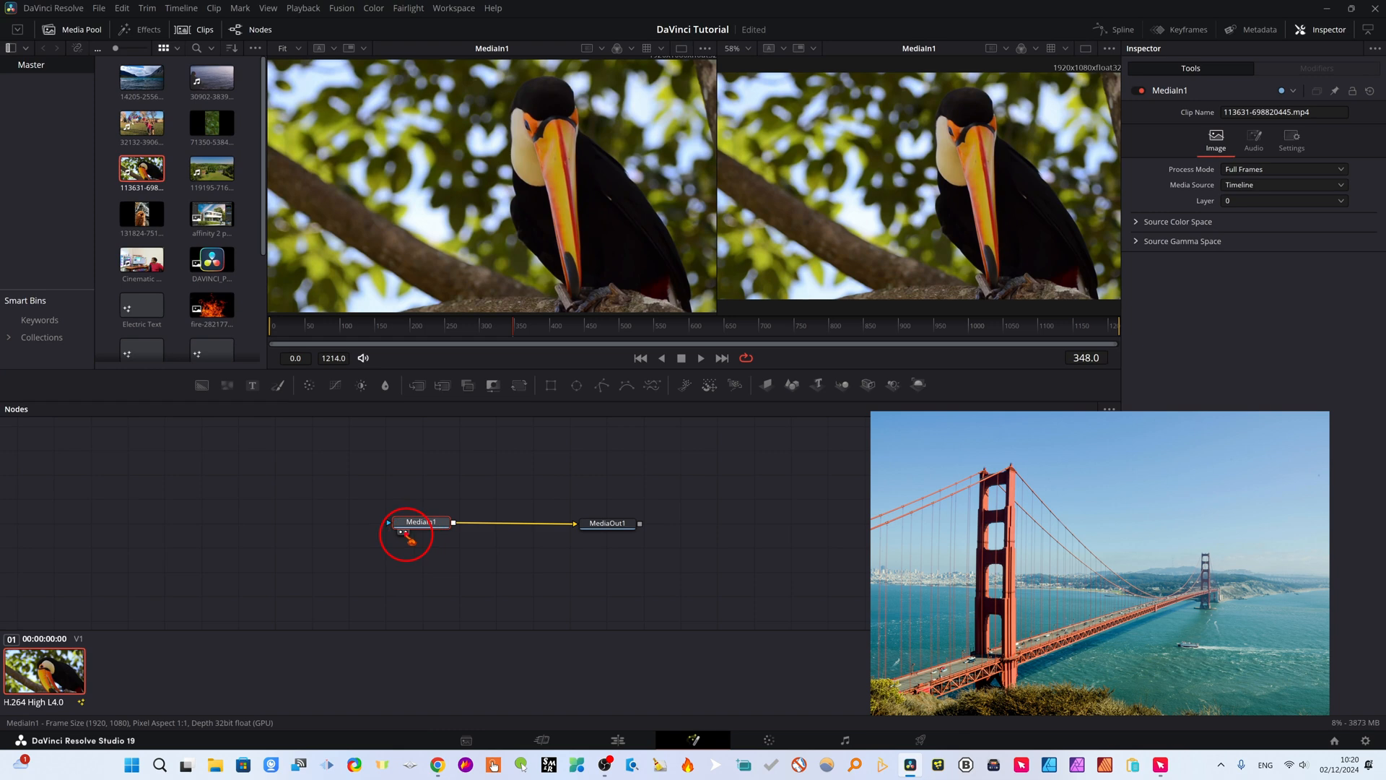
{"action": "left_click", "coordinate": [405, 532]}
{"action": "left_click", "coordinate": [603, 525]}
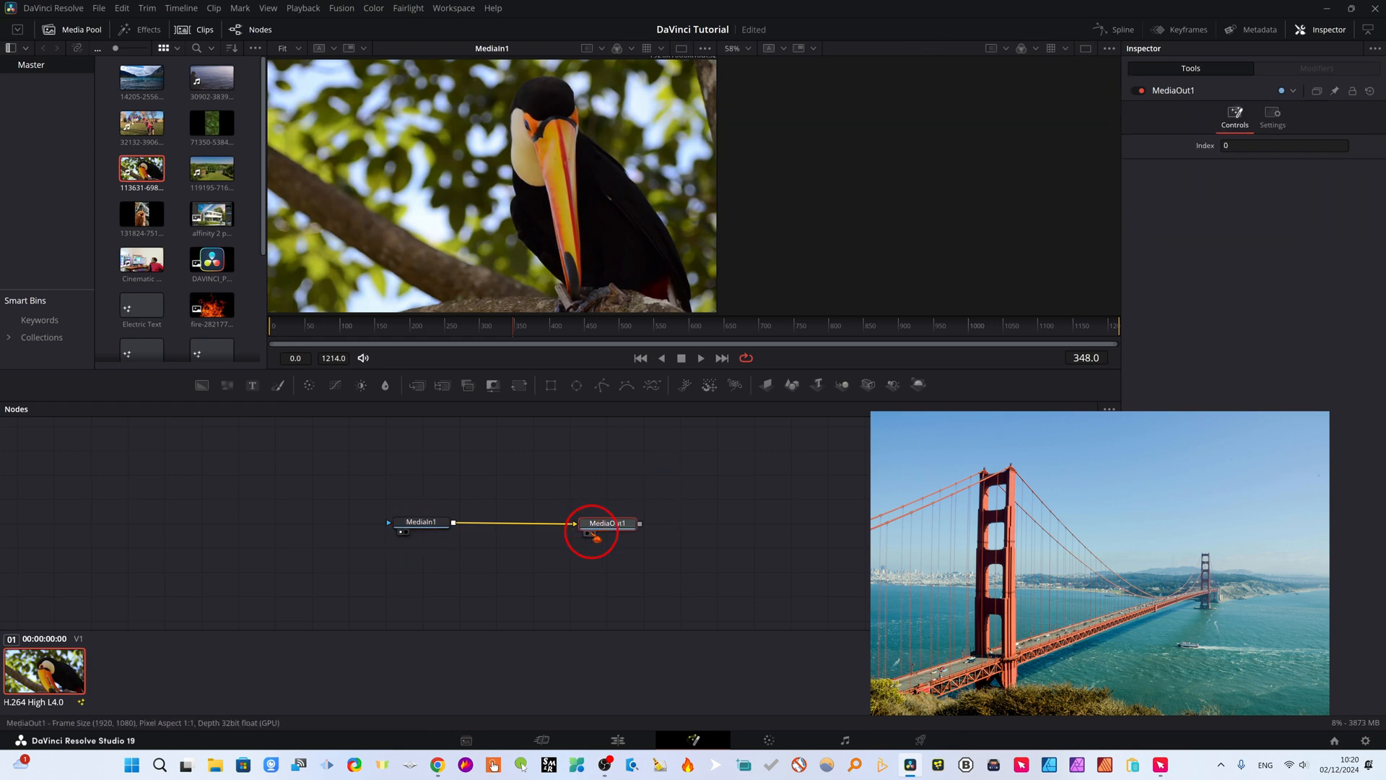
{"action": "left_click", "coordinate": [591, 533]}
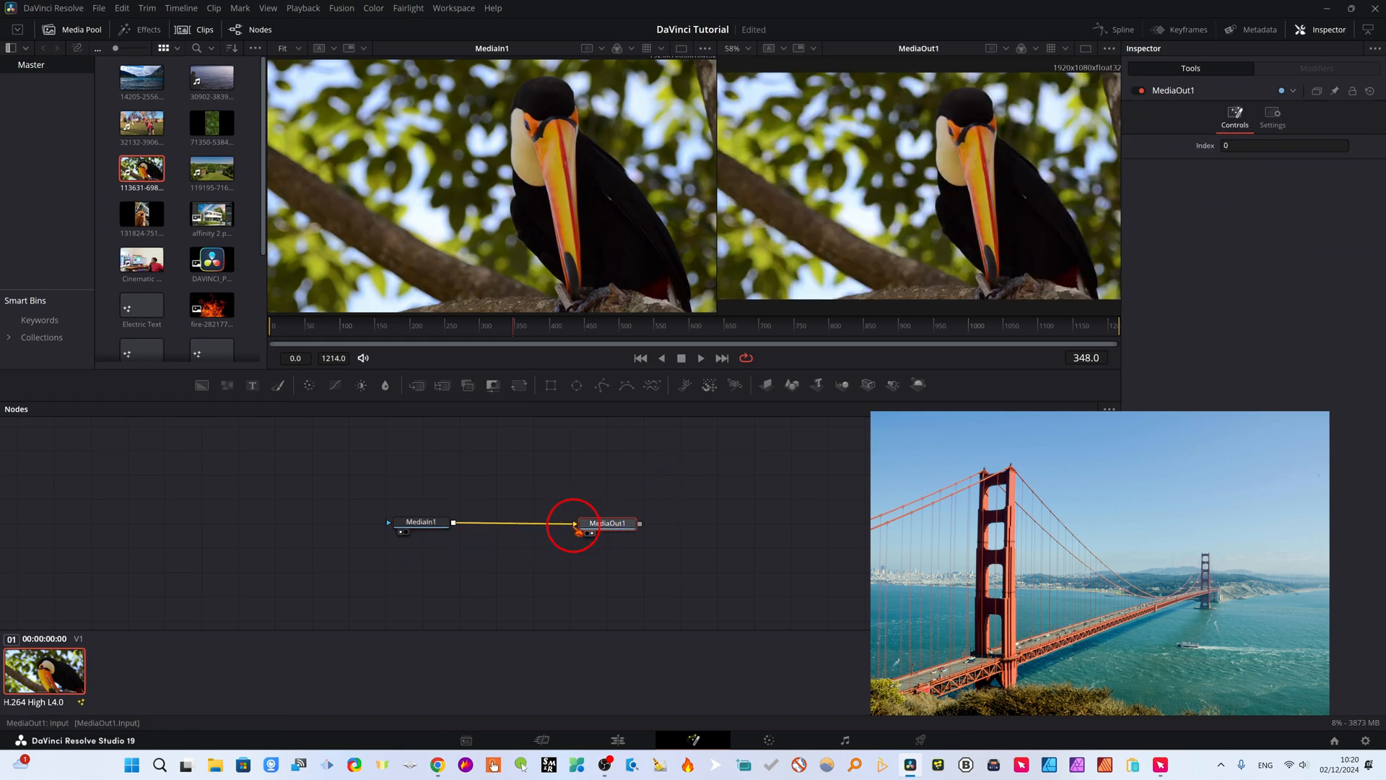
Keep MediaIn1 connected to MediaOut1 and shift both nodes slightly so the link between them runs nearly straight
{"action": "mouse_move", "coordinate": [578, 526]}
{"action": "left_mouse_down"}
{"action": "mouse_move", "coordinate": [440, 526]}
{"action": "mouse_move", "coordinate": [581, 527]}
{"action": "left_mouse_up"}
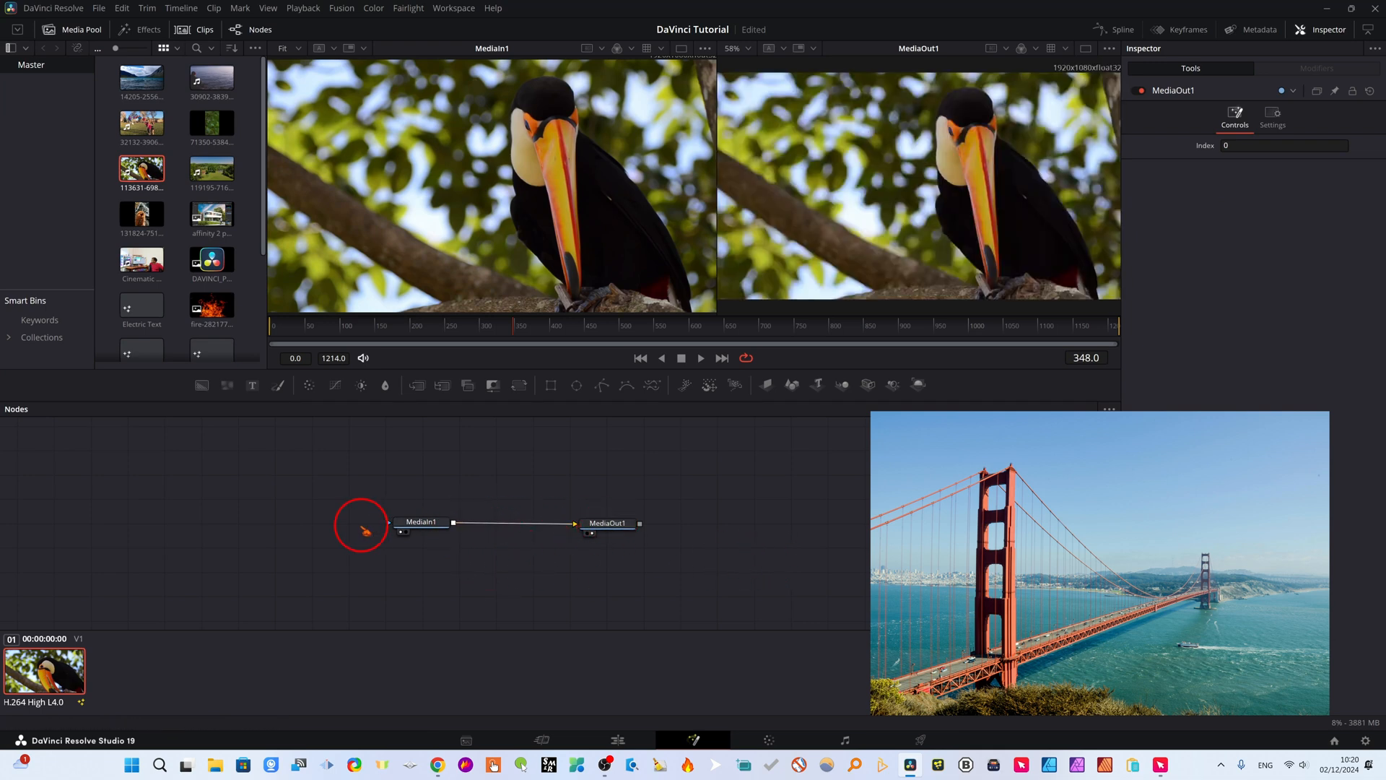
{"action": "left_click", "coordinate": [418, 526]}
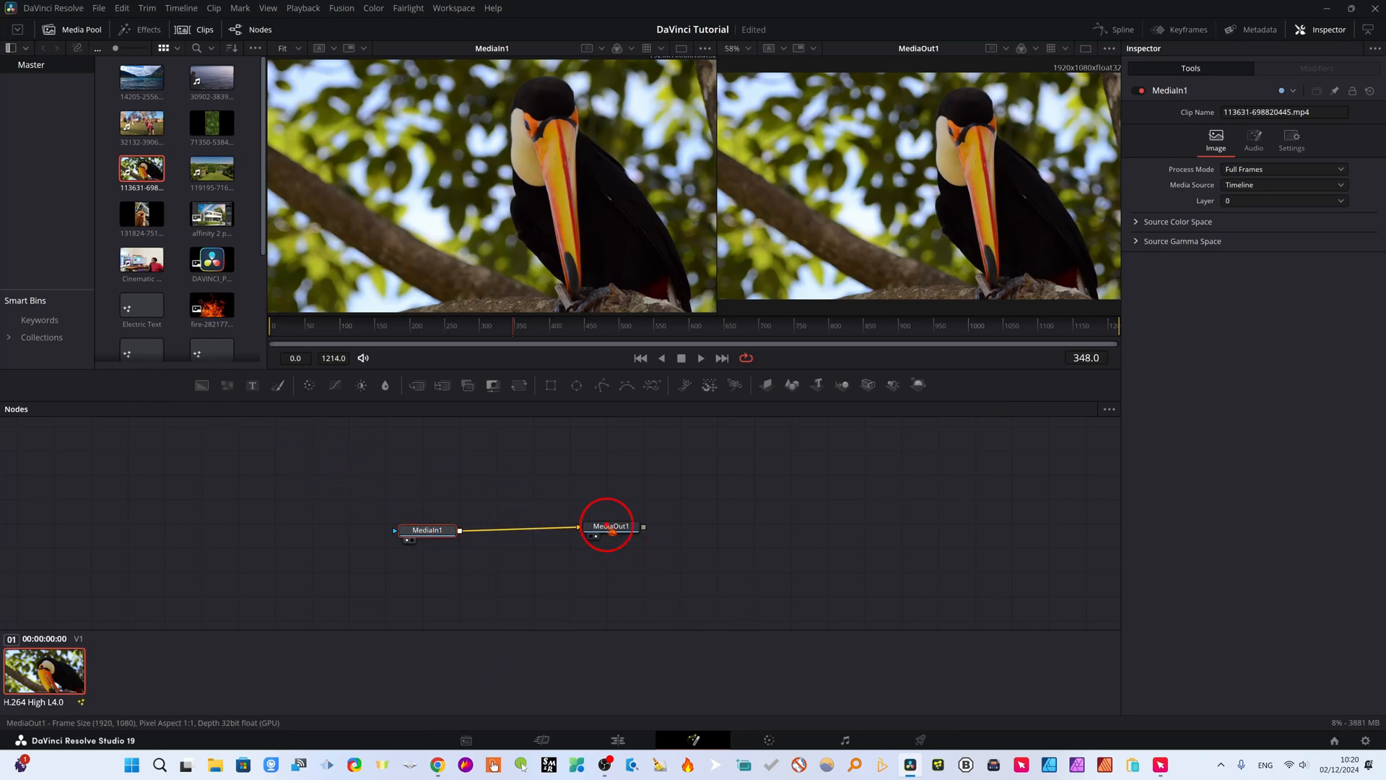
{"action": "mouse_move", "coordinate": [606, 527]}
{"action": "left_mouse_down"}
{"action": "mouse_move", "coordinate": [610, 538]}
{"action": "mouse_move", "coordinate": [615, 509]}
{"action": "mouse_move", "coordinate": [622, 529]}
{"action": "left_mouse_up"}
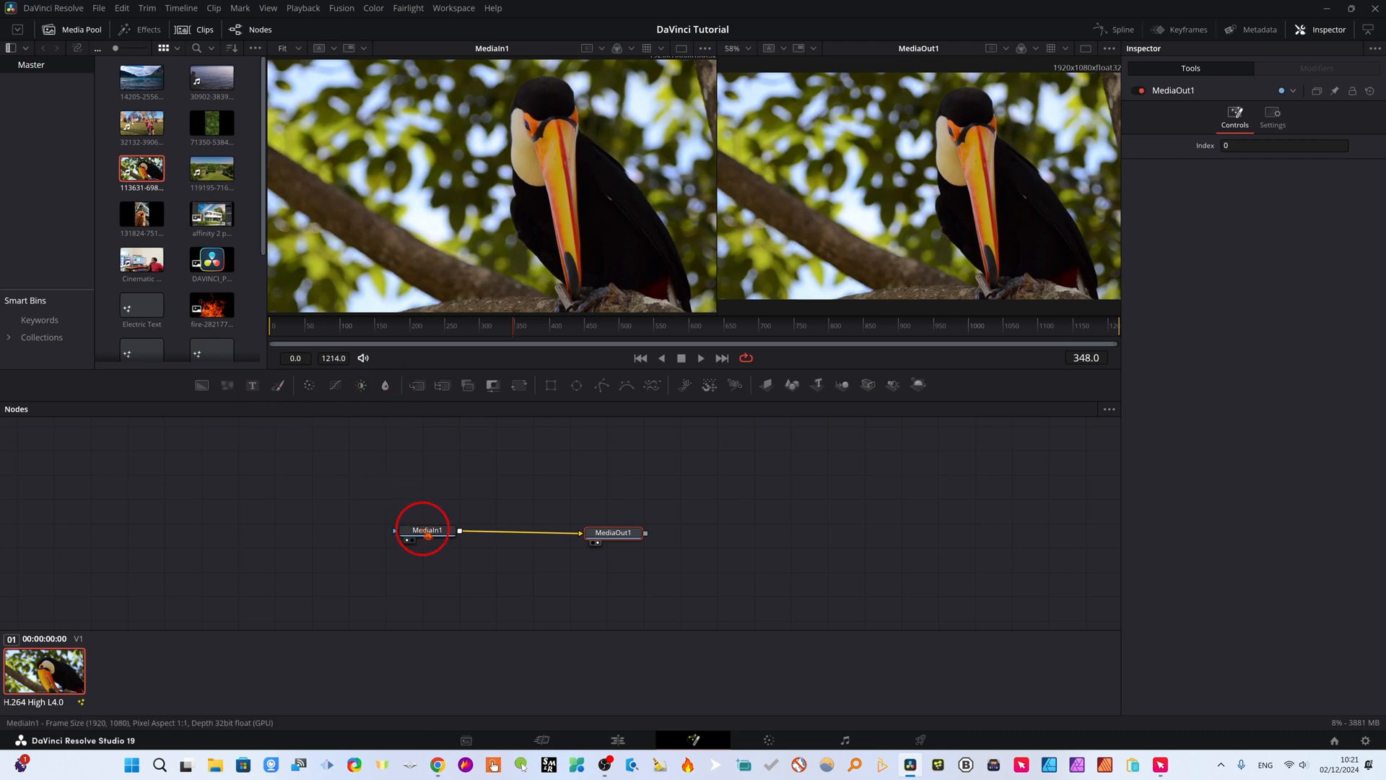
Insert a Text+ node merged into the link from MediaIn1 to MediaOut1, placing Text1 above Merge1 and MediaIn1 farther out
{"action": "left_click_drag", "start_coordinate": [428, 535], "coordinate": [384, 534]}
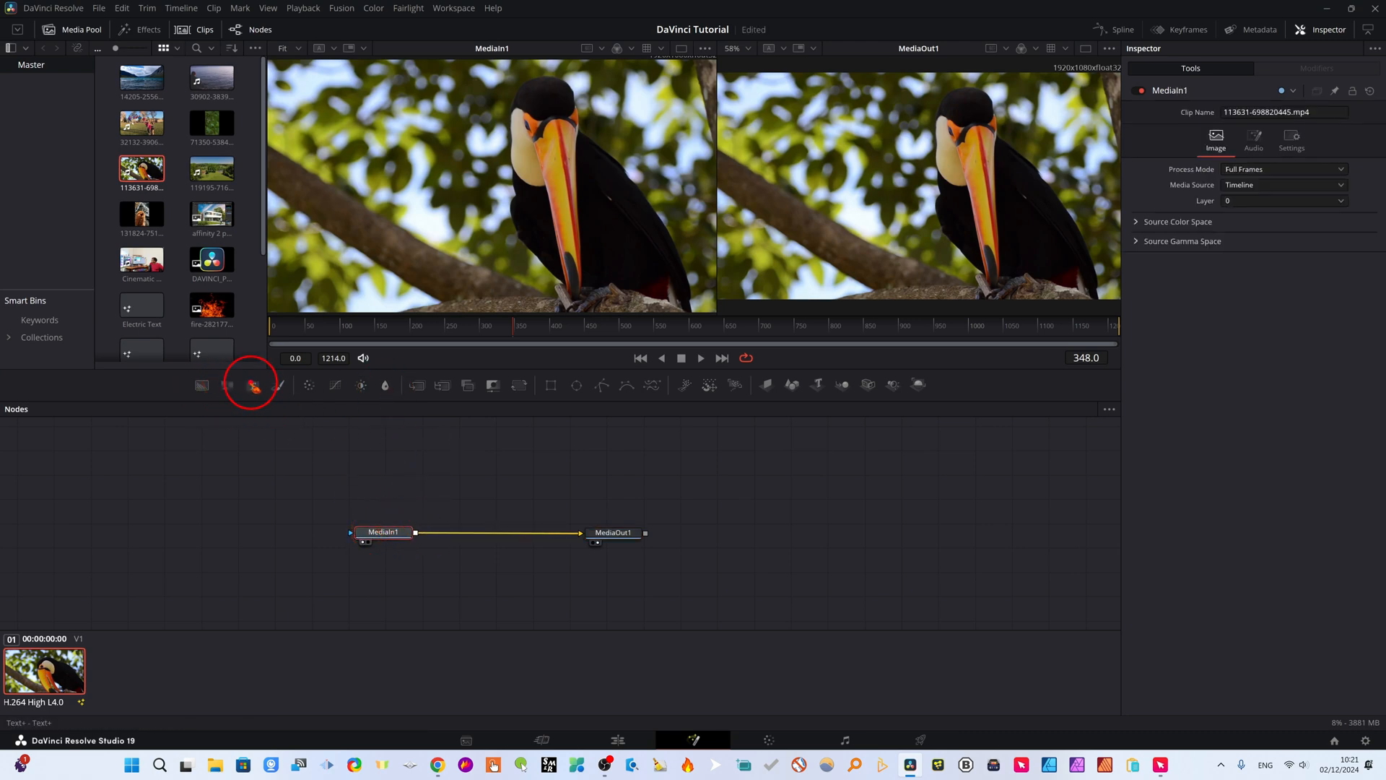
{"action": "left_click_drag", "start_coordinate": [252, 385], "coordinate": [462, 538]}
{"action": "key", "text": "shift"}
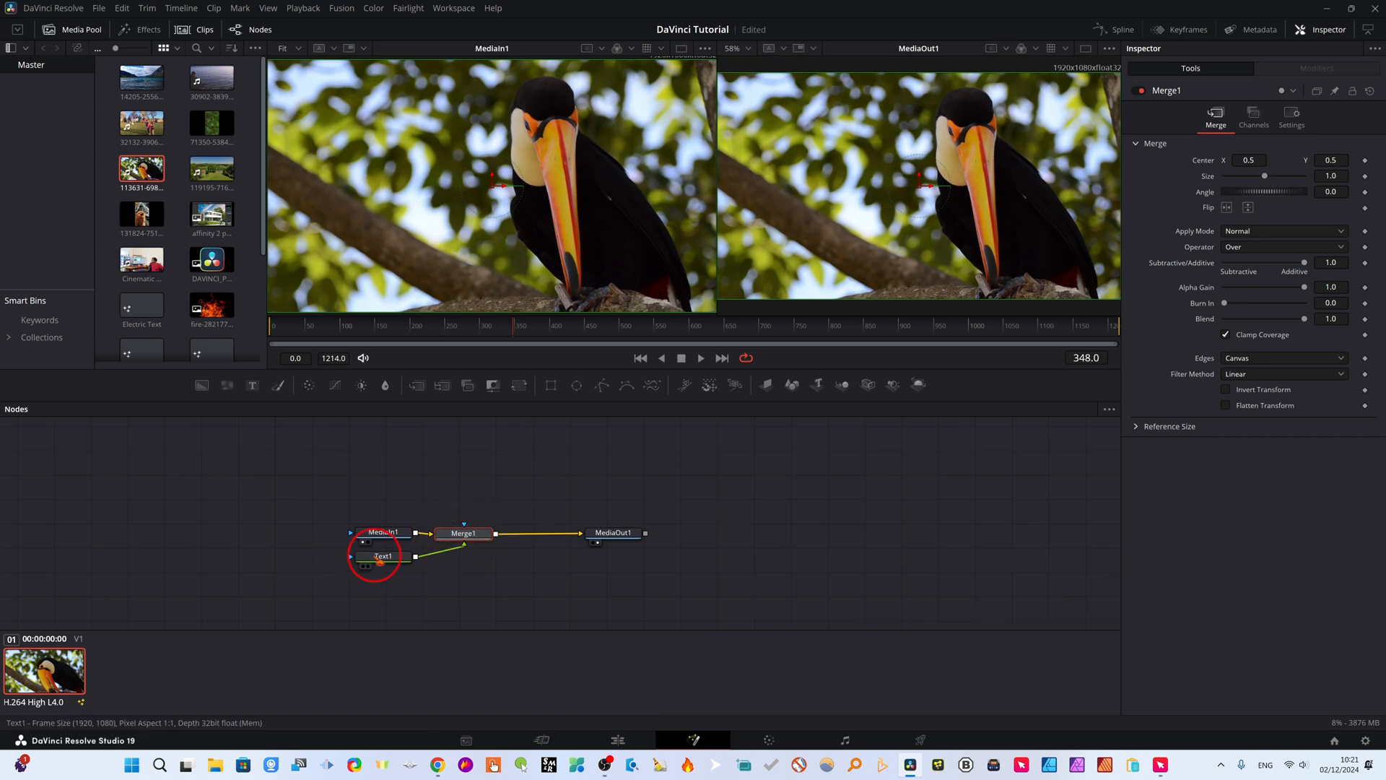
{"action": "left_click_drag", "start_coordinate": [371, 552], "coordinate": [458, 470]}
{"action": "left_click_drag", "start_coordinate": [391, 538], "coordinate": [358, 535]}
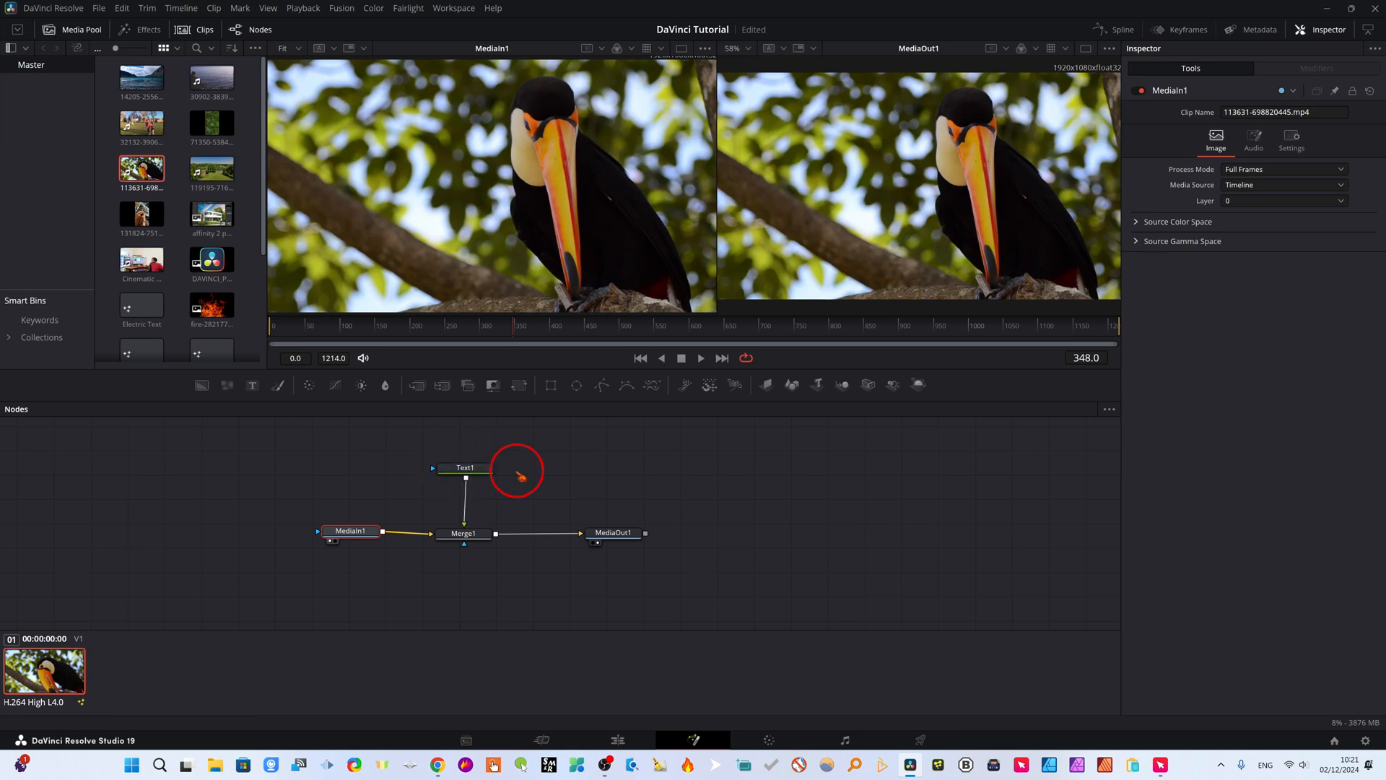
Enter RESOLVE4U as the text of the Text1 node
{"action": "left_click", "coordinate": [478, 467]}
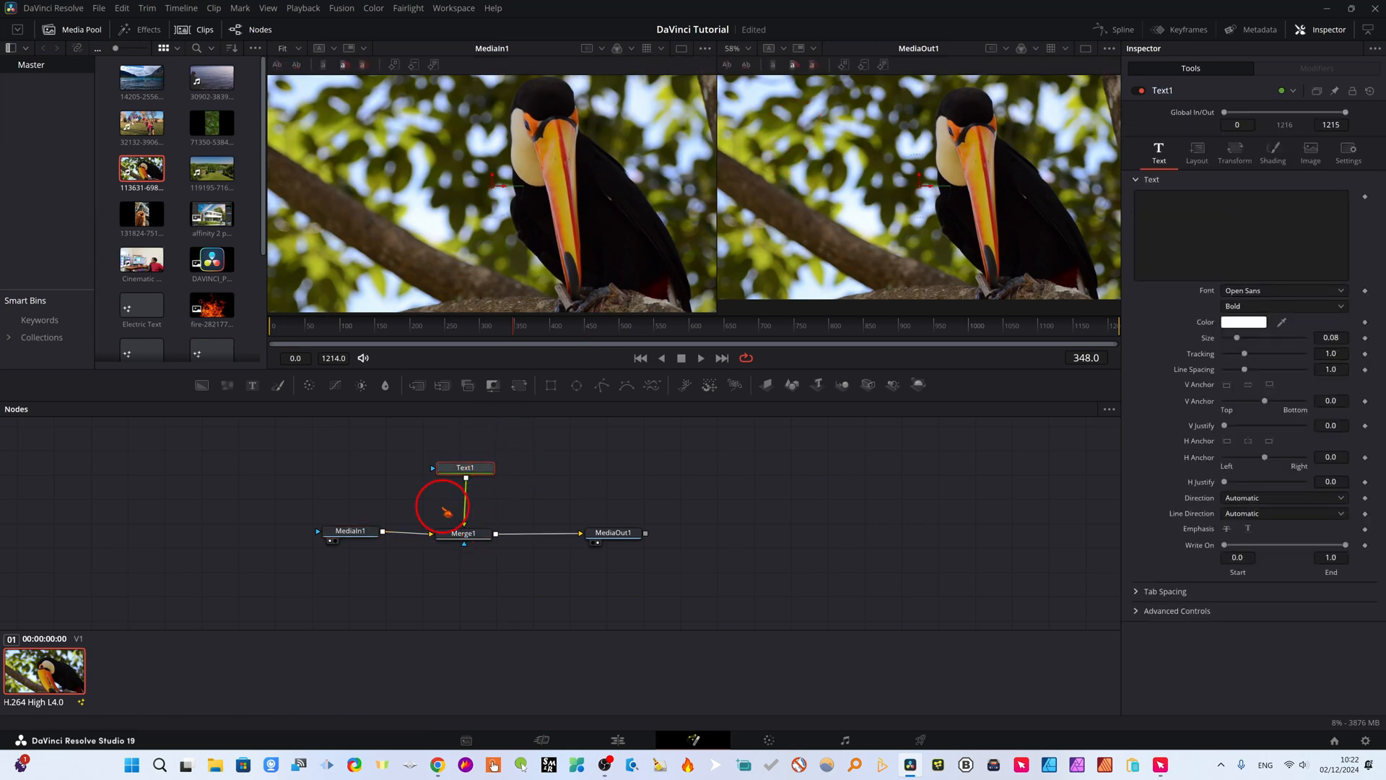
{"action": "left_click", "coordinate": [1147, 203]}
{"action": "type", "text": "R"}
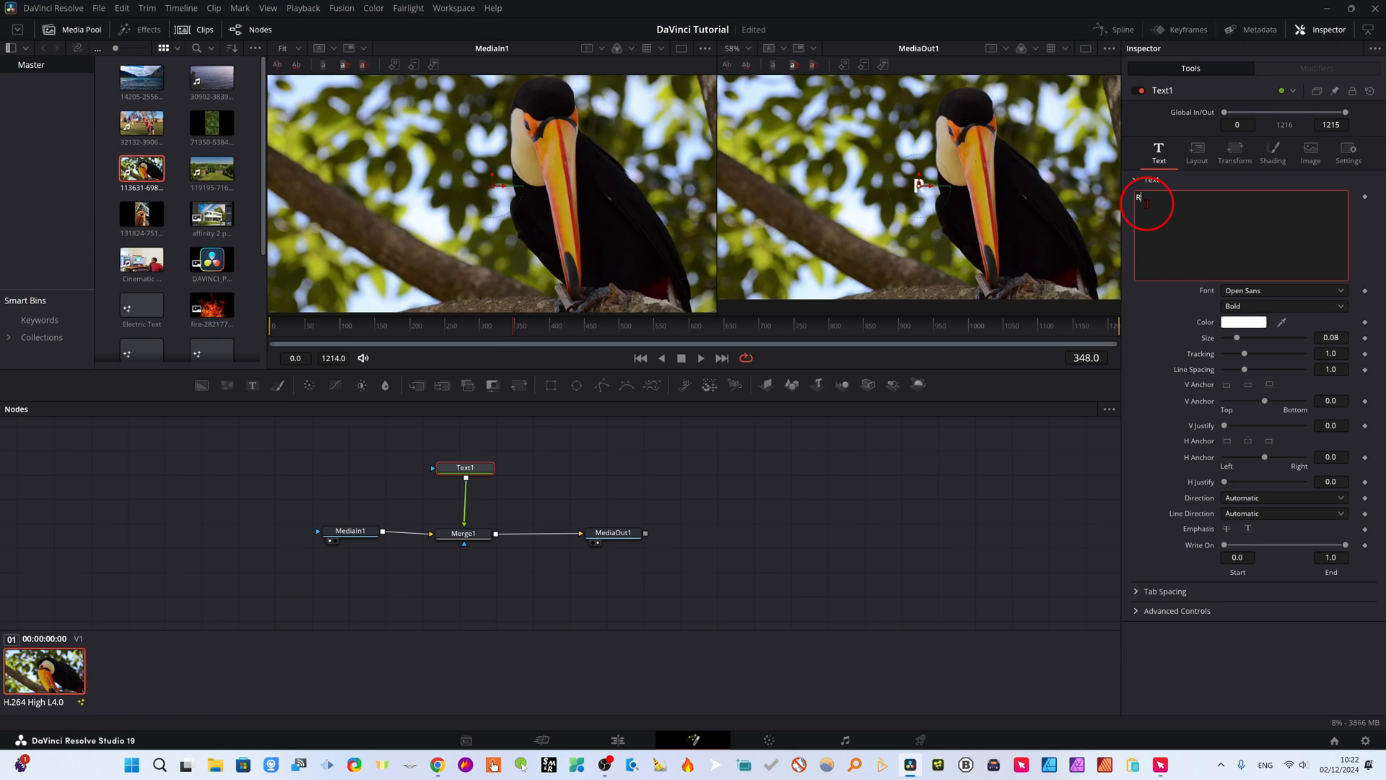
{"action": "type", "text": "ESOLVE4"}
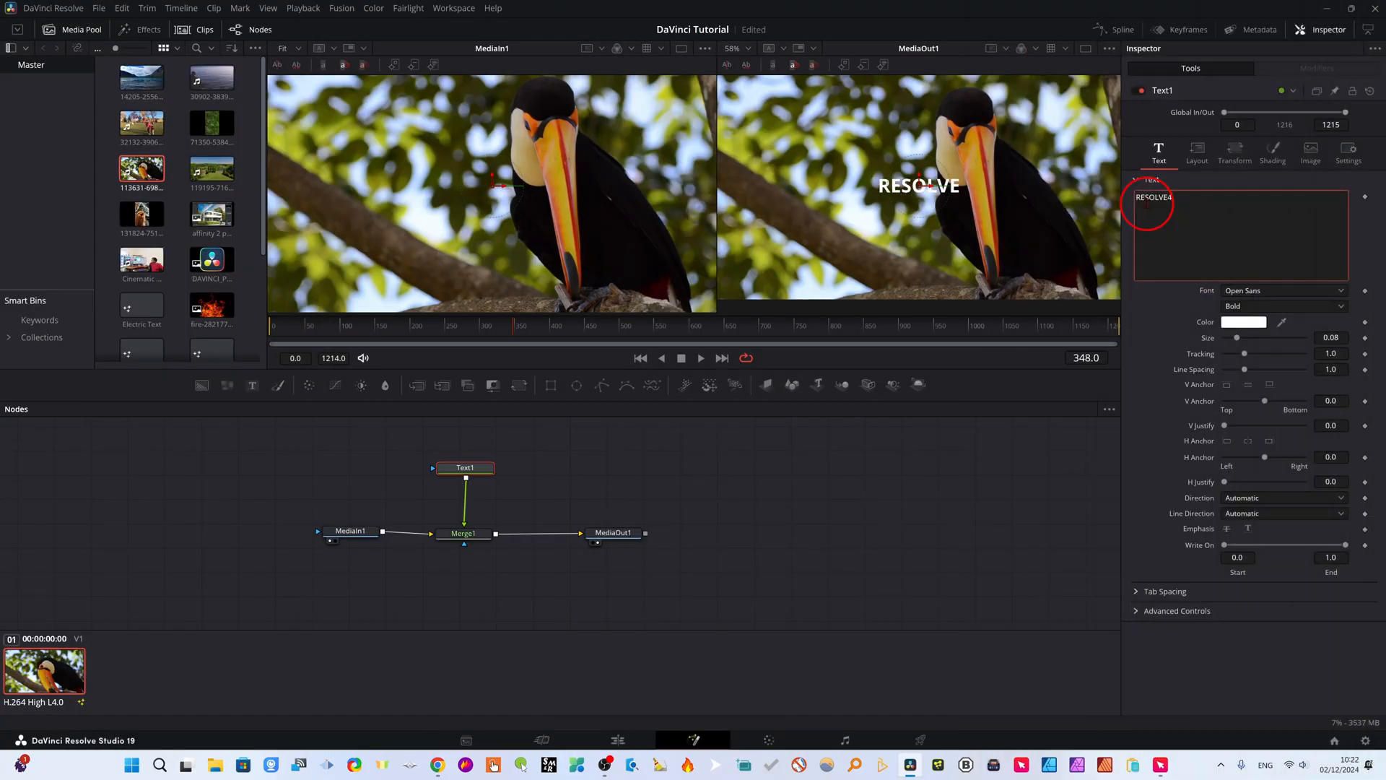
{"action": "type", "text": "U"}
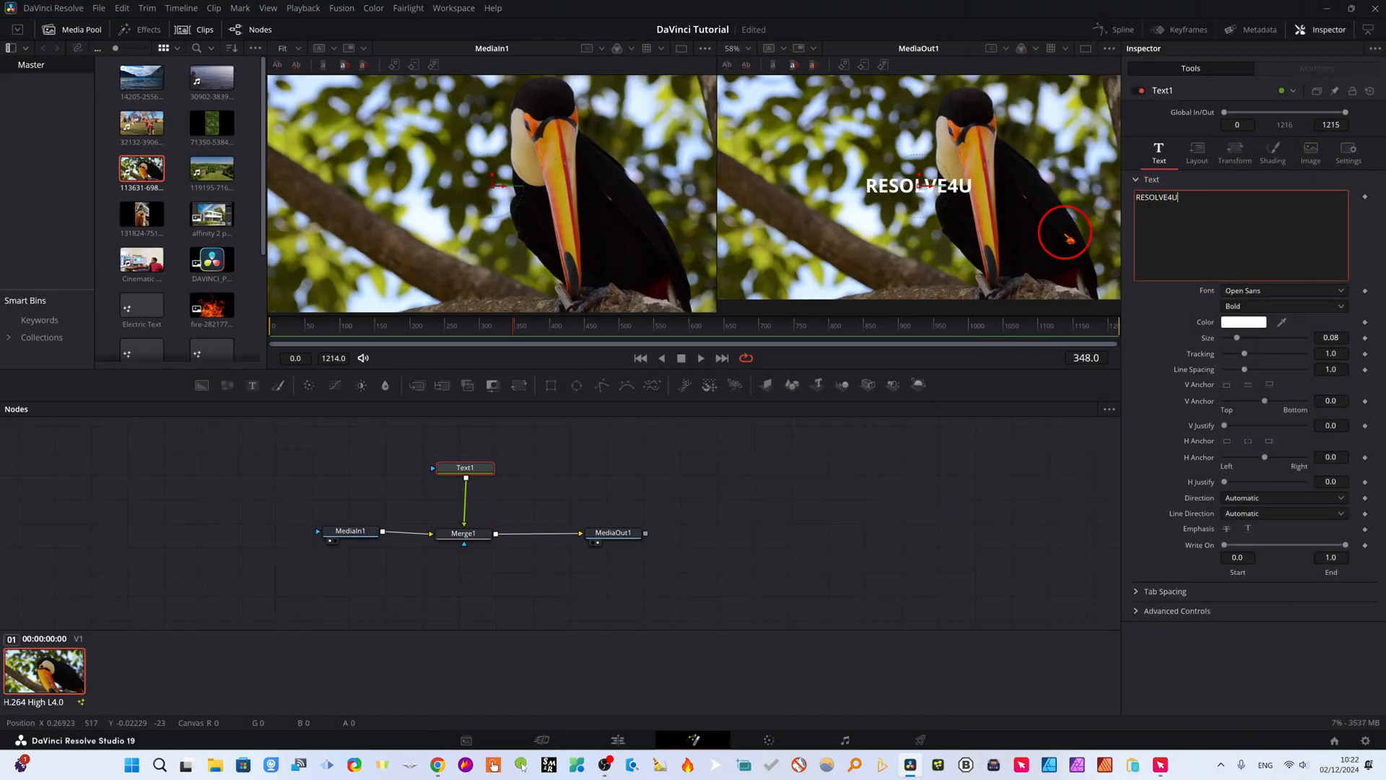
Inspect the settings of the MediaIn1, Merge1 and MediaOut1 nodes one after another
{"action": "left_click", "coordinate": [352, 531]}
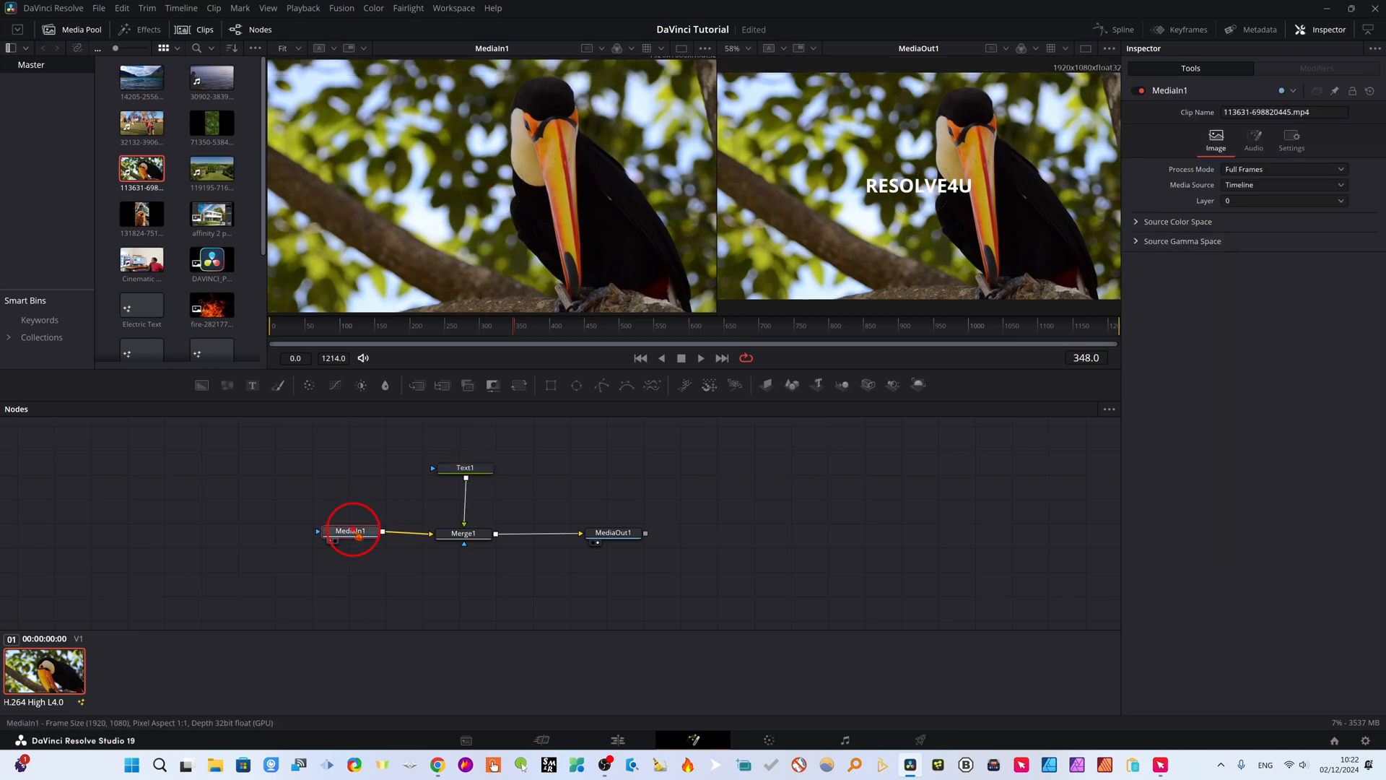
{"action": "left_click", "coordinate": [463, 534]}
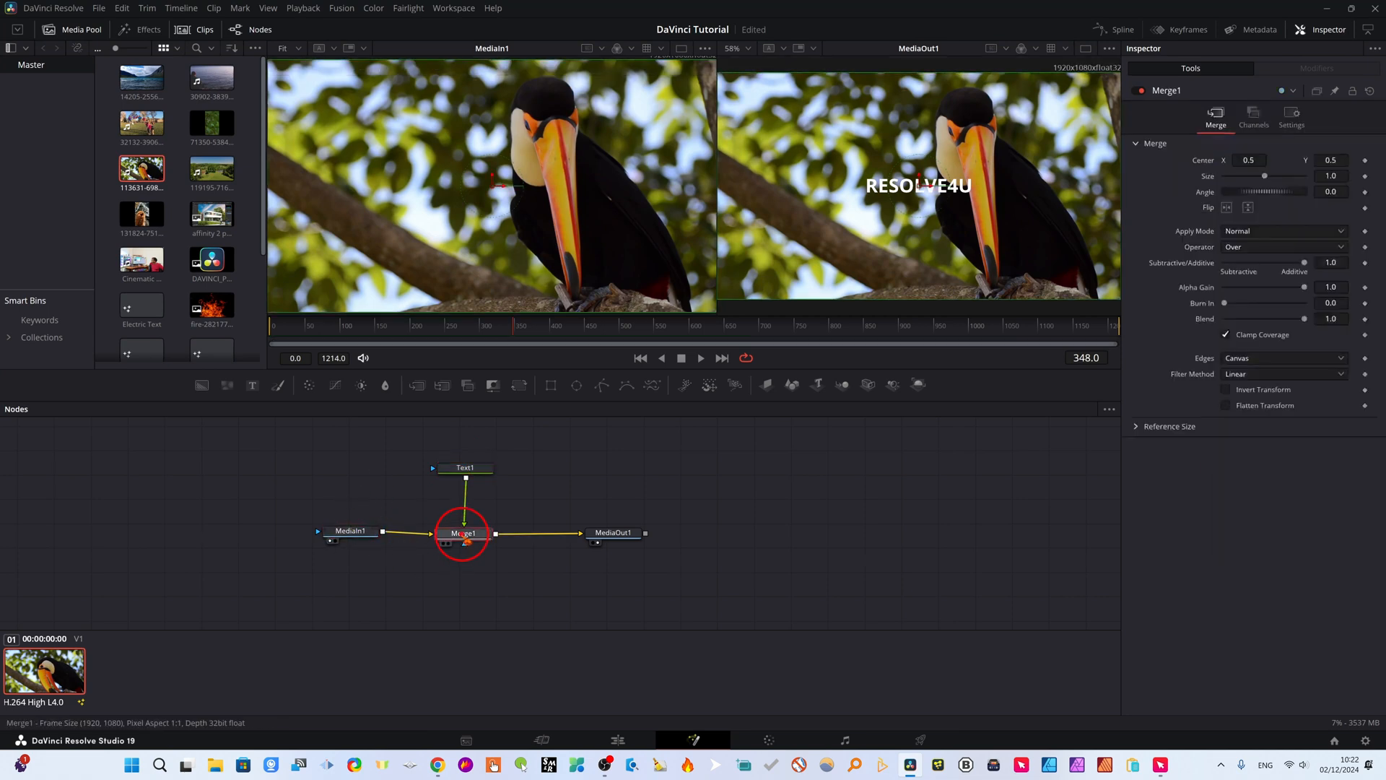
{"action": "left_click", "coordinate": [605, 535]}
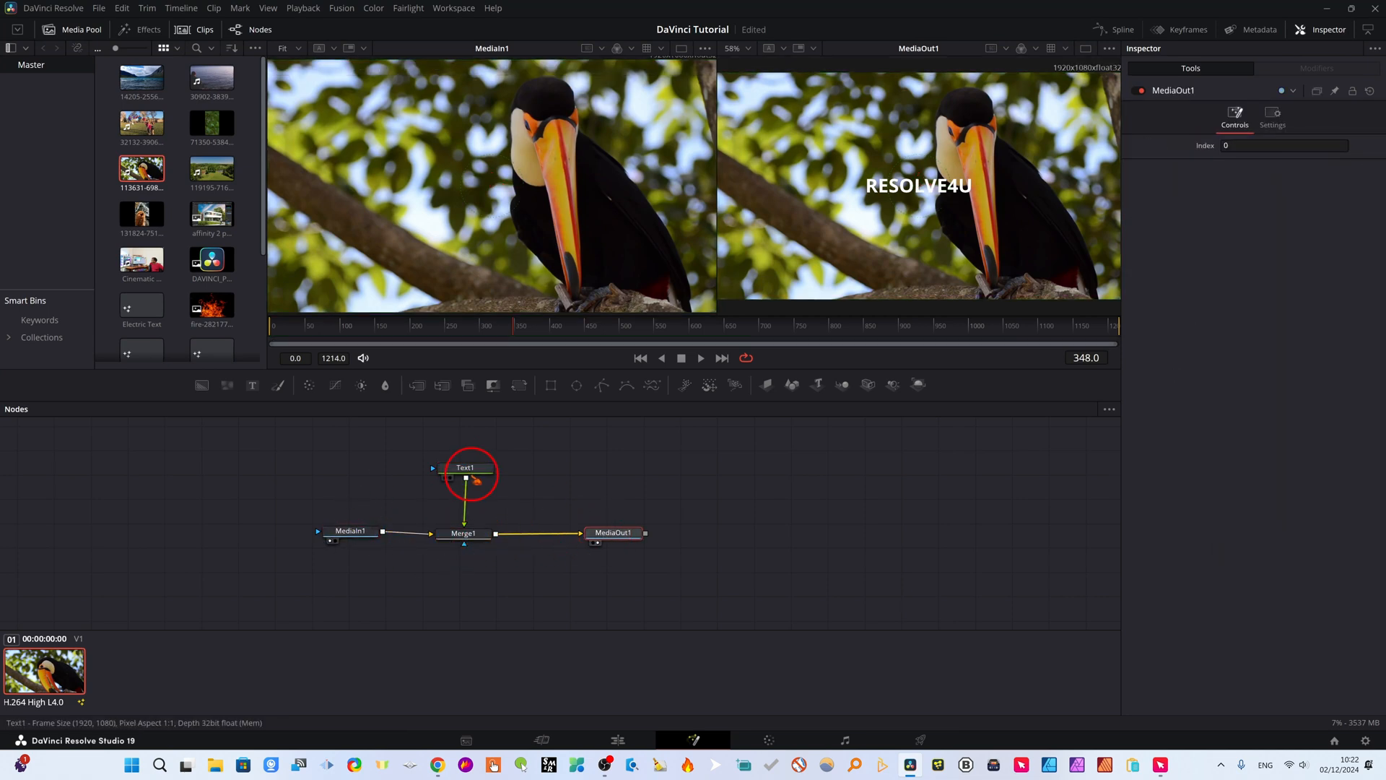
{"action": "left_click", "coordinate": [1271, 116]}
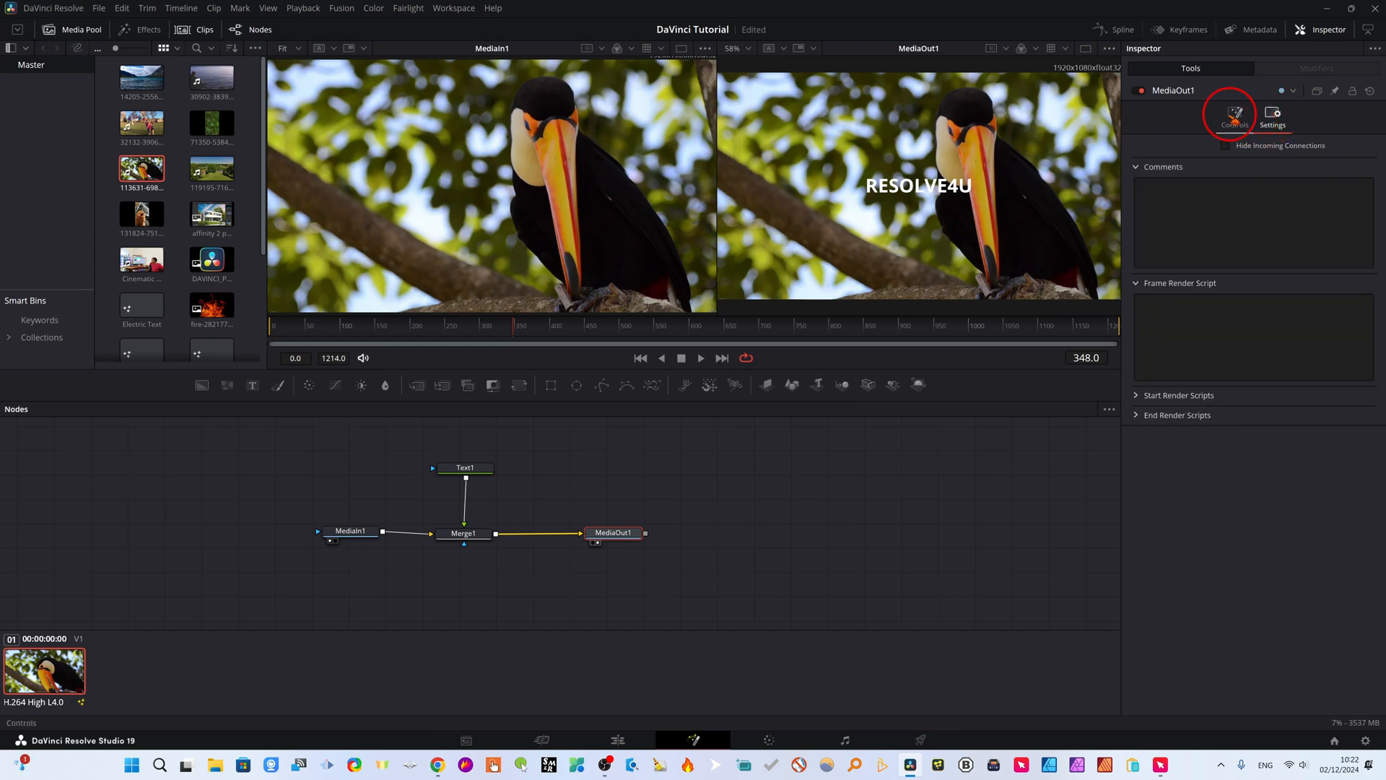
{"action": "left_click", "coordinate": [1233, 117]}
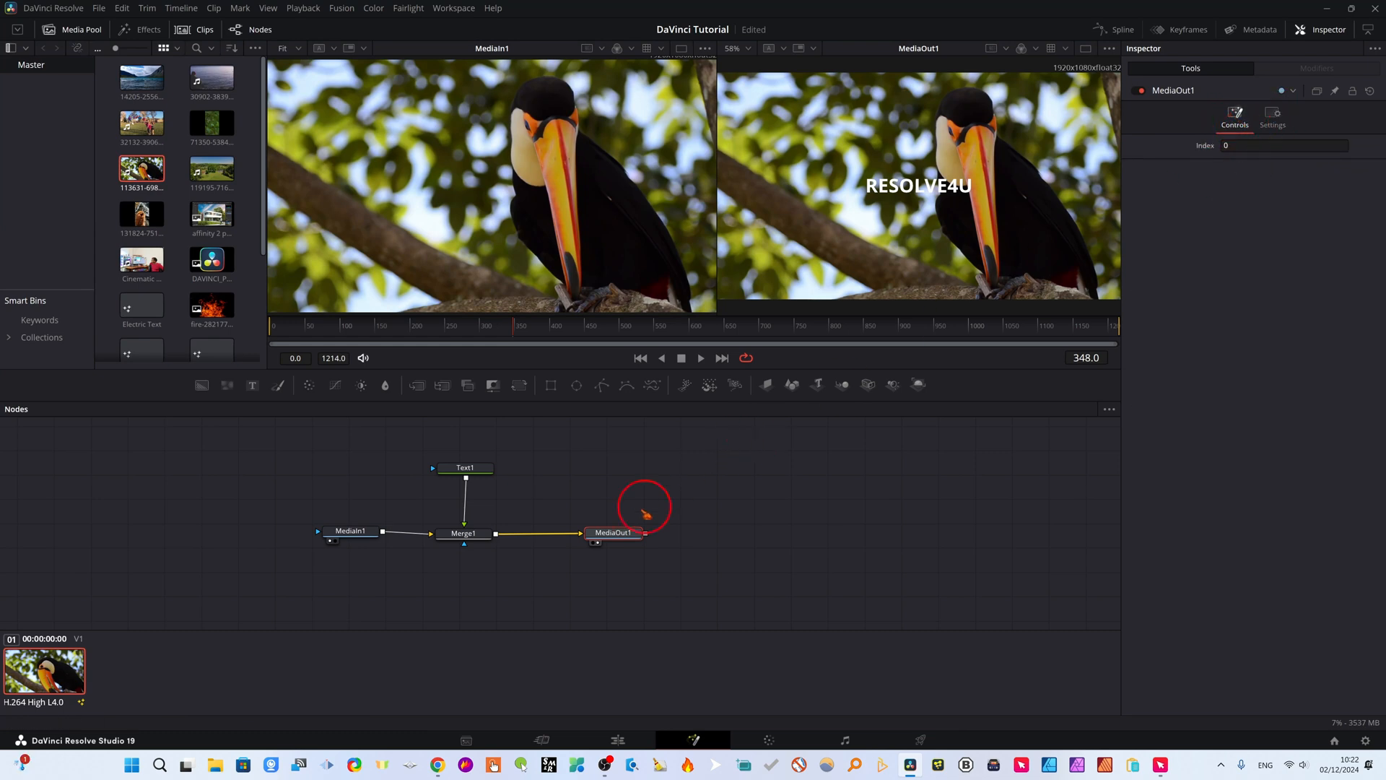
Set the Text1 title's size to 0.1732 and its color to yellow, #fbff18
{"action": "left_click", "coordinate": [465, 467]}
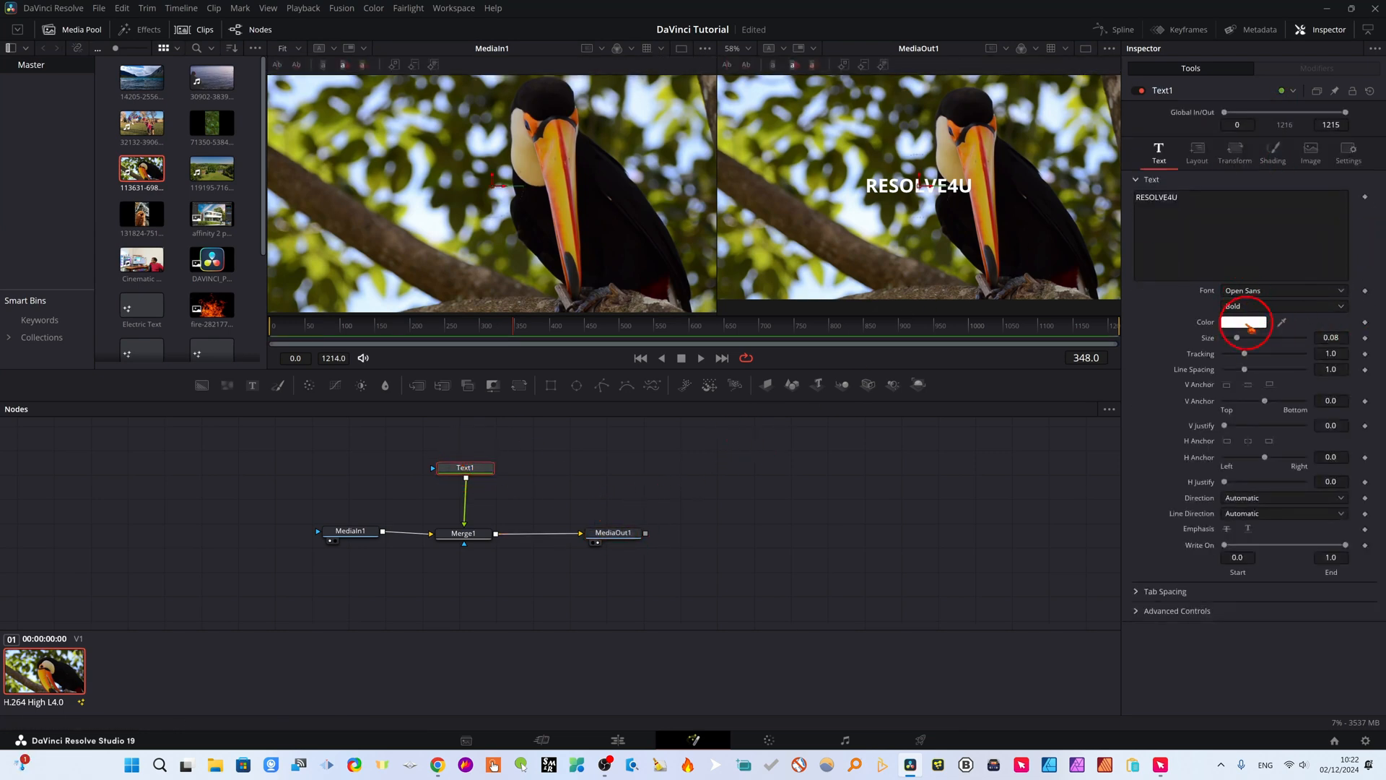
{"action": "left_click_drag", "start_coordinate": [1239, 338], "coordinate": [1251, 337]}
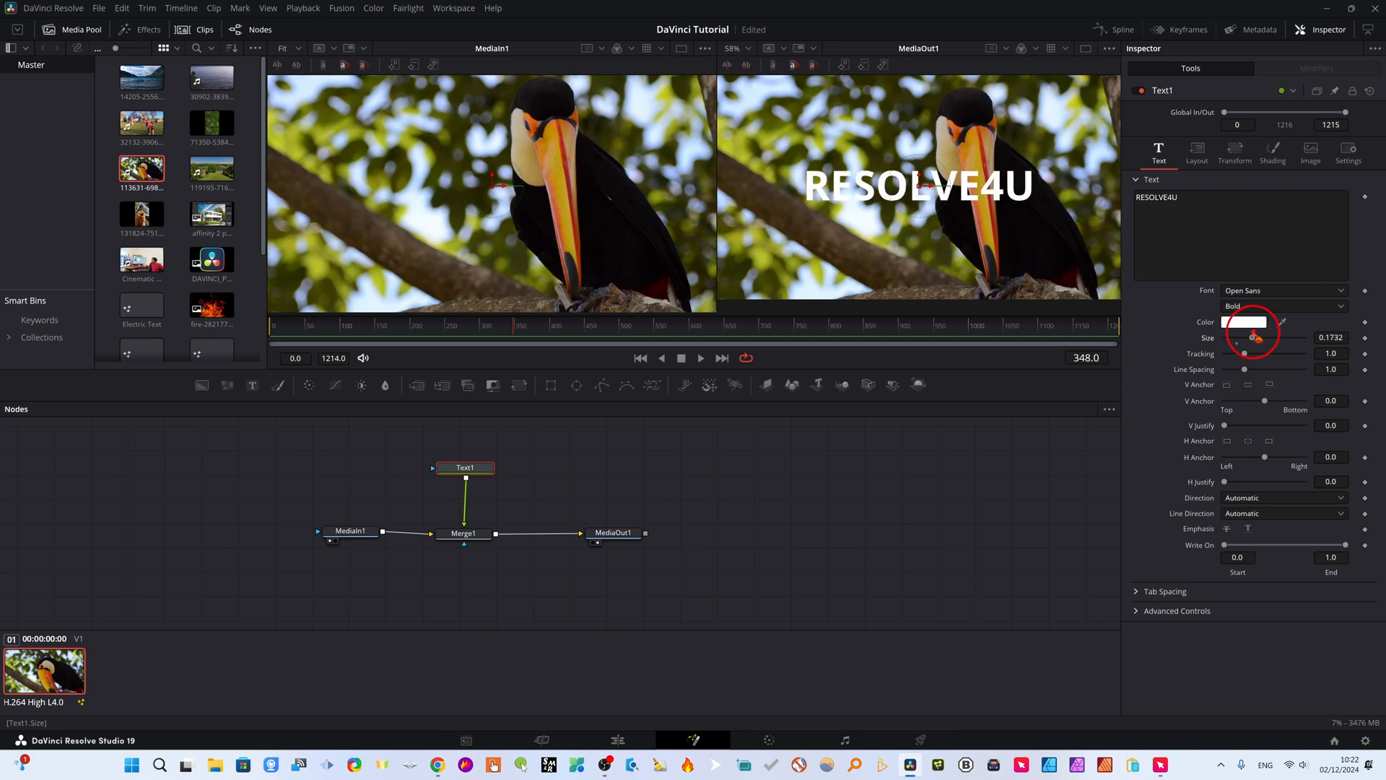
{"action": "left_click", "coordinate": [1243, 322]}
{"action": "left_click_drag", "start_coordinate": [696, 272], "coordinate": [799, 274]}
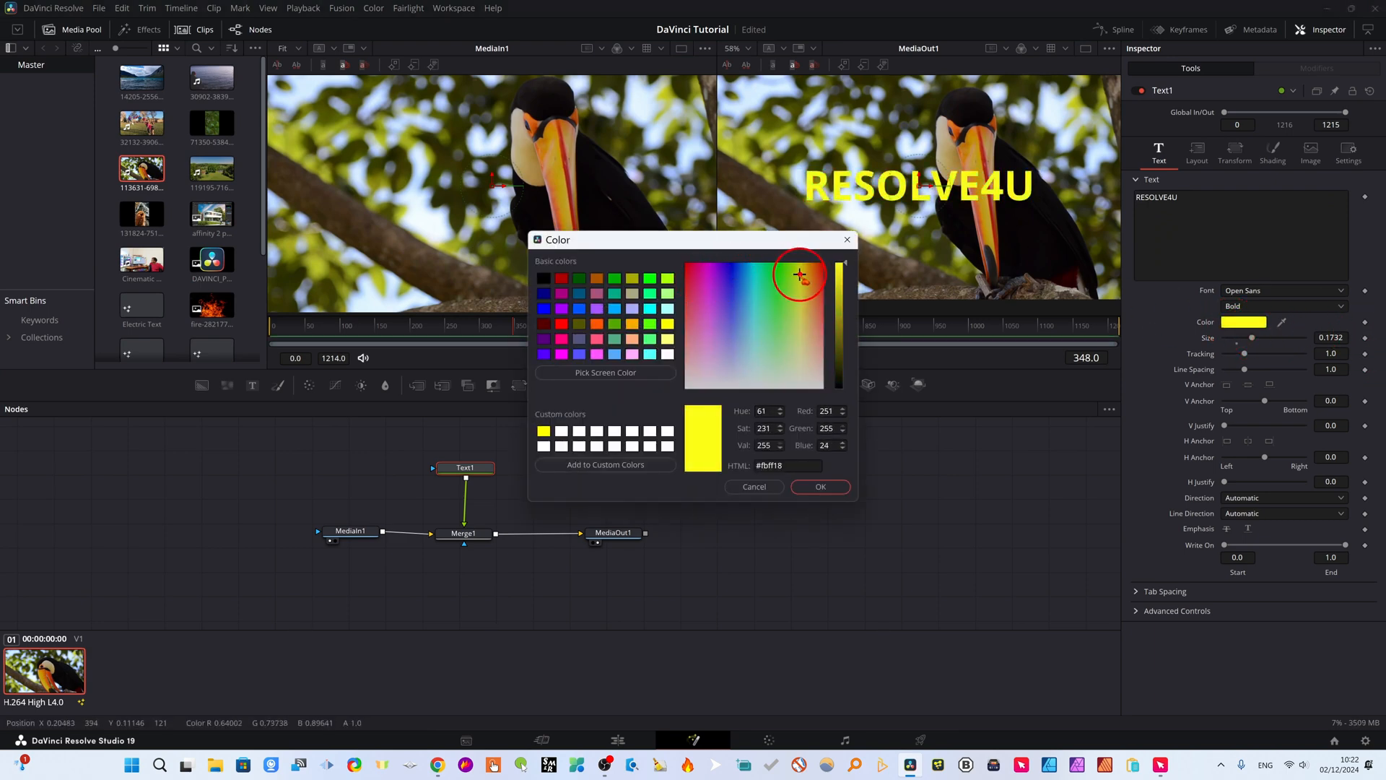
{"action": "left_click", "coordinate": [823, 485]}
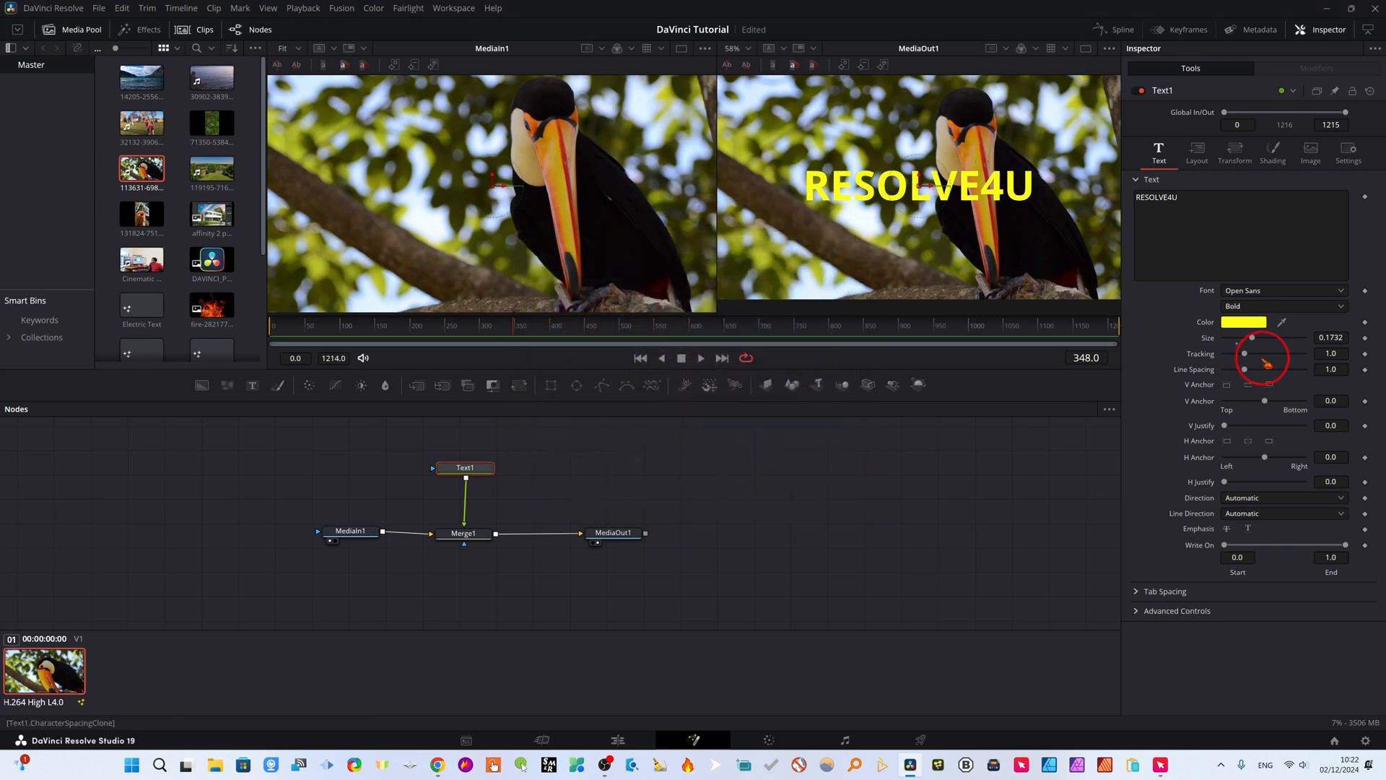
Increase the title's tracking to 1.134 and move the title to the upper left of the picture
{"action": "left_click_drag", "start_coordinate": [1243, 353], "coordinate": [1244, 354]}
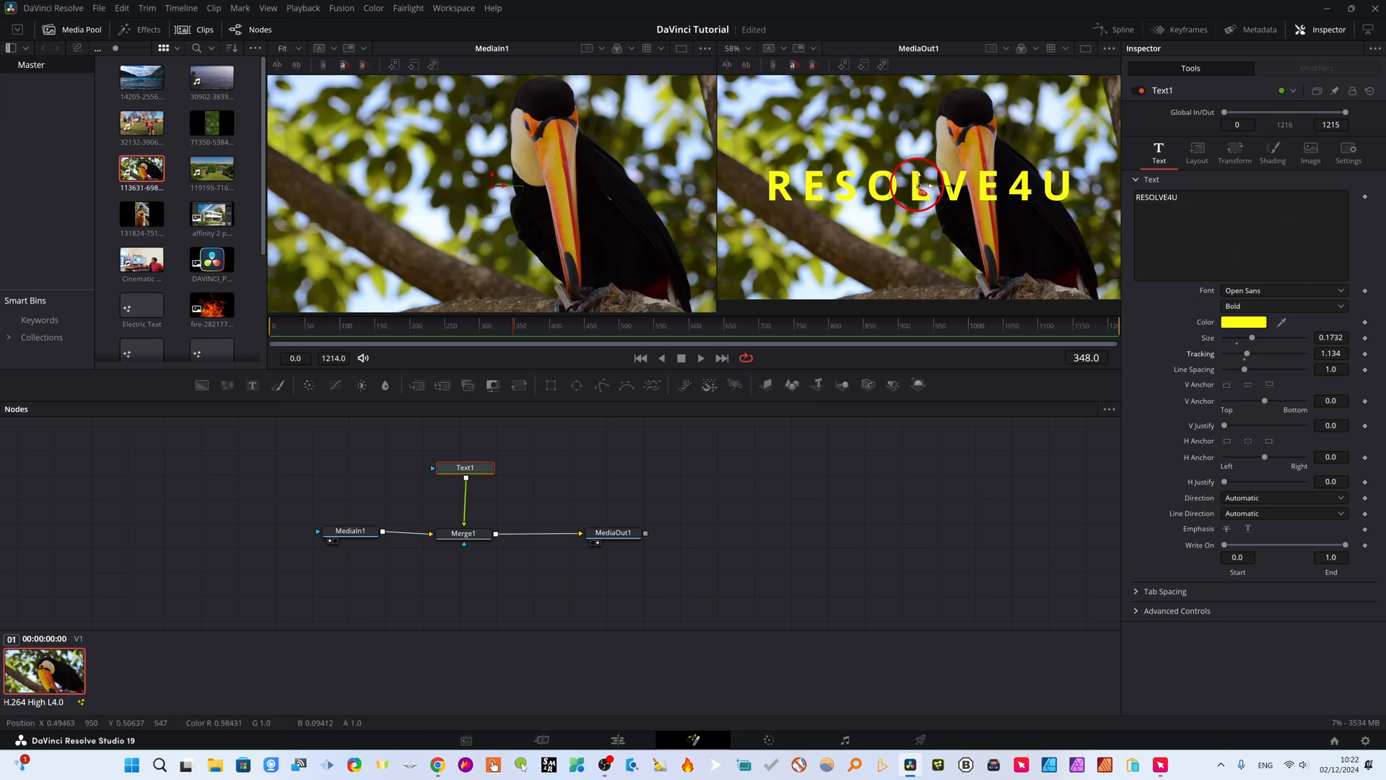
{"action": "left_click_drag", "start_coordinate": [924, 189], "coordinate": [875, 110]}
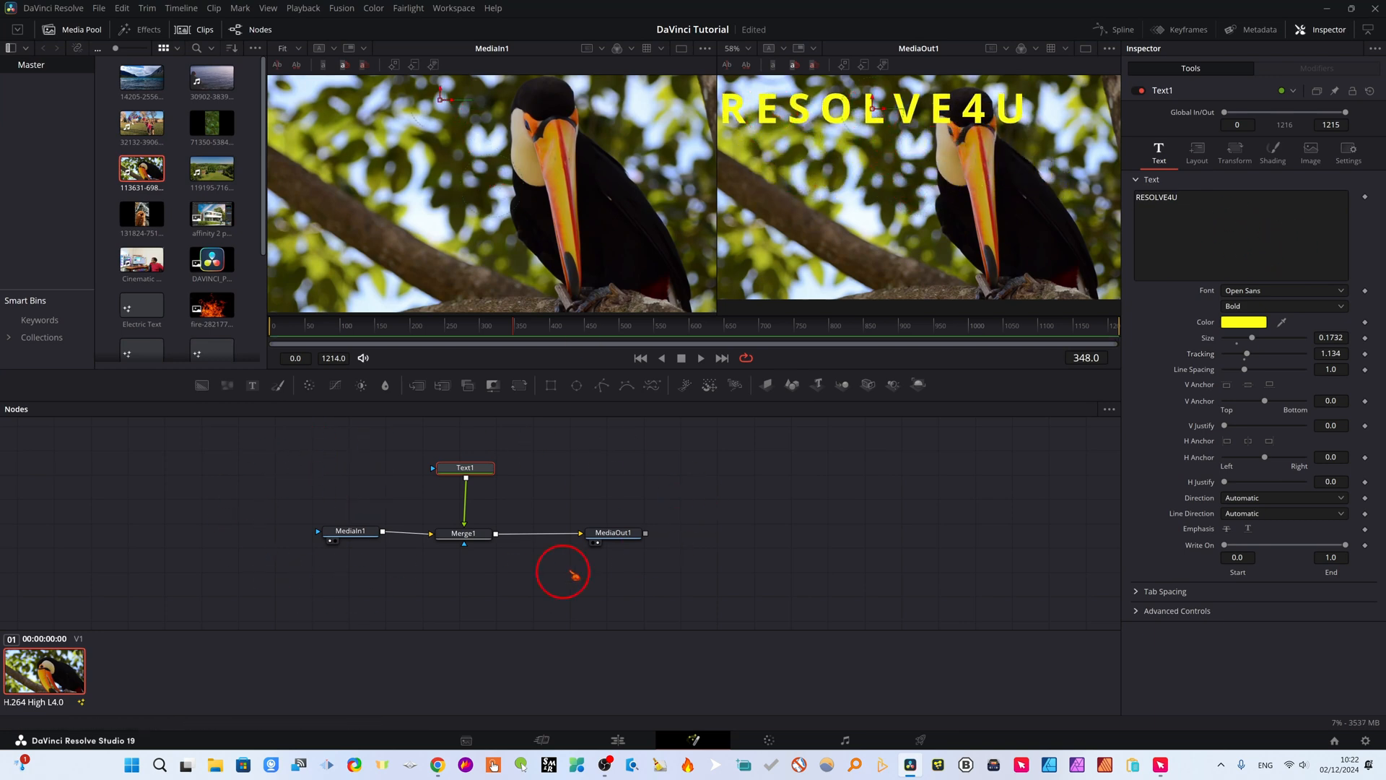
Switch to the Edit page and play the titled clip from 01:00:03:00
{"action": "left_click", "coordinate": [615, 740]}
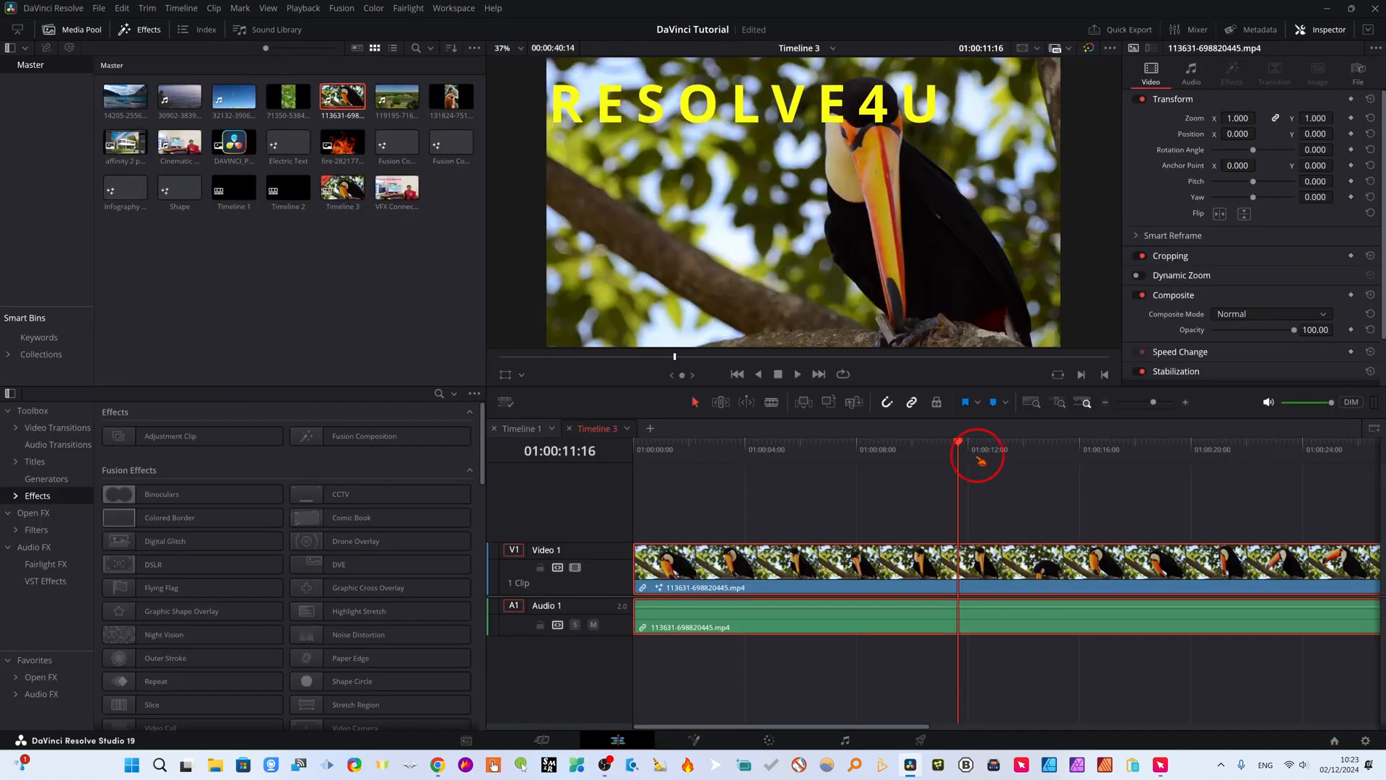
{"action": "left_click_drag", "start_coordinate": [957, 449], "coordinate": [719, 481]}
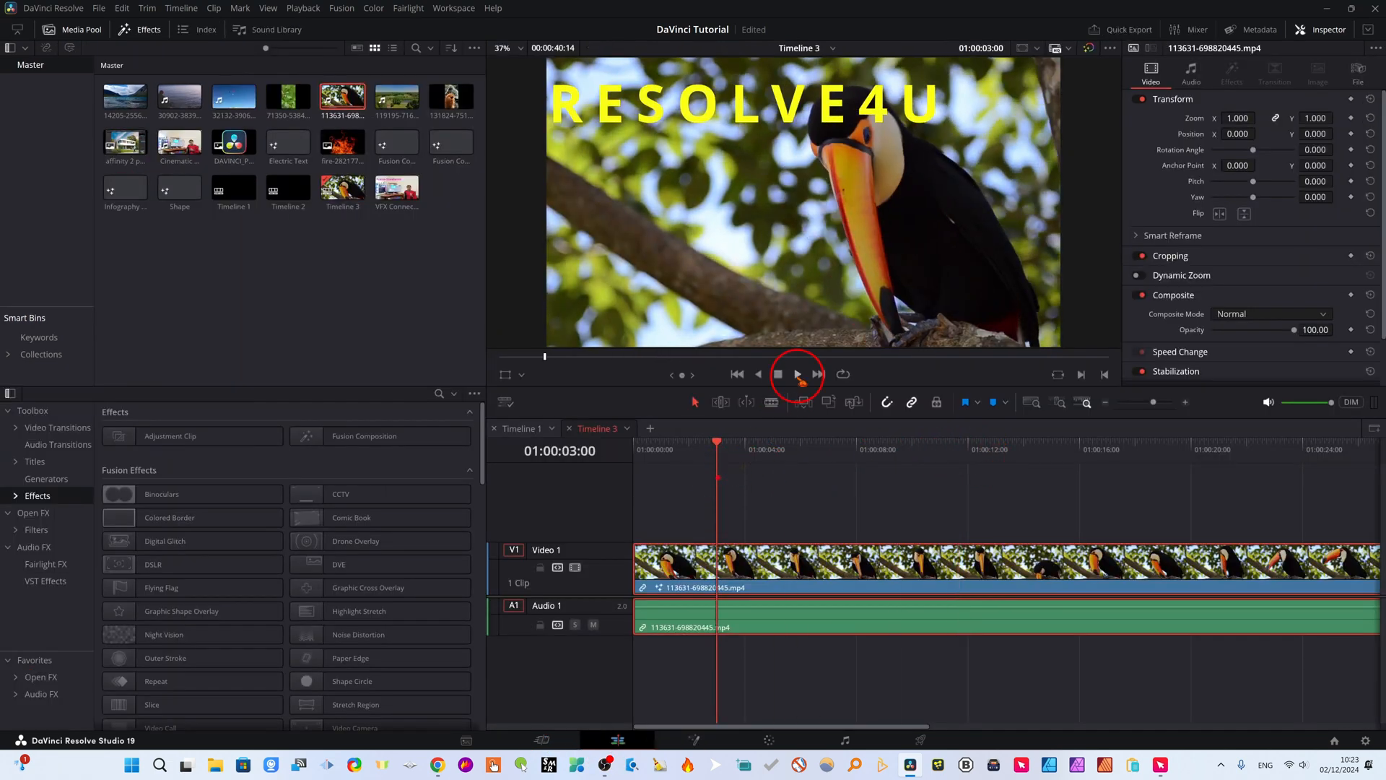
{"action": "left_click", "coordinate": [798, 374]}
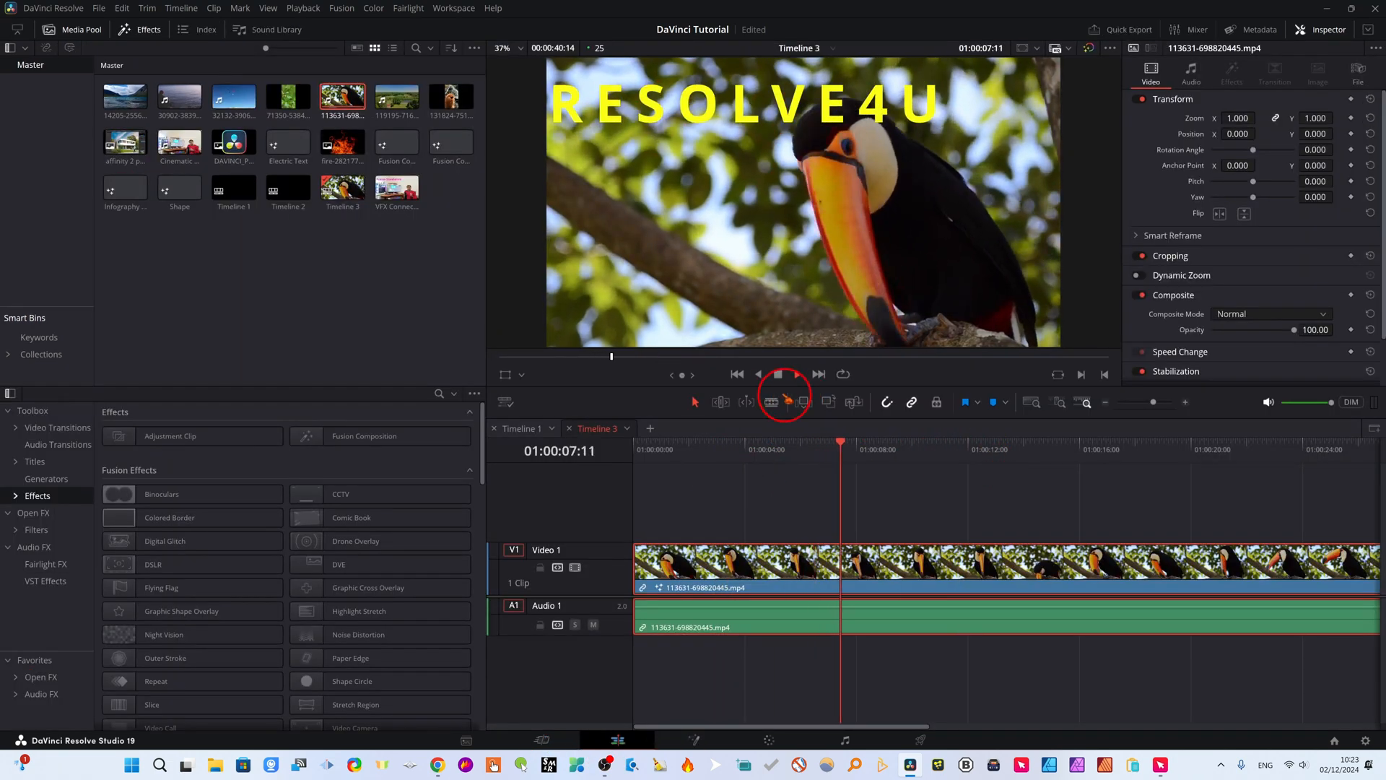
{"action": "left_click", "coordinate": [778, 374]}
Return to the Fusion page, insert a Color Corrector between Merge1 and MediaOut1, and space out the nodes
{"action": "left_click", "coordinate": [694, 740]}
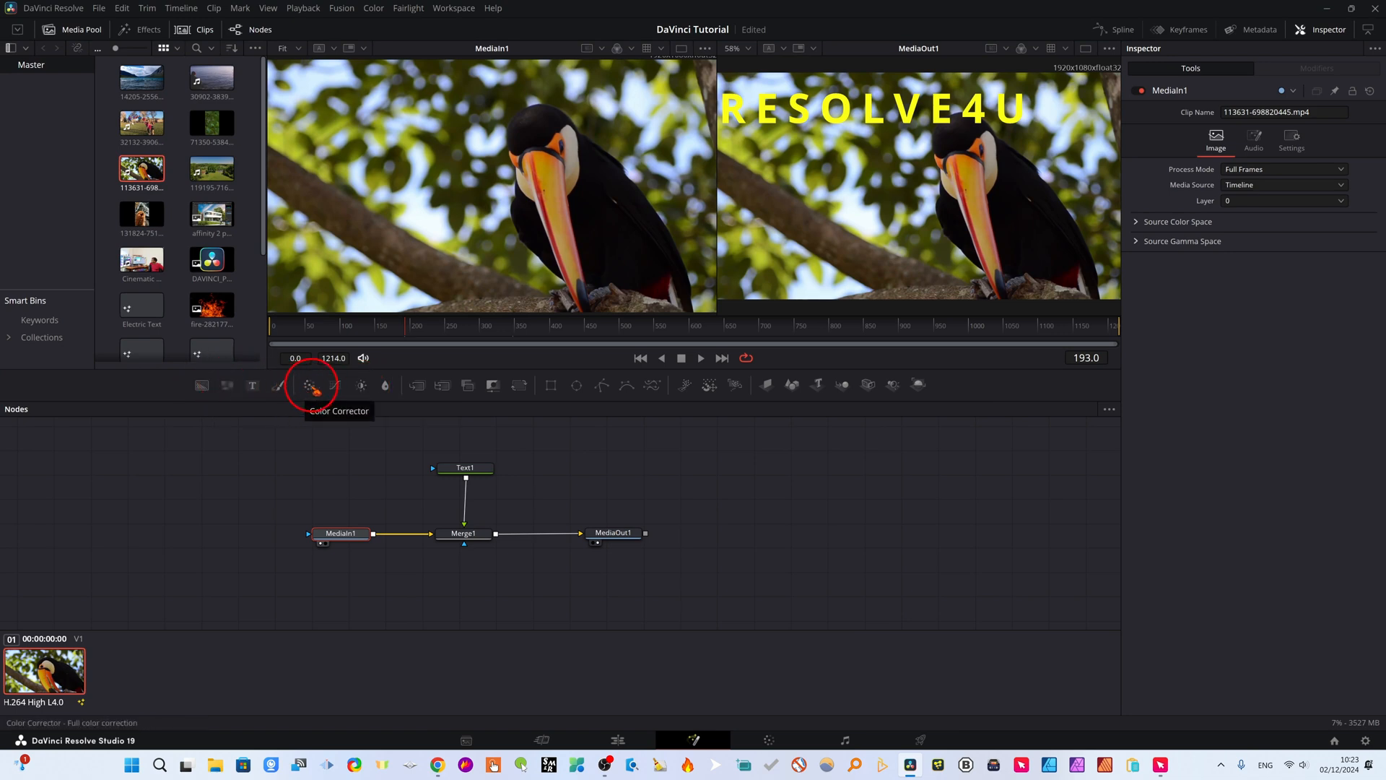
{"action": "mouse_move", "coordinate": [307, 386]}
{"action": "left_mouse_down"}
{"action": "mouse_move", "coordinate": [555, 506]}
{"action": "mouse_move", "coordinate": [536, 539]}
{"action": "mouse_move", "coordinate": [637, 534]}
{"action": "left_mouse_up"}
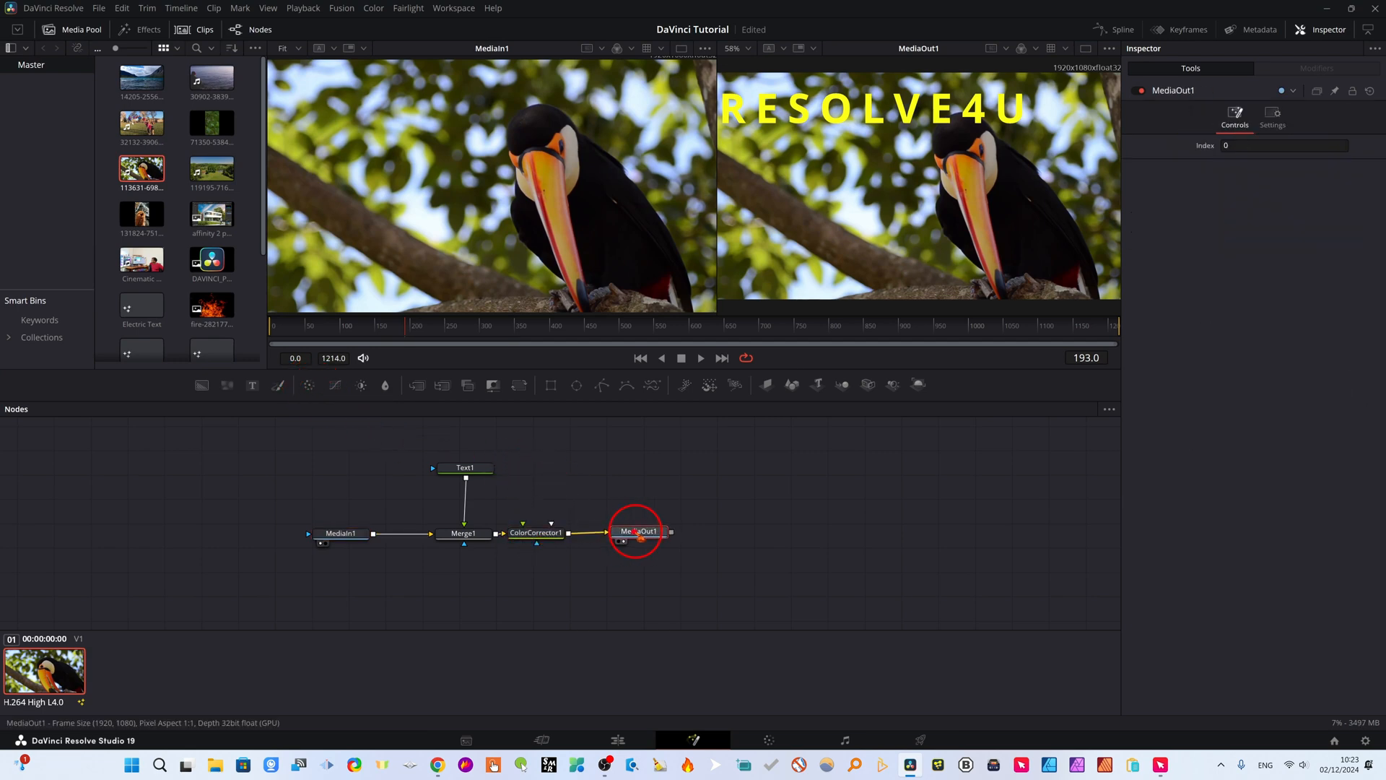
{"action": "left_click_drag", "start_coordinate": [462, 532], "coordinate": [459, 539]}
Give ColorCorrector1 an orange tint of 0.0786 at strength 0.4573, preview it, and set contrast to 1.25 and gain to 1.44
{"action": "left_click", "coordinate": [536, 531]}
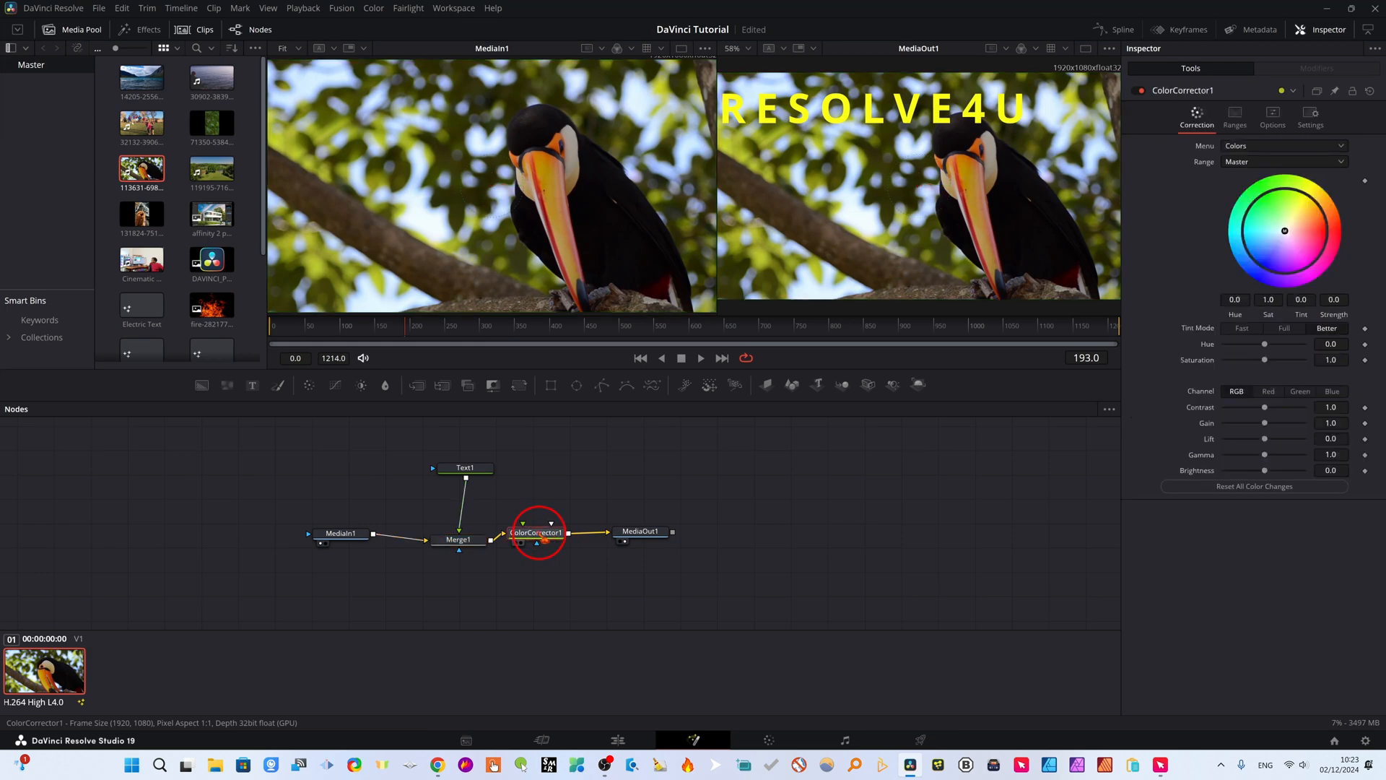
{"action": "left_click_drag", "start_coordinate": [1284, 230], "coordinate": [1314, 221]}
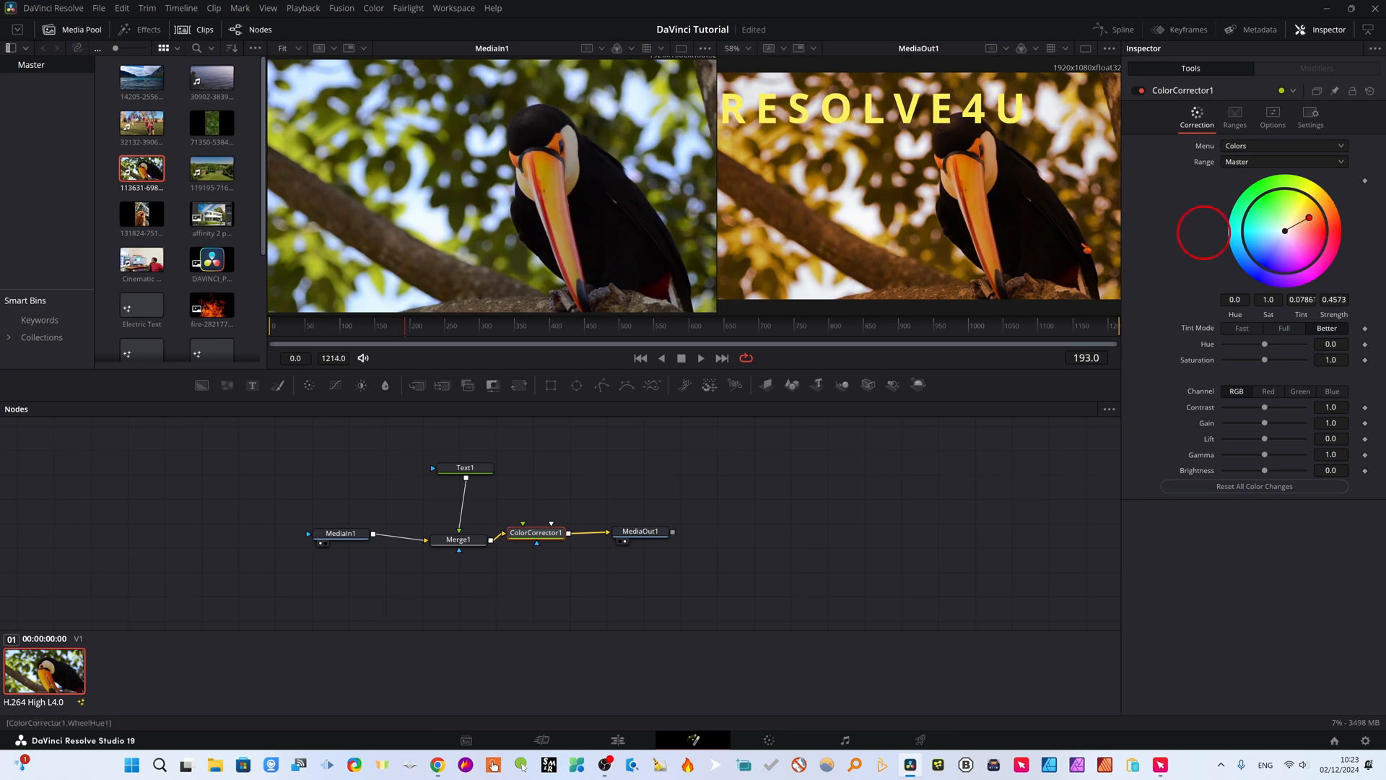
{"action": "left_click", "coordinate": [700, 358]}
{"action": "left_click", "coordinate": [681, 358]}
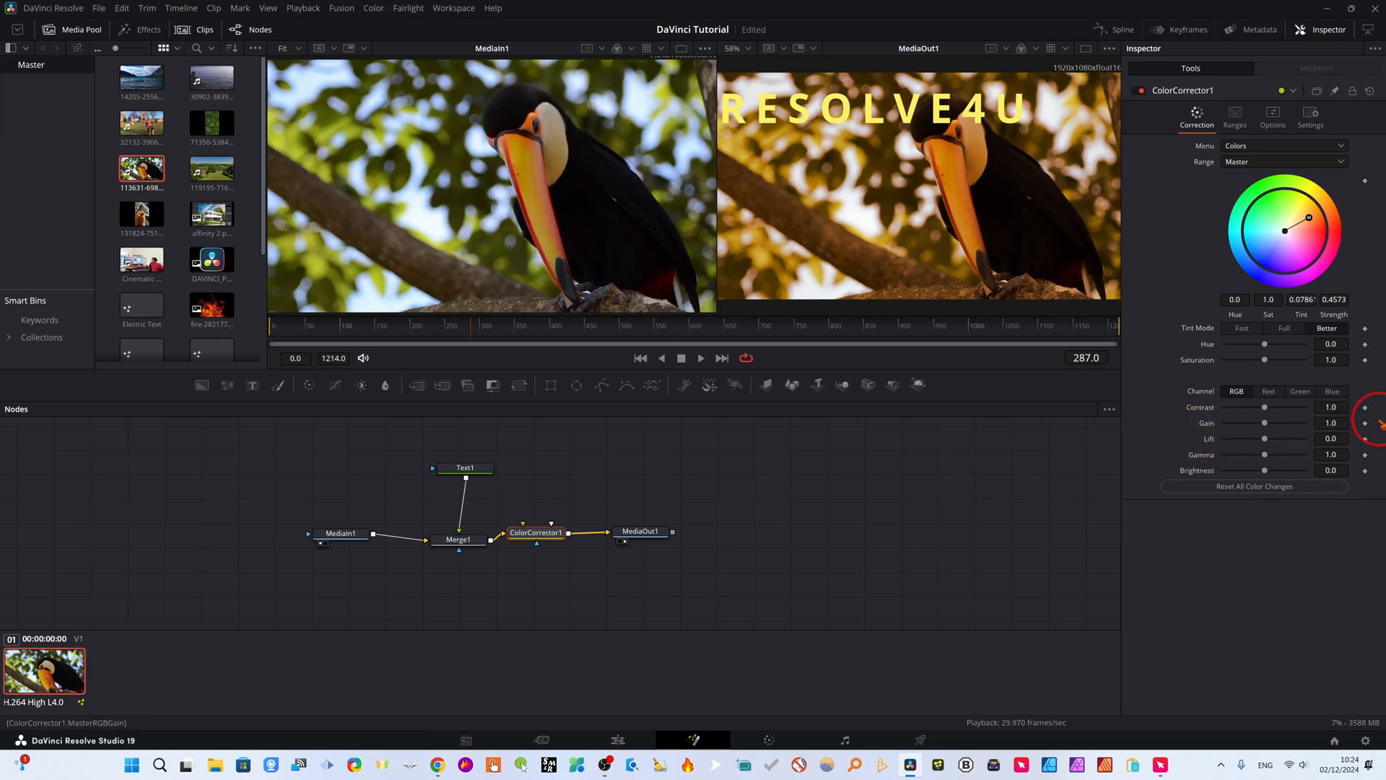
{"action": "left_click_drag", "start_coordinate": [1265, 408], "coordinate": [1271, 426]}
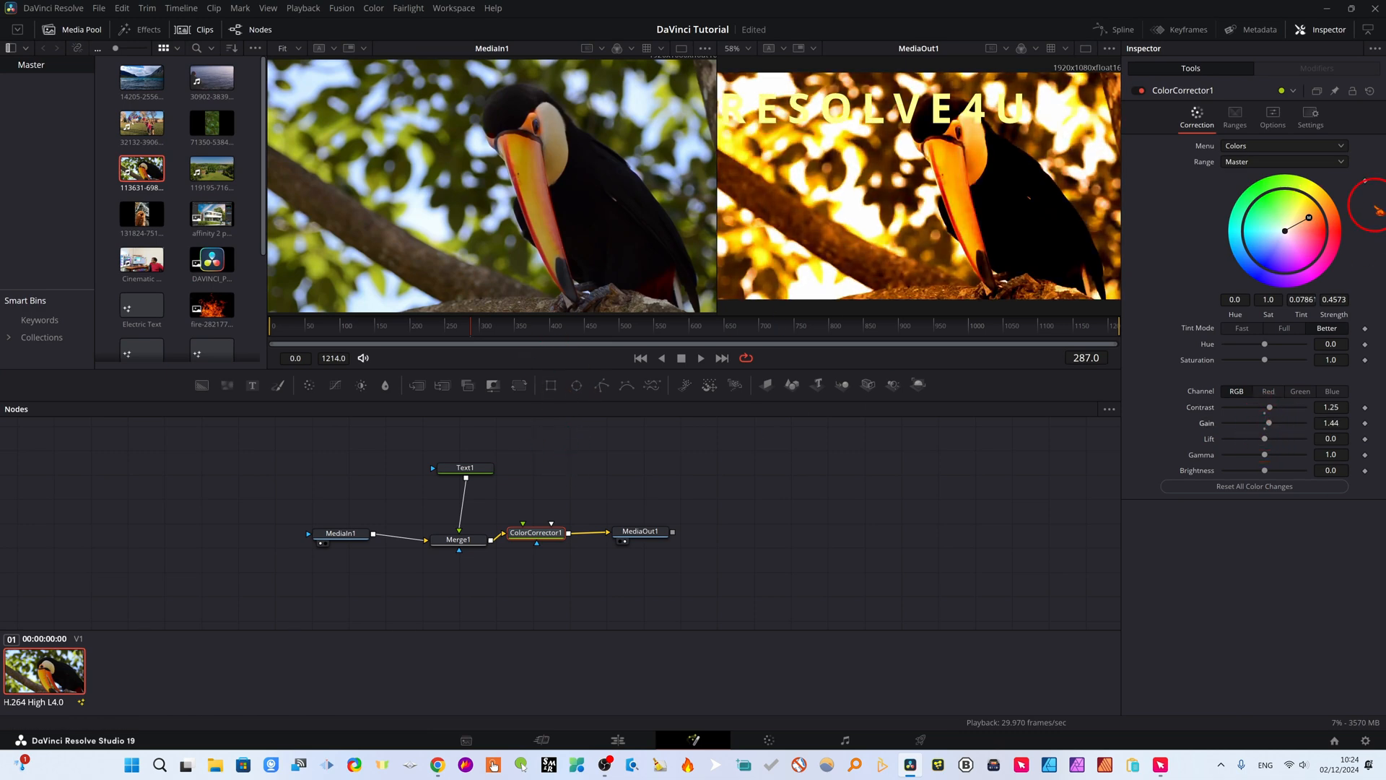
Play the color-corrected clip on the Edit page from 01:00:08:08
{"action": "left_click", "coordinate": [618, 740]}
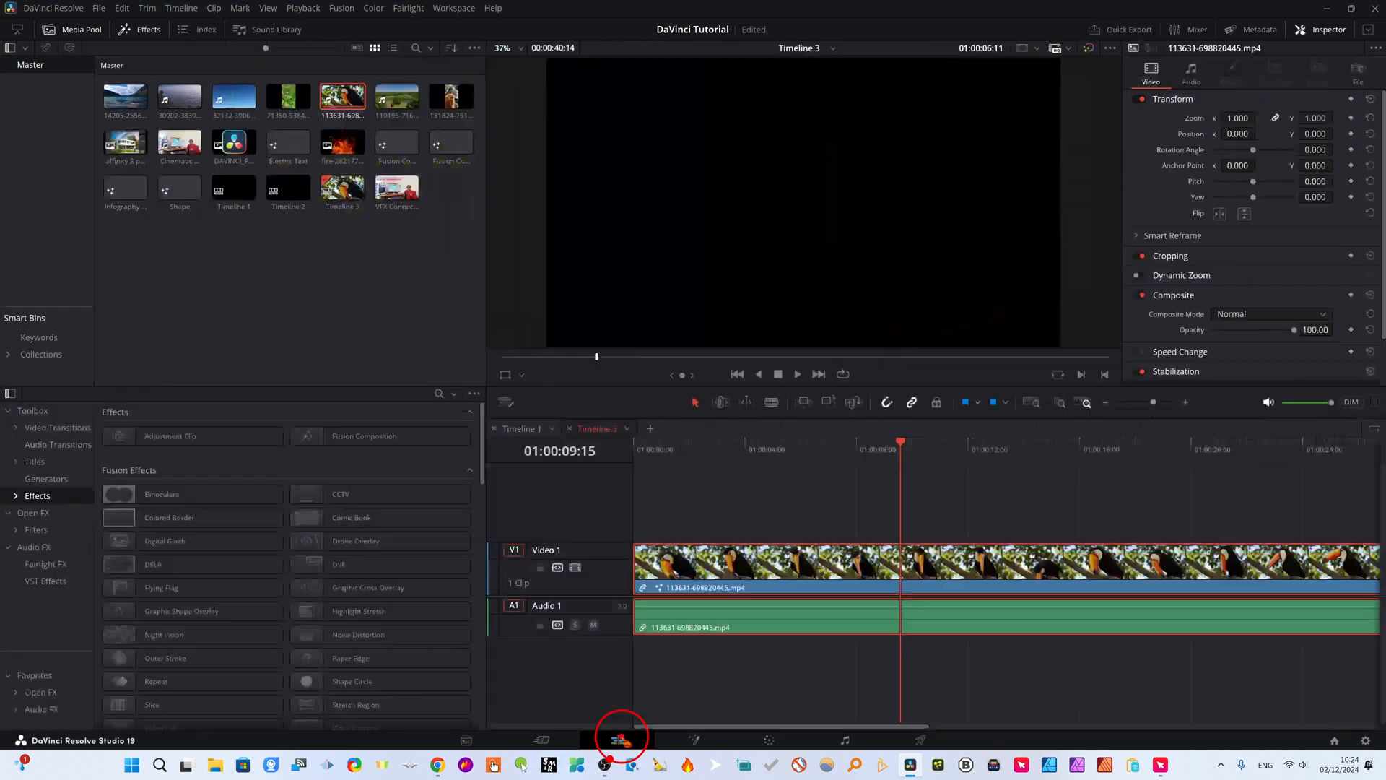
{"action": "left_click_drag", "start_coordinate": [902, 451], "coordinate": [871, 453]}
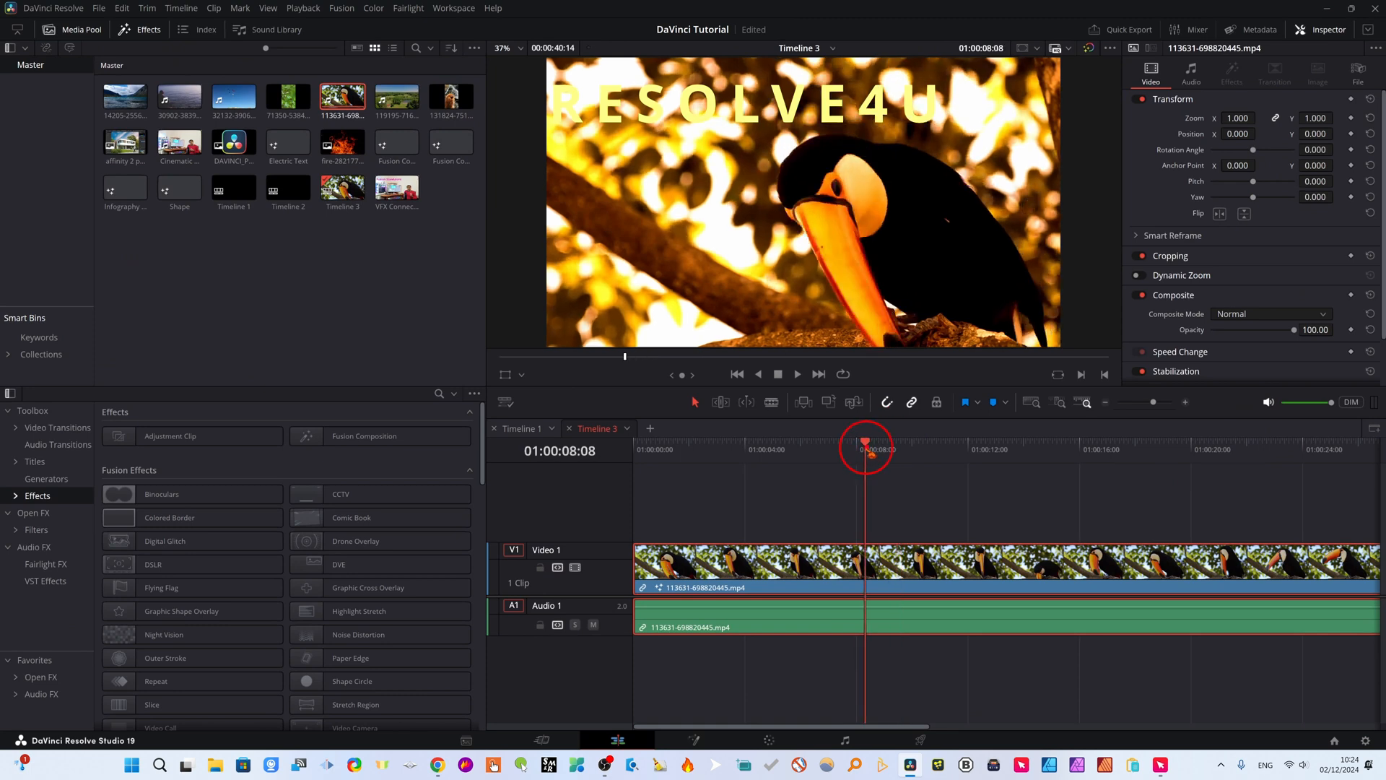
{"action": "left_click", "coordinate": [798, 375]}
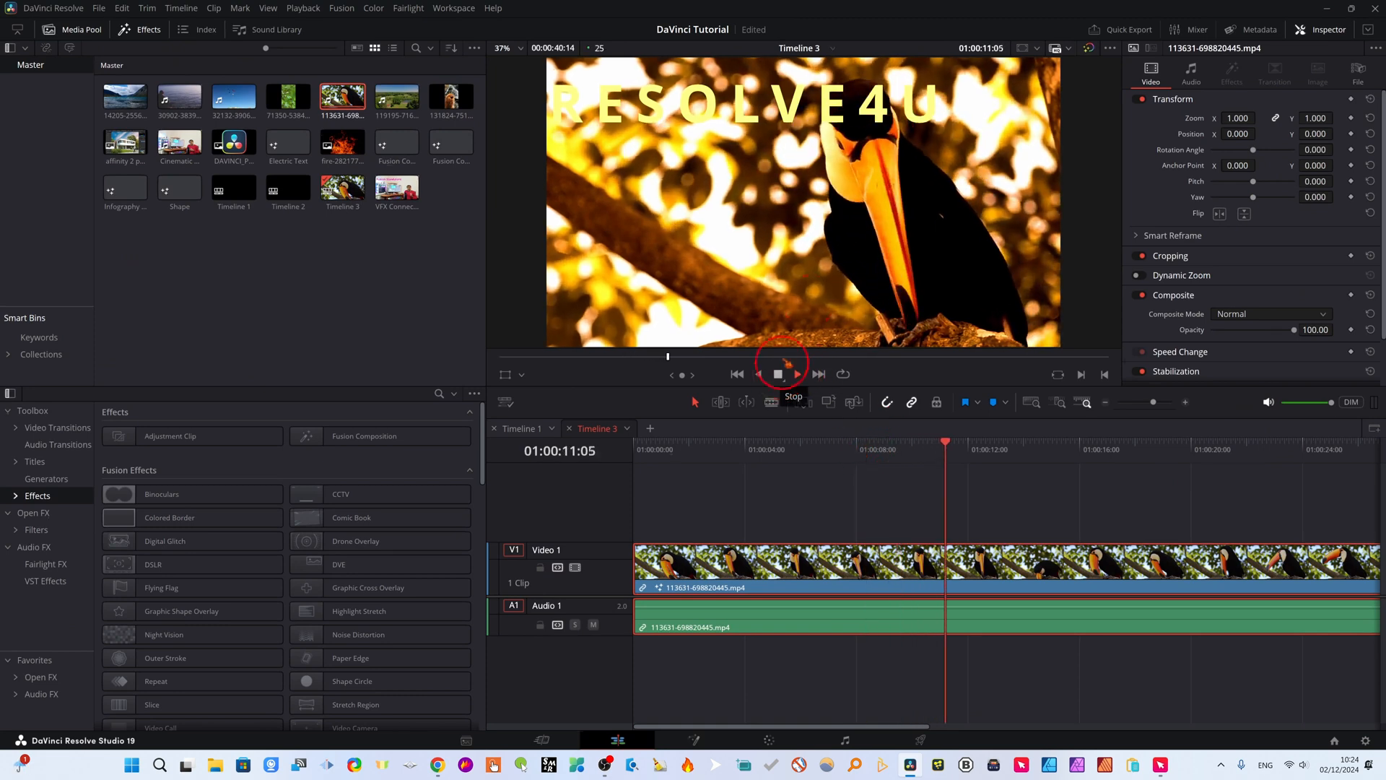
Back on the Fusion page, set ColorCorrector1's gain to 0.97 and contrast to 0.84, and tint it red at strength 1.0
{"action": "key", "text": "shift+5"}
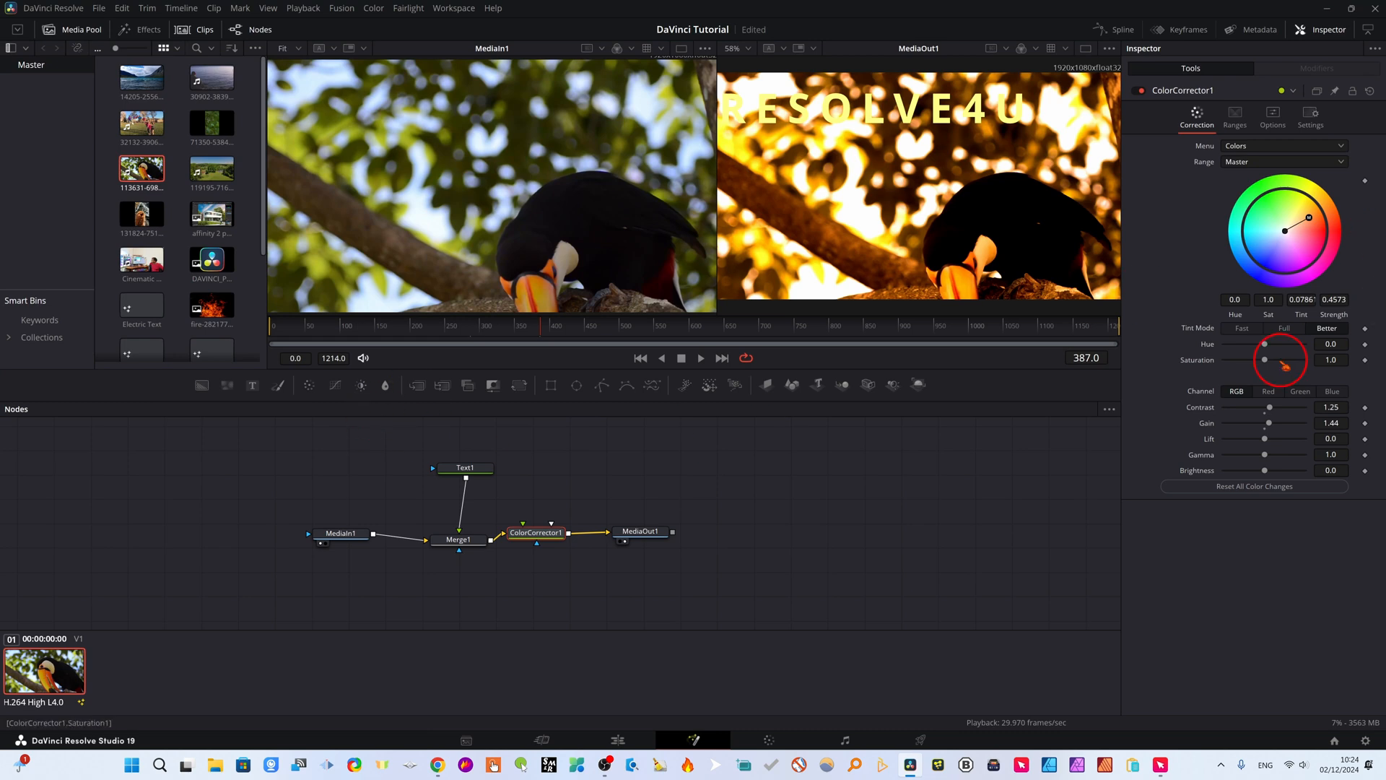
{"action": "left_click", "coordinate": [1264, 424]}
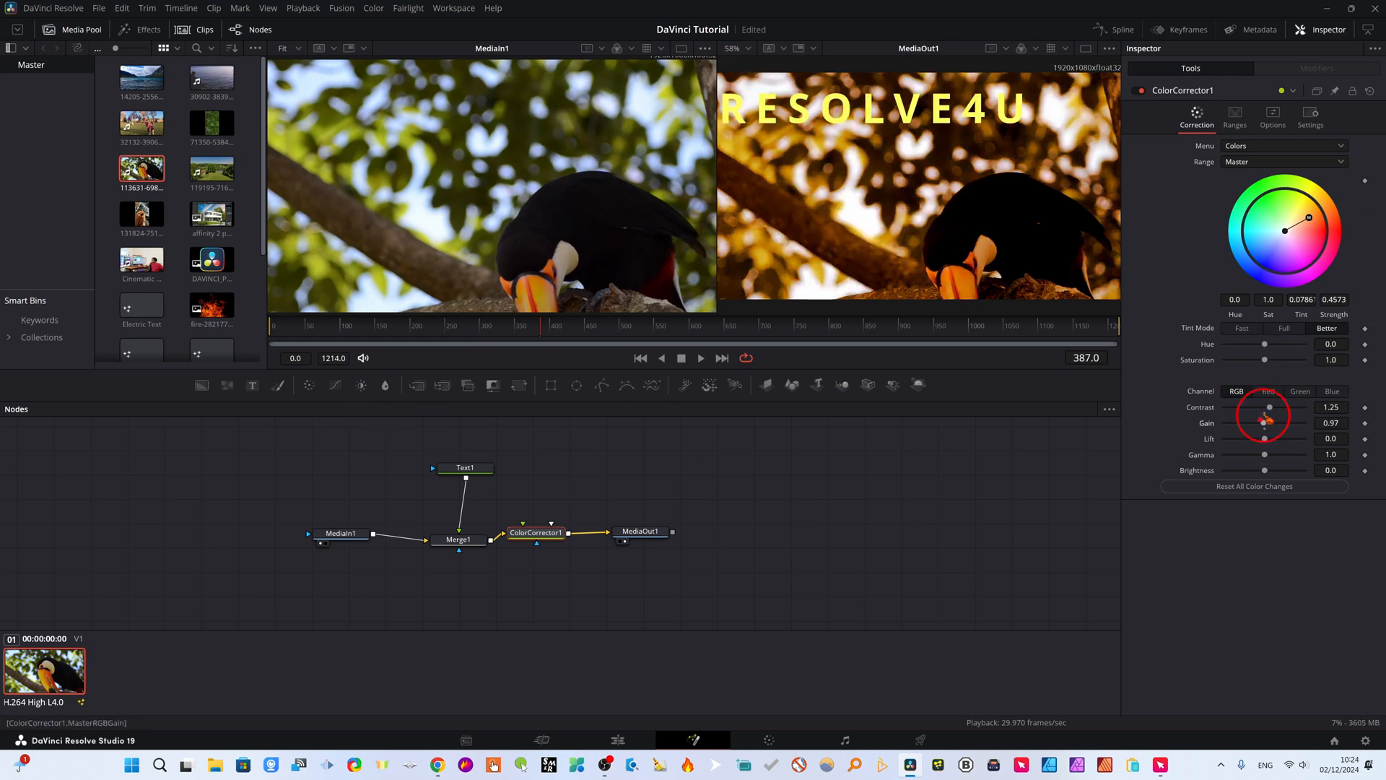
{"action": "left_click_drag", "start_coordinate": [1270, 408], "coordinate": [1259, 408]}
{"action": "mouse_move", "coordinate": [1308, 218]}
{"action": "left_mouse_down"}
{"action": "mouse_move", "coordinate": [1210, 216]}
{"action": "mouse_move", "coordinate": [1295, 202]}
{"action": "mouse_move", "coordinate": [1325, 226]}
{"action": "left_mouse_up"}
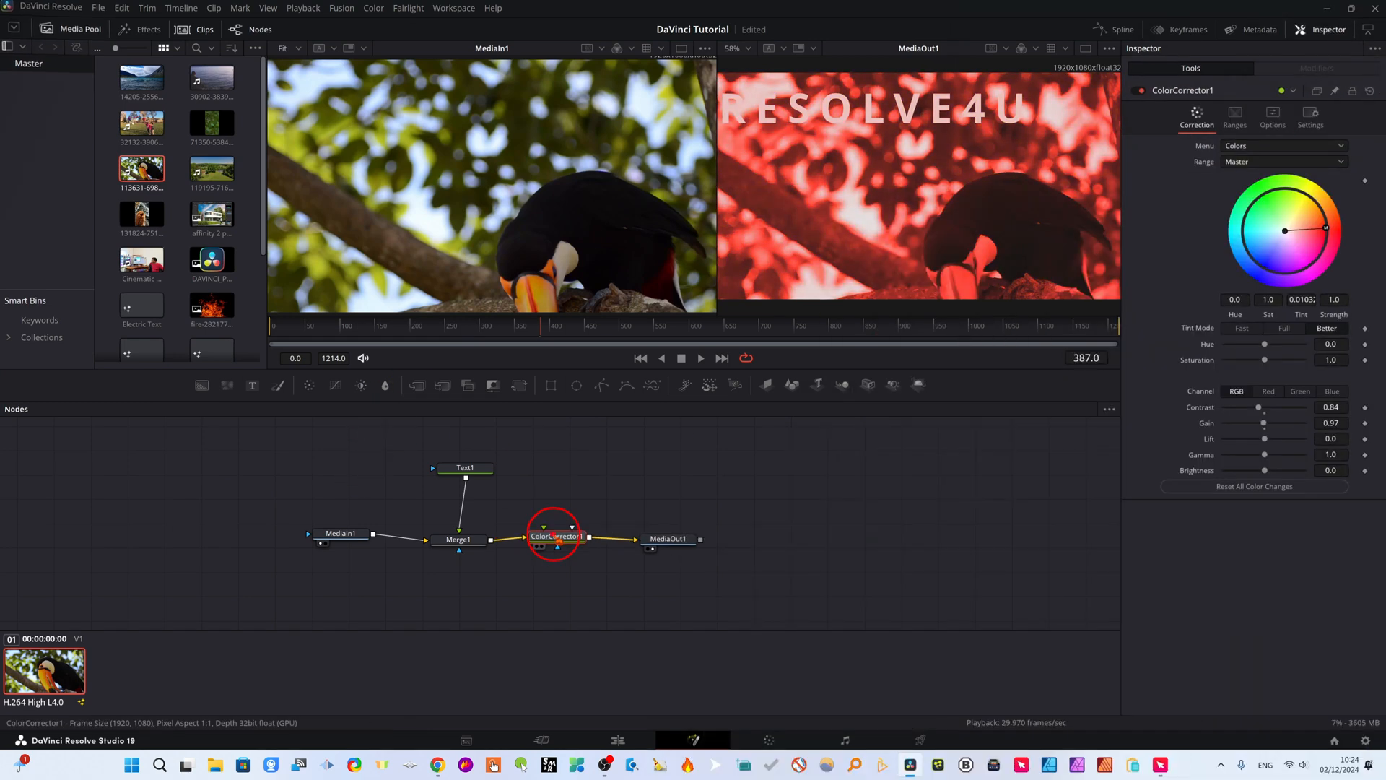
Move MediaOut1 farther from ColorCorrector1 and disconnect ColorCorrector1 from both Merge1 and MediaOut1
{"action": "left_click_drag", "start_coordinate": [667, 539], "coordinate": [691, 533]}
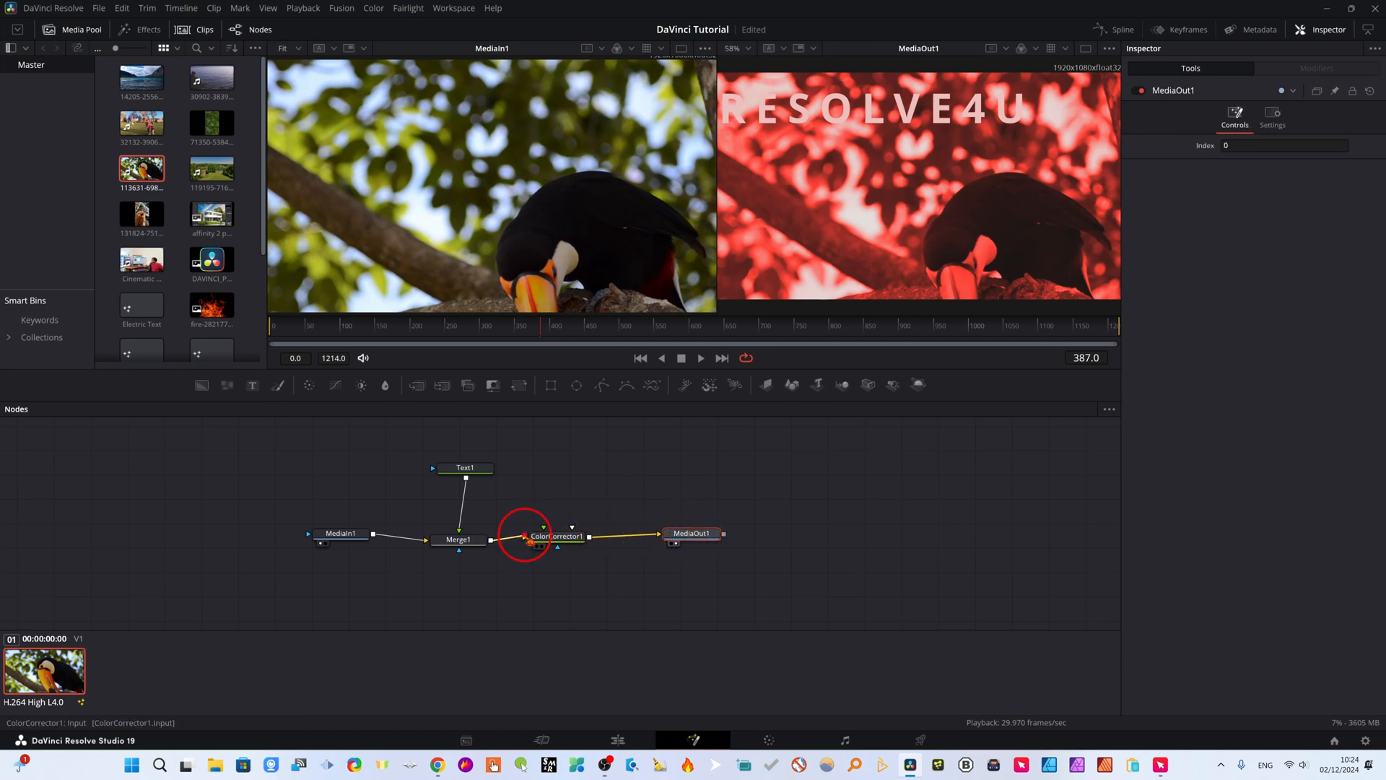
{"action": "left_click_drag", "start_coordinate": [525, 538], "coordinate": [519, 542]}
{"action": "left_click_drag", "start_coordinate": [659, 535], "coordinate": [636, 552]}
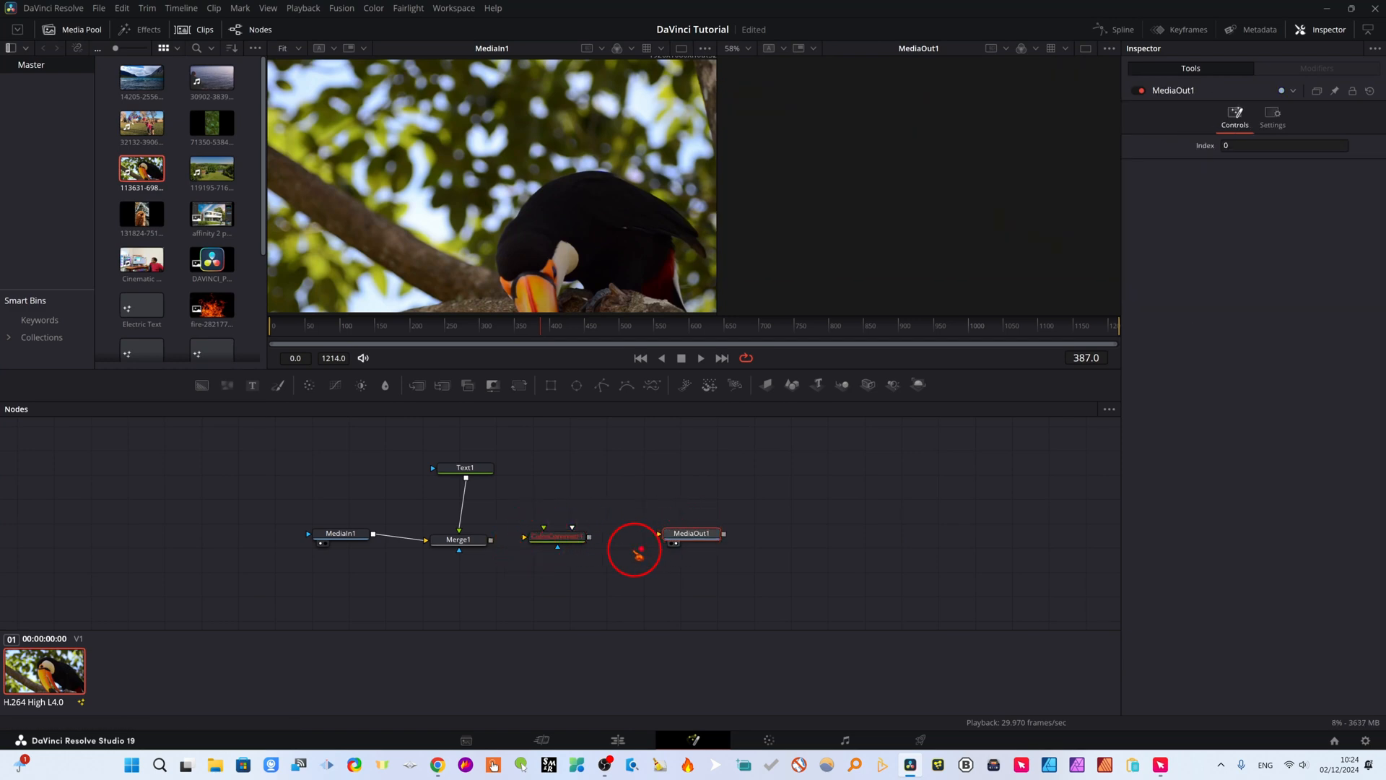
Move ColorCorrector1 above the node chain and connect Merge1 directly to MediaOut1
{"action": "left_click_drag", "start_coordinate": [556, 537], "coordinate": [573, 440]}
{"action": "left_click_drag", "start_coordinate": [693, 535], "coordinate": [544, 541]}
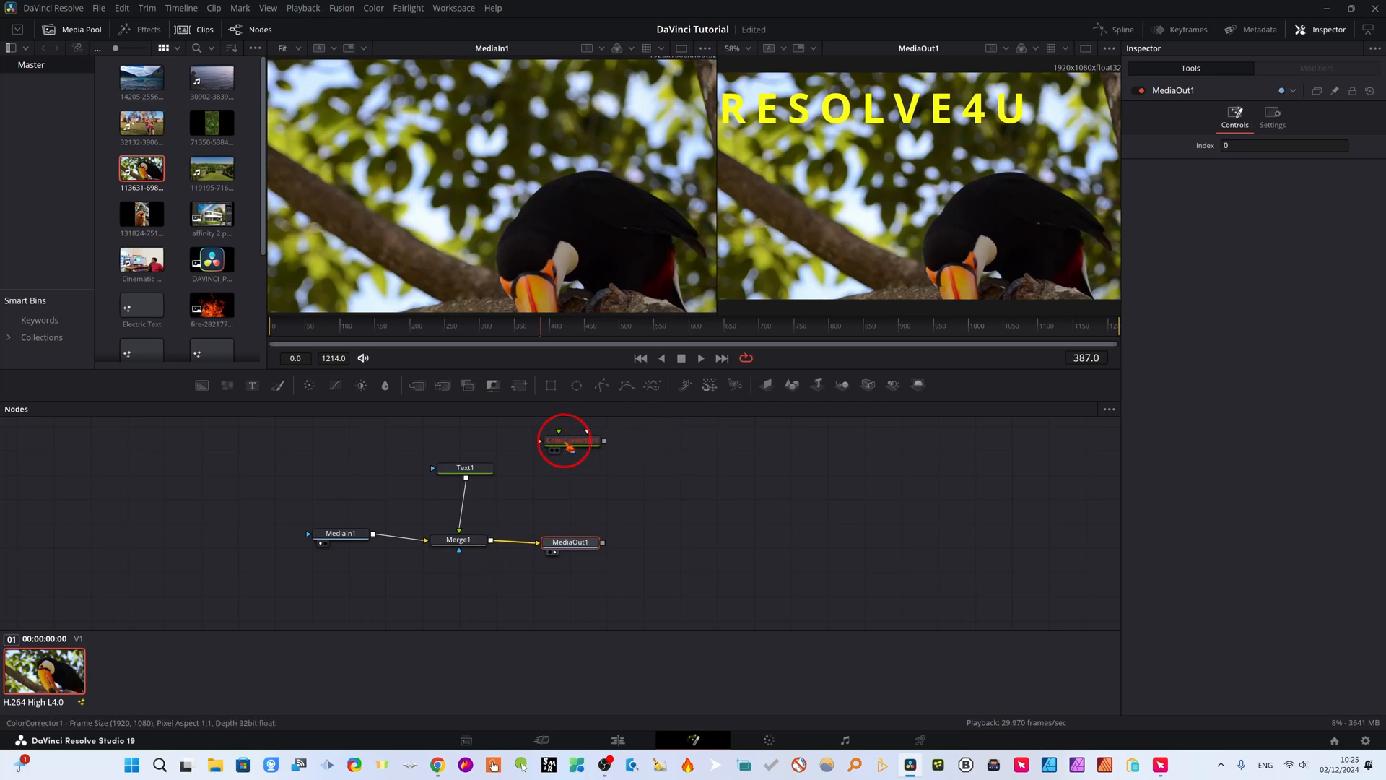
{"action": "left_click_drag", "start_coordinate": [567, 441], "coordinate": [565, 448]}
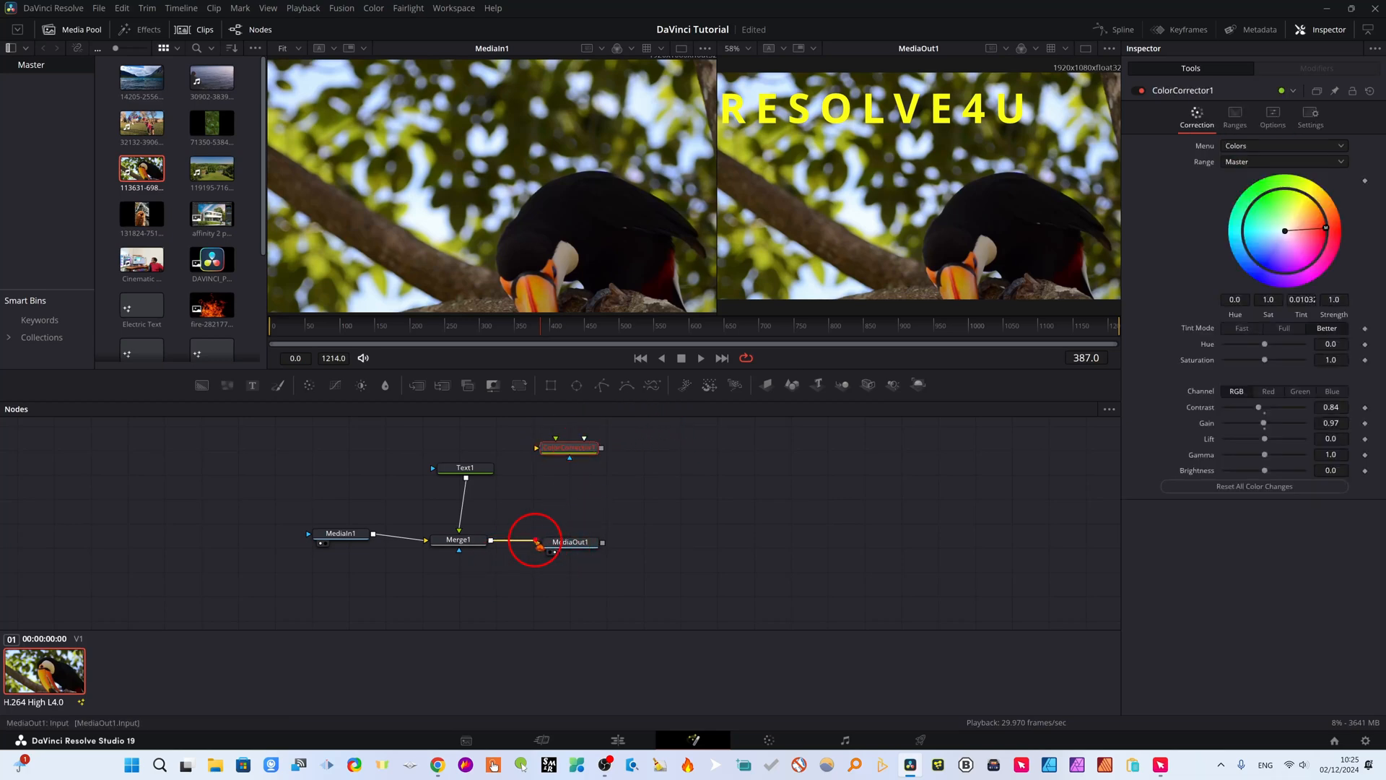
Disconnect Merge1 from MediaOut1, make room between them, and wire ColorCorrector1 back in between the two nodes
{"action": "left_click_drag", "start_coordinate": [539, 543], "coordinate": [519, 532]}
{"action": "left_click", "coordinate": [683, 538]}
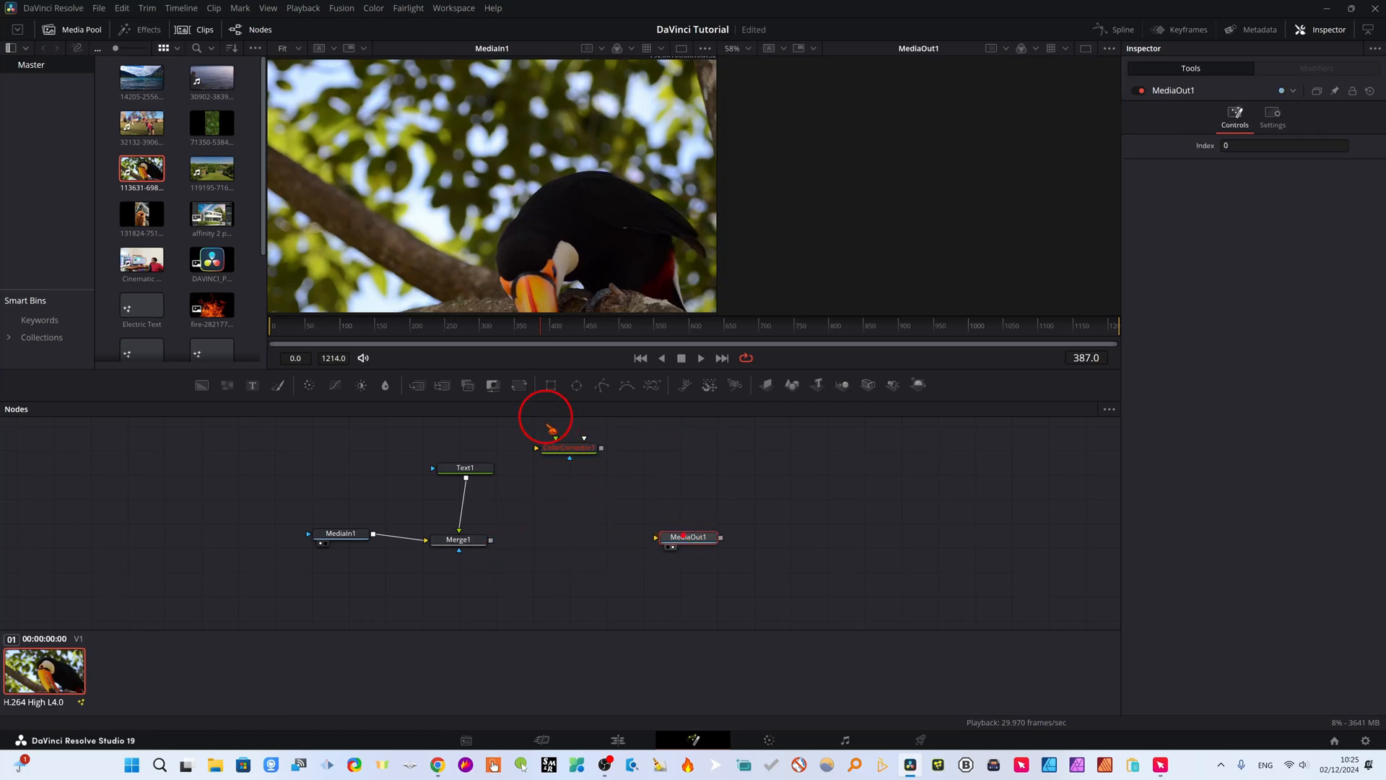
{"action": "left_click_drag", "start_coordinate": [563, 448], "coordinate": [655, 540]}
{"action": "left_click", "coordinate": [563, 542]}
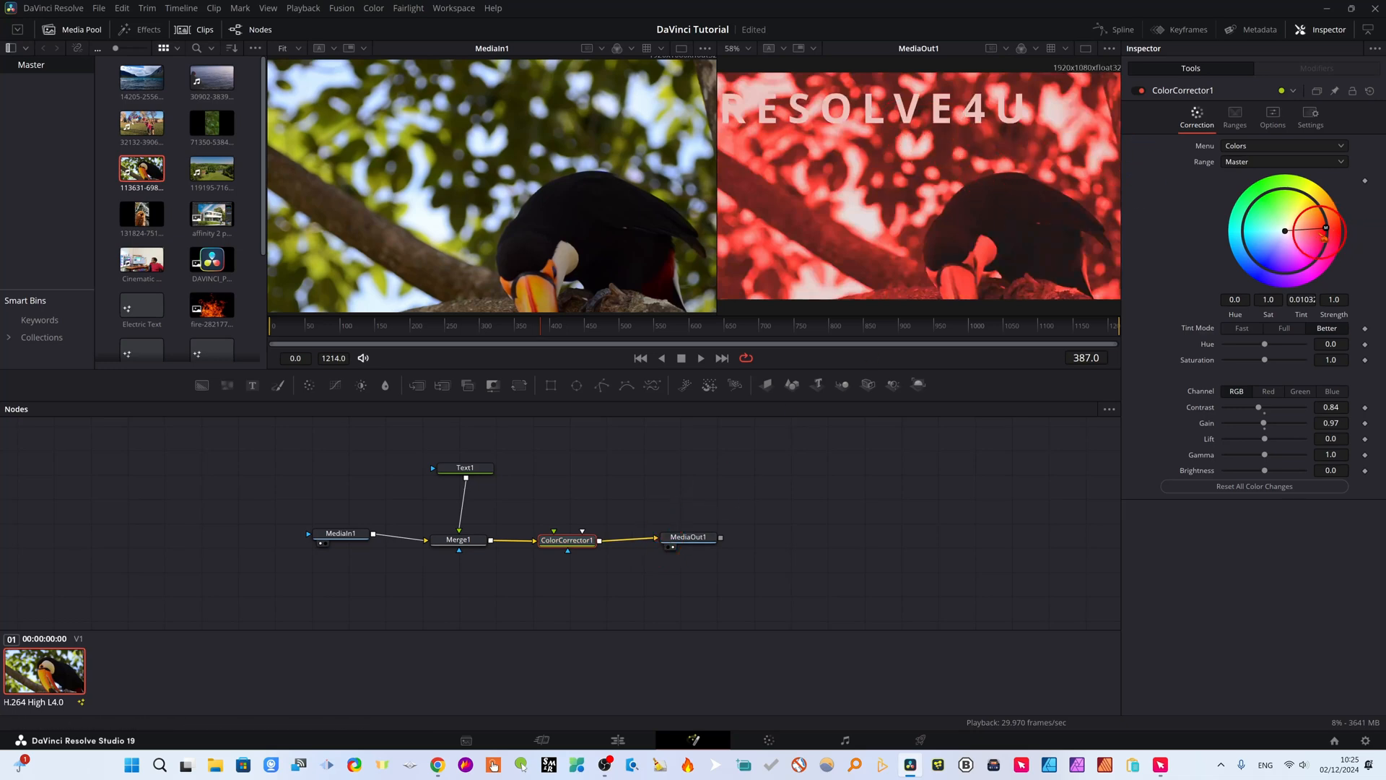
Give ColorCorrector1 a green tint of -0.7980 at strength 0.9515
{"action": "mouse_move", "coordinate": [1332, 235]}
{"action": "left_mouse_down"}
{"action": "mouse_move", "coordinate": [1295, 254]}
{"action": "mouse_move", "coordinate": [1250, 232]}
{"action": "mouse_move", "coordinate": [1260, 194]}
{"action": "mouse_move", "coordinate": [1312, 203]}
{"action": "mouse_move", "coordinate": [1311, 222]}
{"action": "left_mouse_up"}
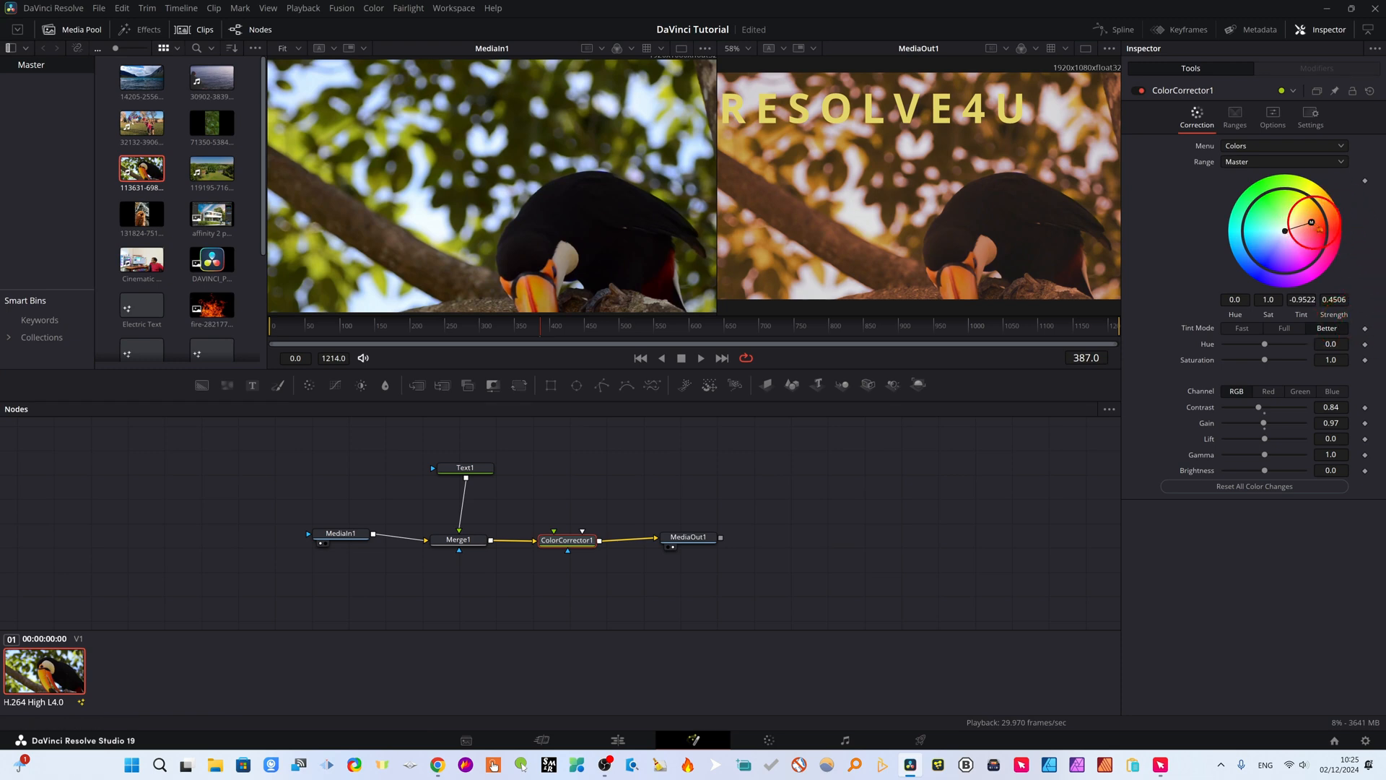
{"action": "left_click_drag", "start_coordinate": [1319, 229], "coordinate": [1299, 196]}
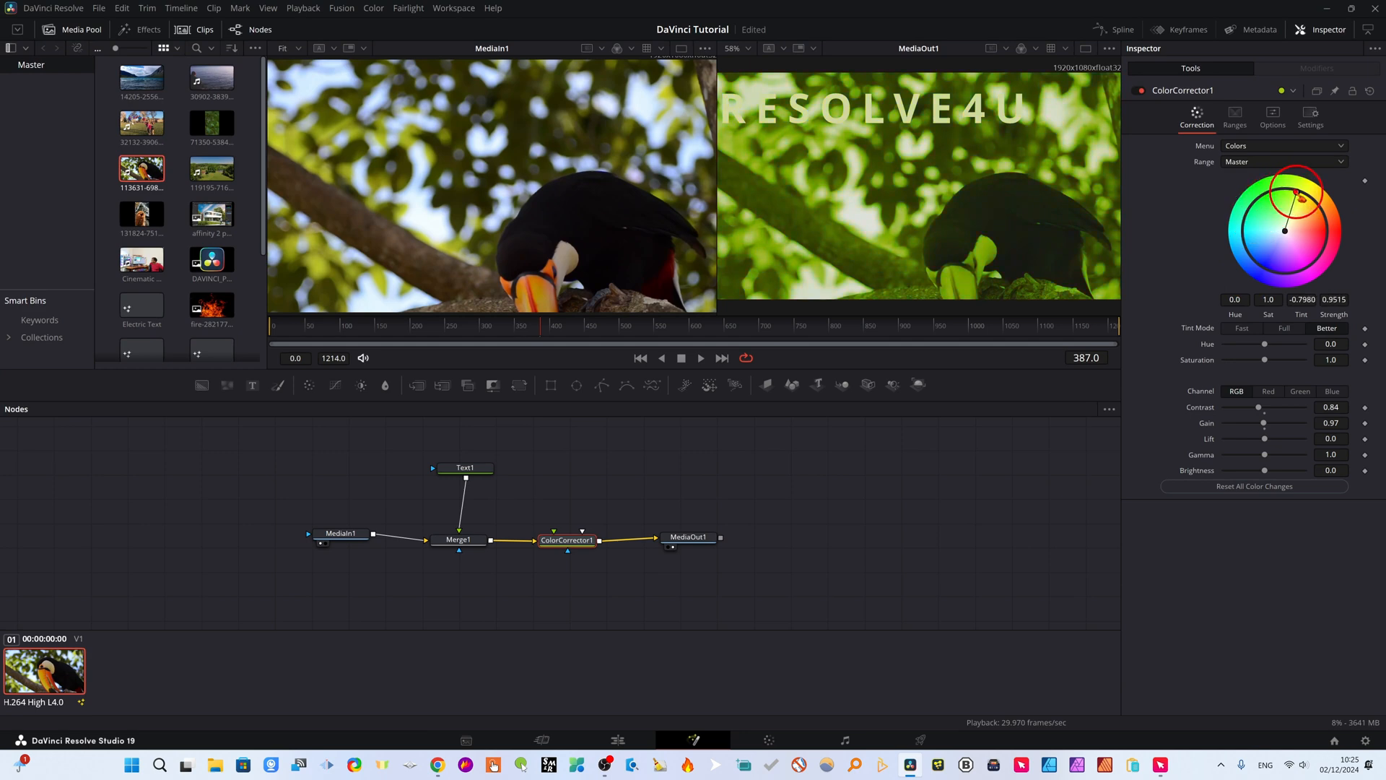
{"action": "left_click_drag", "start_coordinate": [571, 541], "coordinate": [562, 534]}
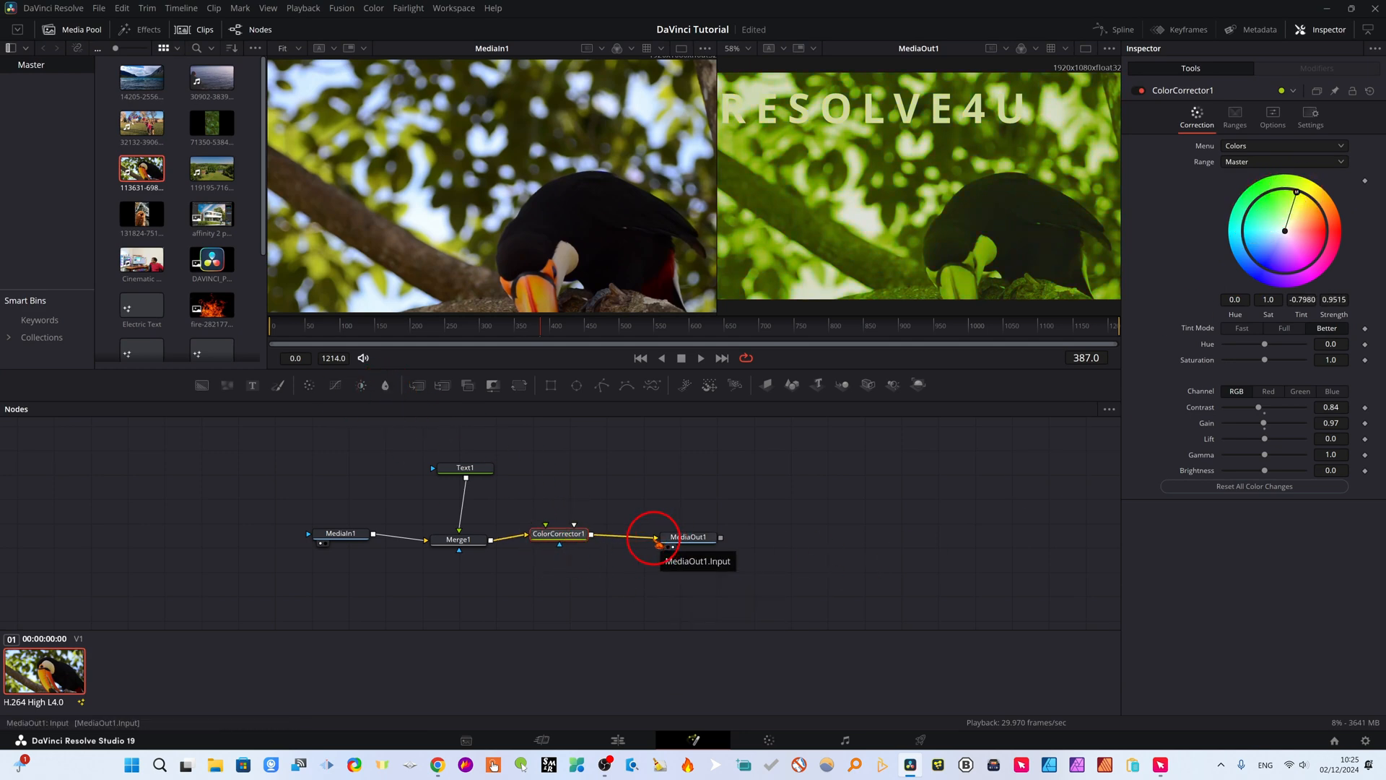
Disconnect ColorCorrector1 from MediaOut1 and Merge1, move it above the chain, and connect Merge1 directly to MediaOut1
{"action": "left_click_drag", "start_coordinate": [659, 543], "coordinate": [640, 526]}
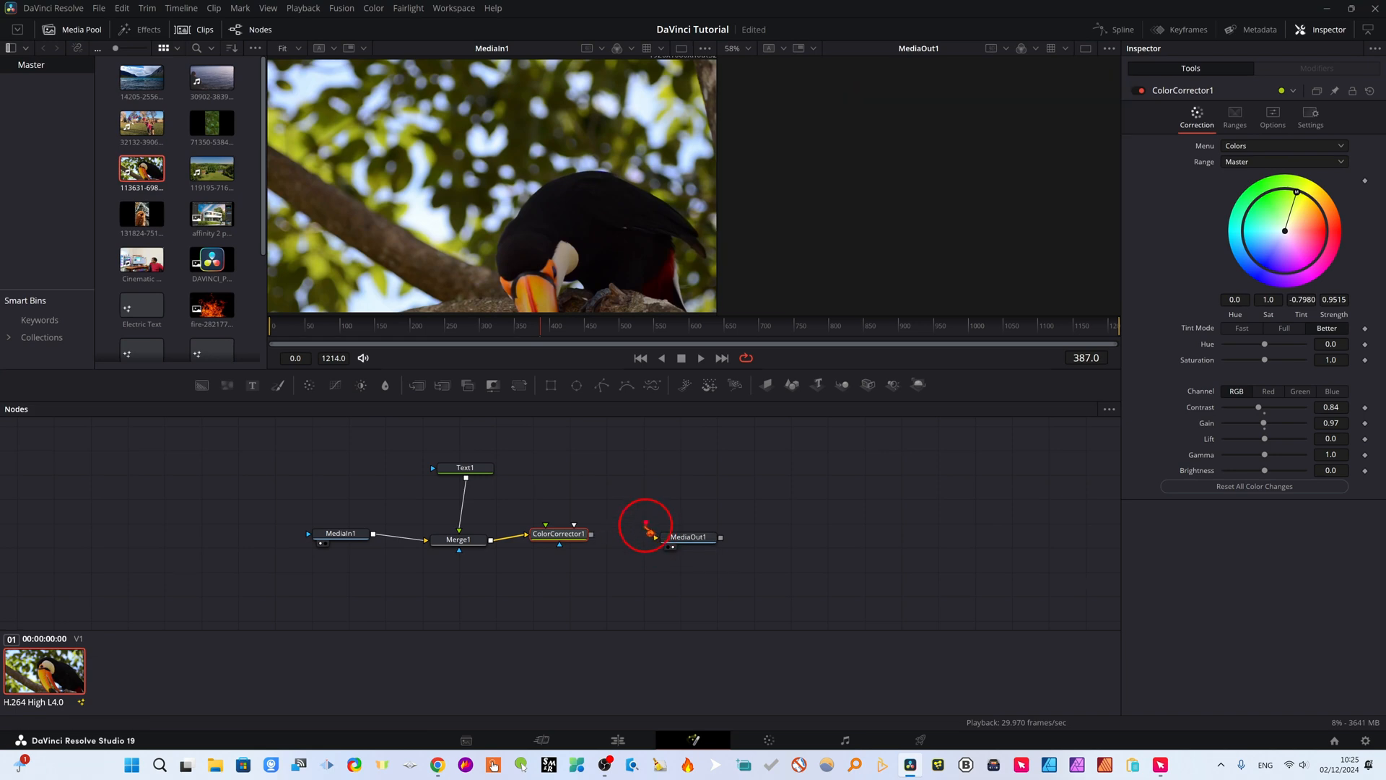
{"action": "left_click_drag", "start_coordinate": [526, 534], "coordinate": [625, 443]}
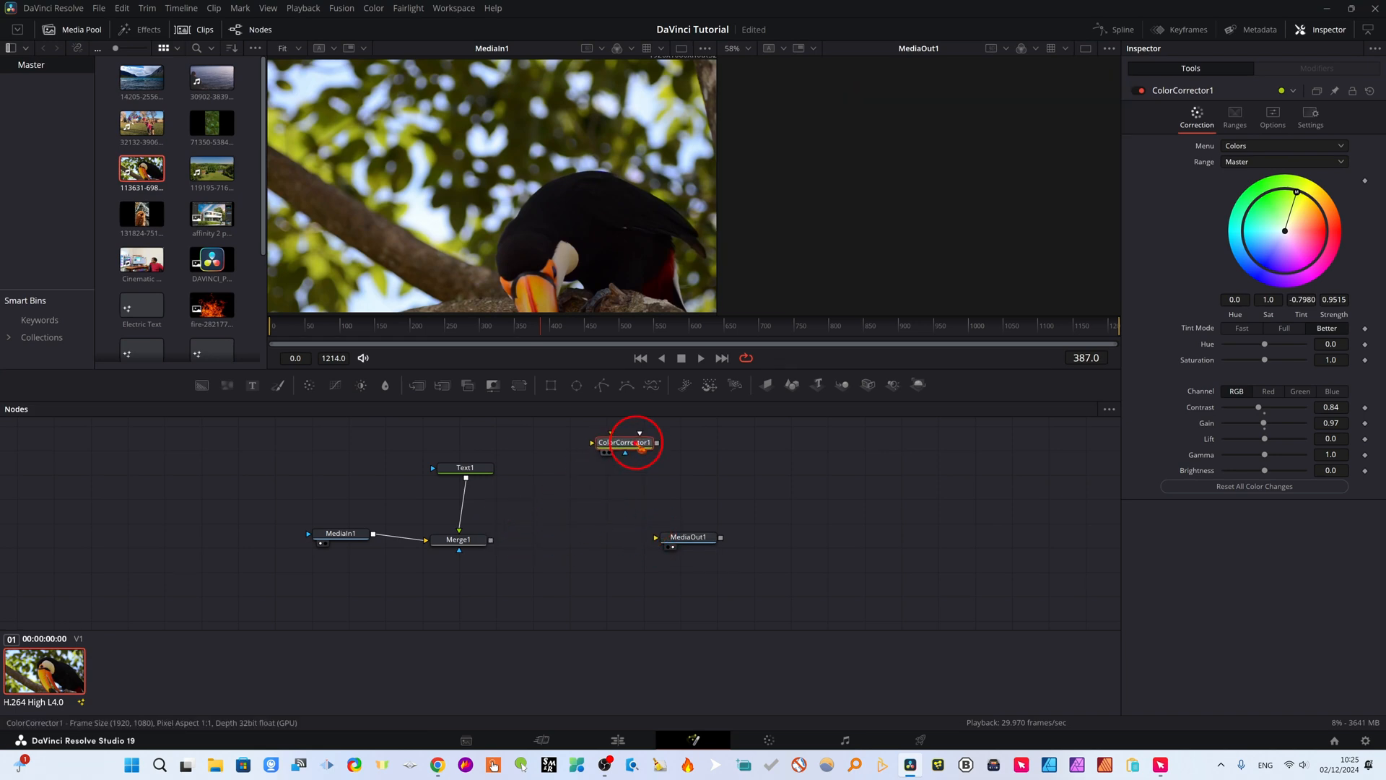
{"action": "left_click_drag", "start_coordinate": [686, 540], "coordinate": [591, 545]}
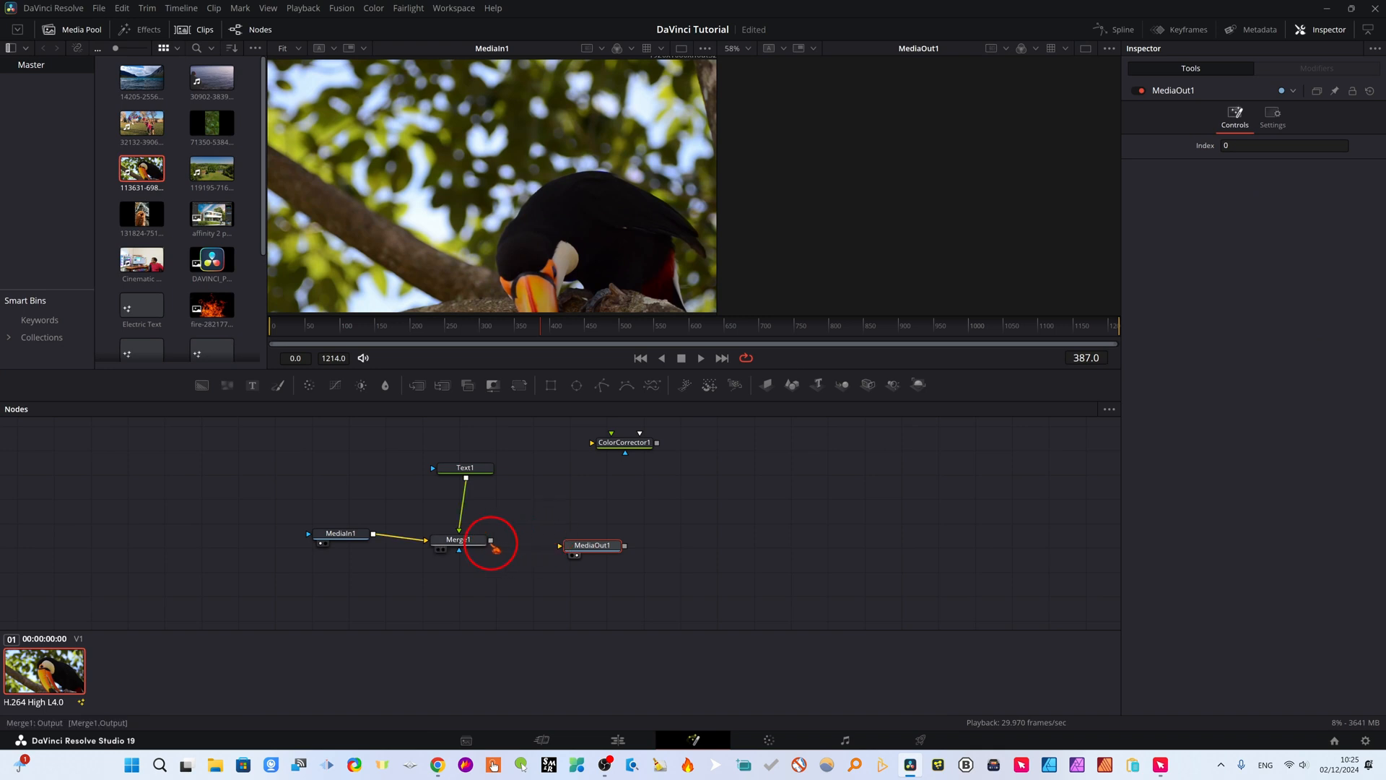
{"action": "left_click_drag", "start_coordinate": [491, 540], "coordinate": [573, 543]}
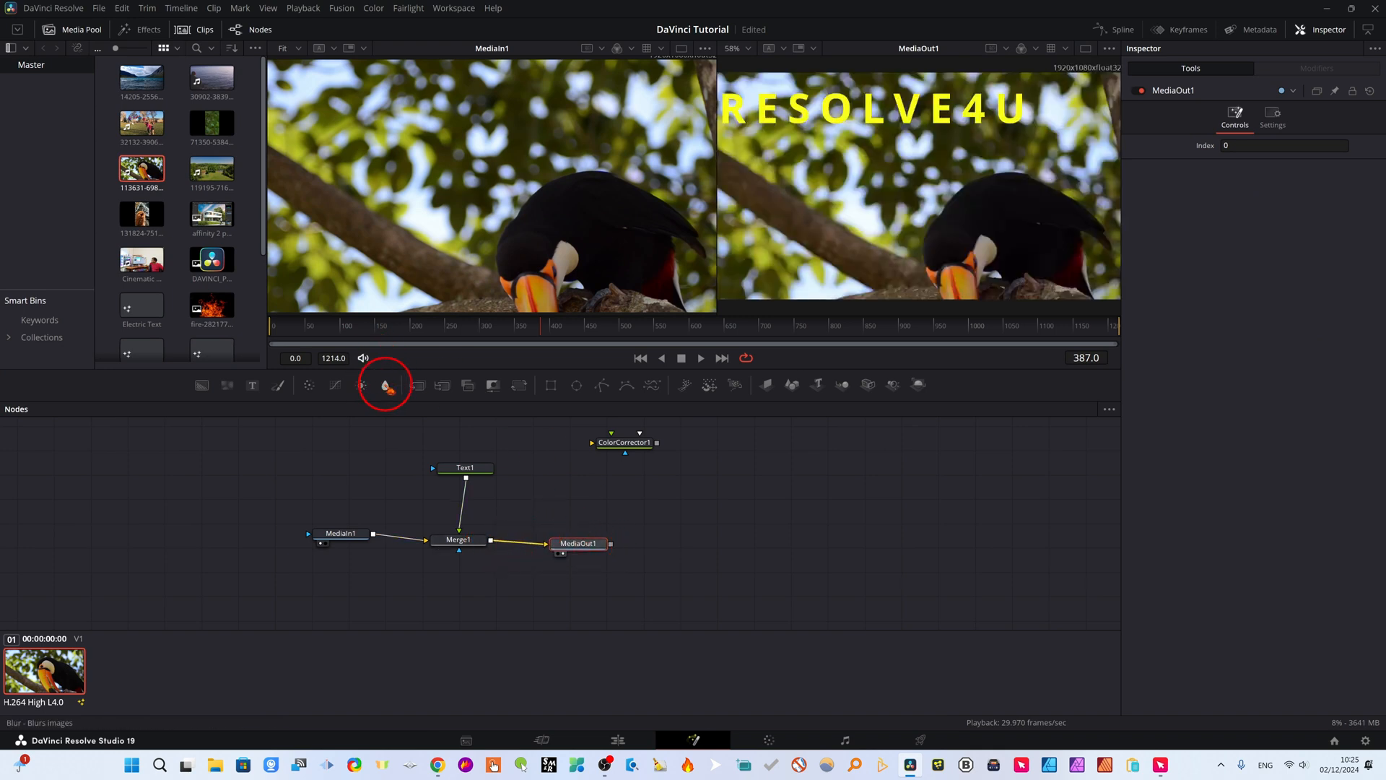
Insert a Blur node between Merge1 and MediaOut1, spacing the nodes apart
{"action": "left_click_drag", "start_coordinate": [388, 387], "coordinate": [612, 547]}
{"action": "left_click_drag", "start_coordinate": [508, 544], "coordinate": [653, 541]}
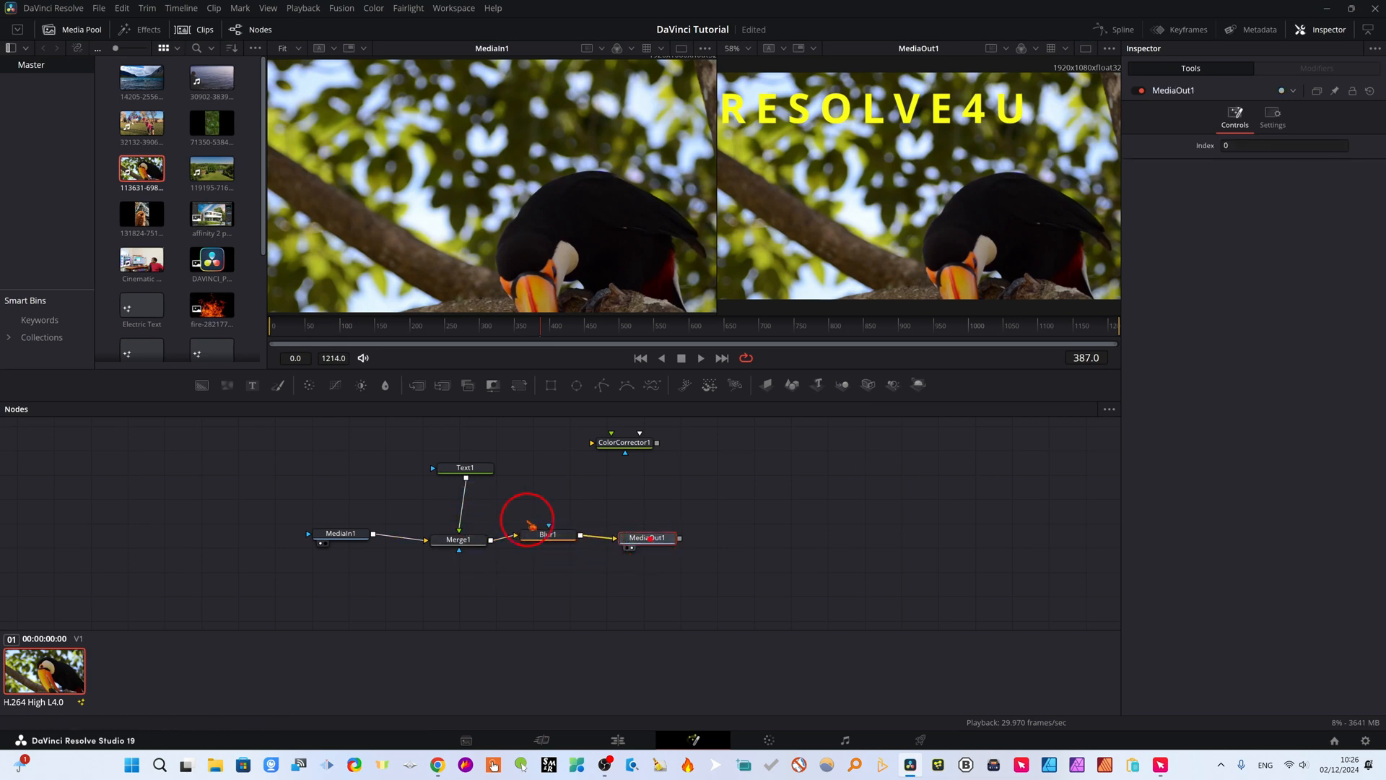
{"action": "left_click_drag", "start_coordinate": [548, 535], "coordinate": [553, 542]}
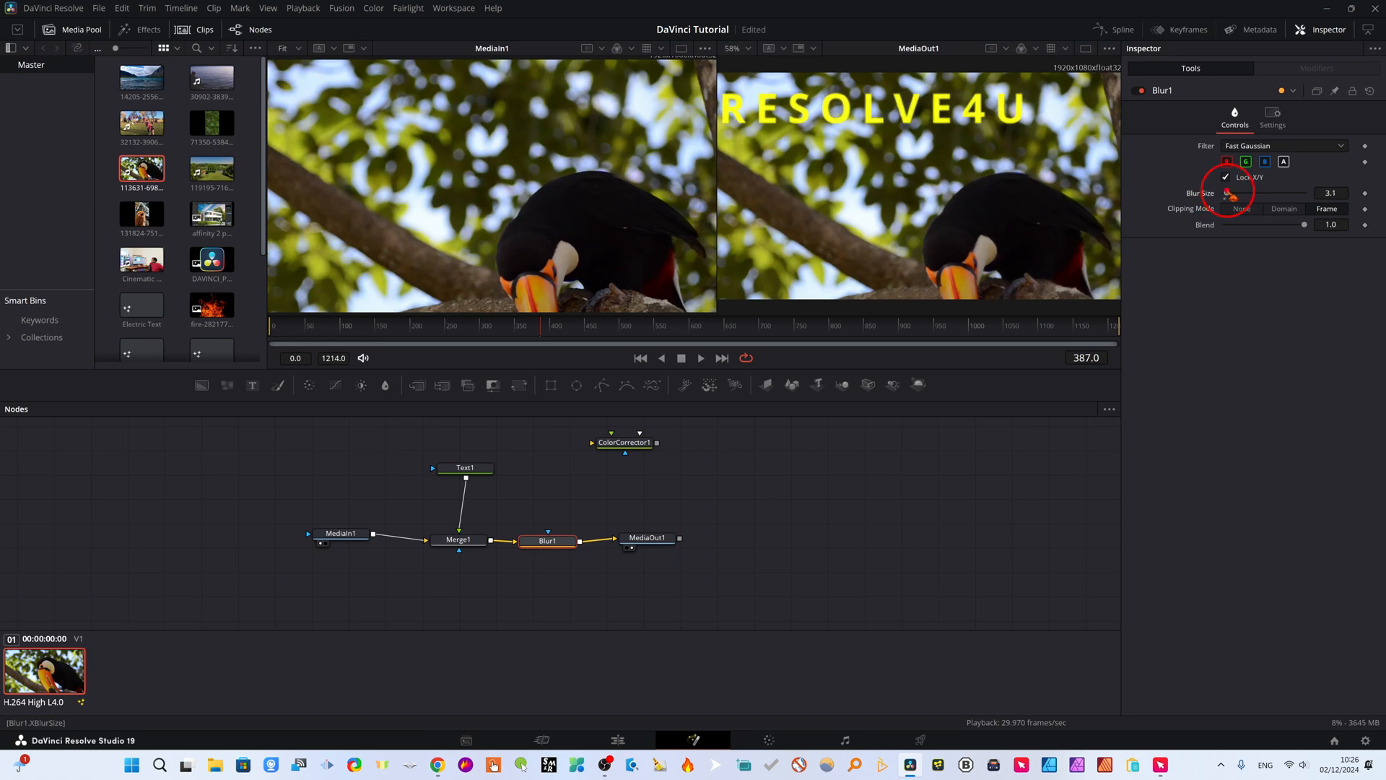
Keyframe Blur1's blur size at 5.5 on frame 387 and at 0.0 on frame 109
{"action": "mouse_move", "coordinate": [1227, 192]}
{"action": "left_mouse_down"}
{"action": "mouse_move", "coordinate": [1241, 192]}
{"action": "mouse_move", "coordinate": [1229, 192]}
{"action": "left_mouse_up"}
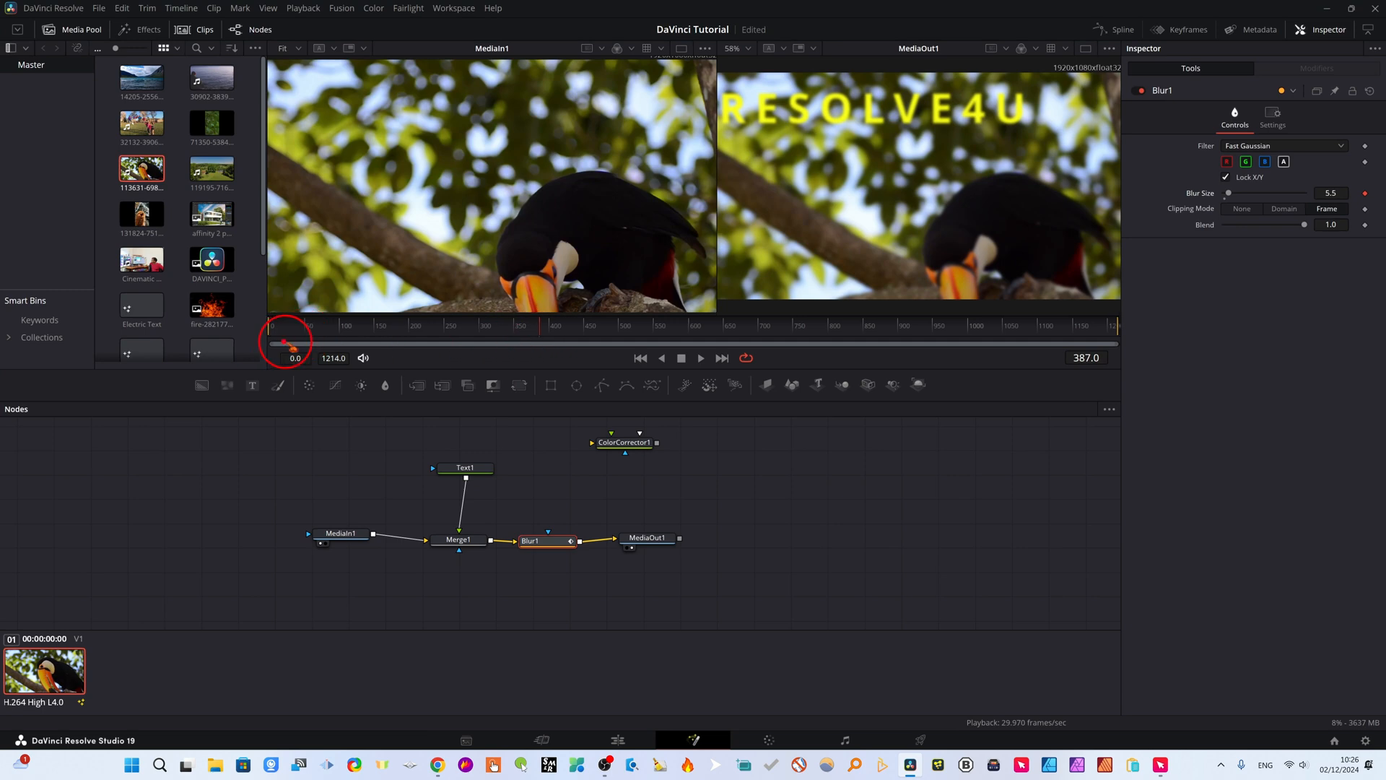
{"action": "left_click_drag", "start_coordinate": [538, 334], "coordinate": [346, 326]}
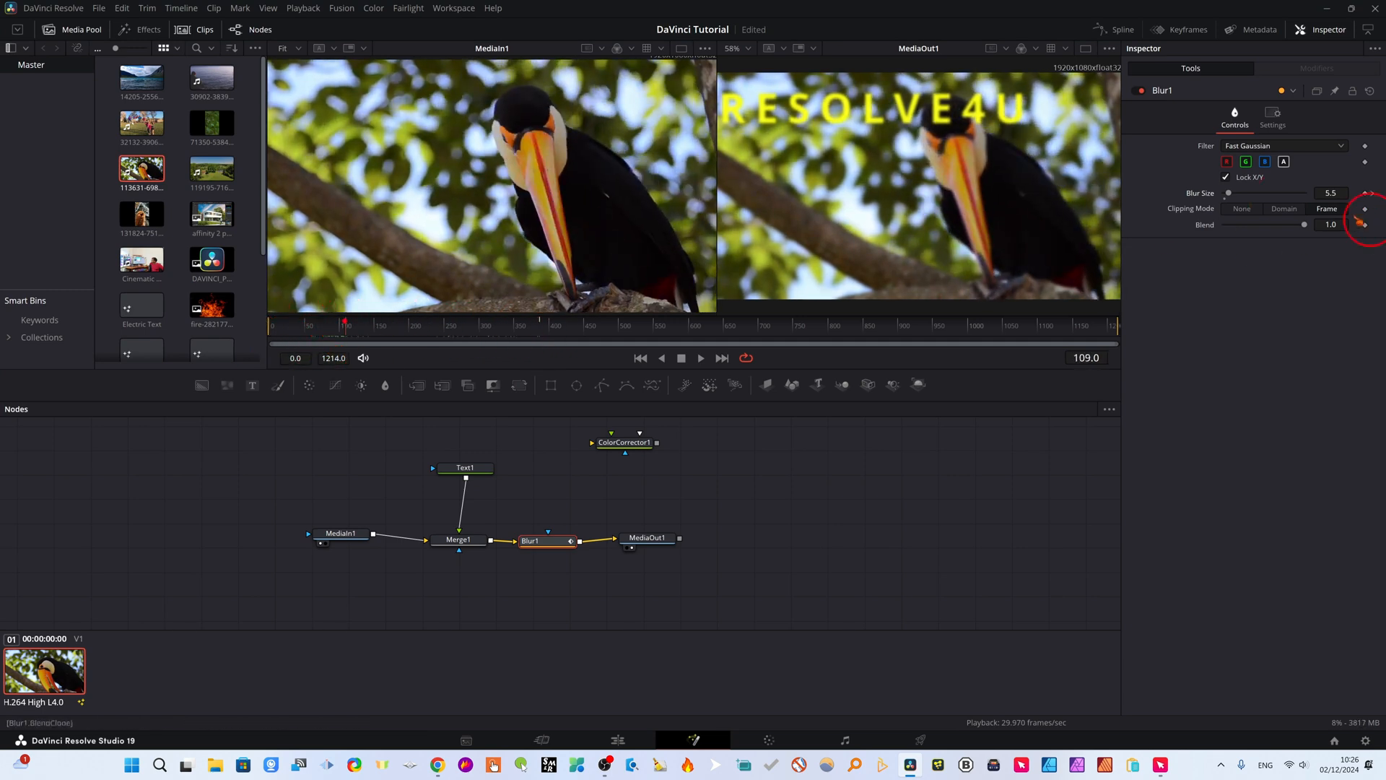
{"action": "left_click_drag", "start_coordinate": [1229, 193], "coordinate": [1220, 193]}
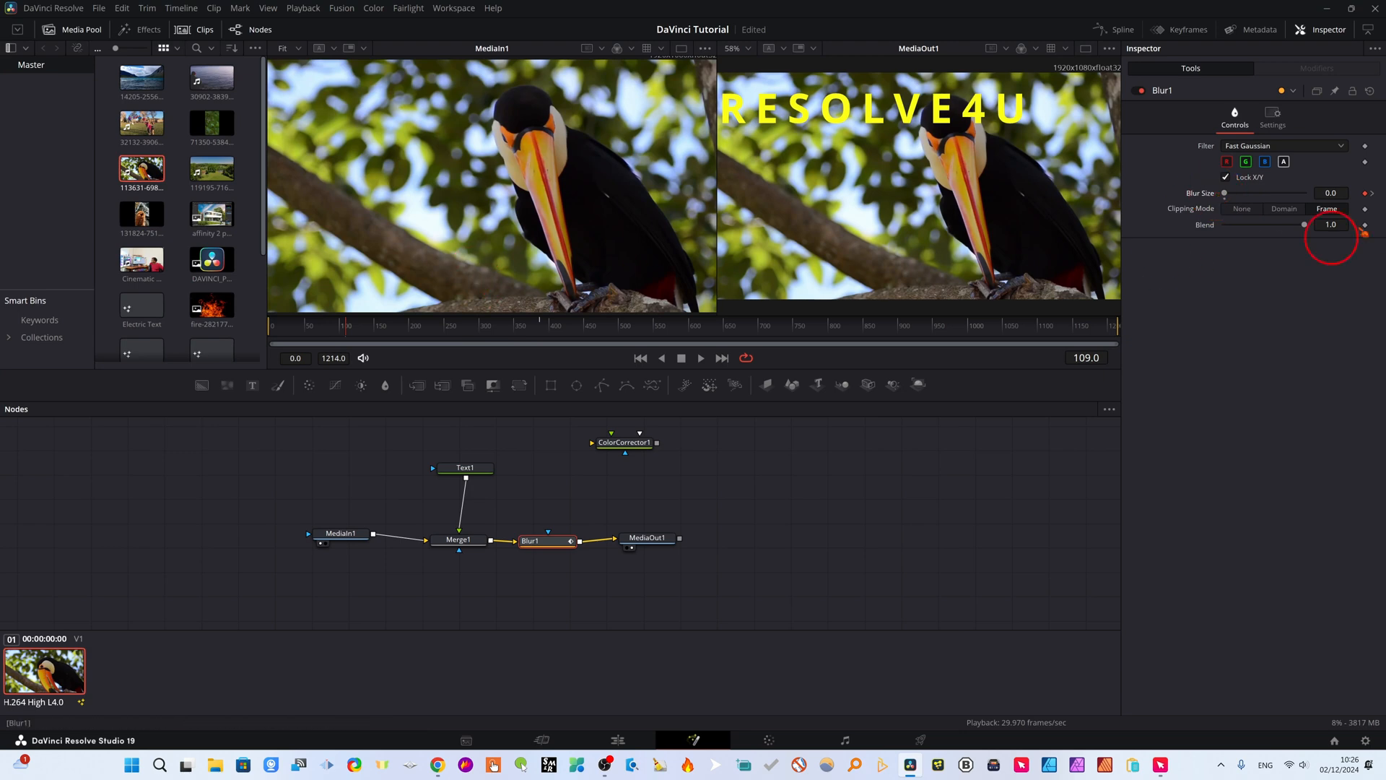
Keyframe Blur1's blur size at 11.8 on frame 299 and at 0.0 on frame 423
{"action": "left_click_drag", "start_coordinate": [339, 318], "coordinate": [480, 338]}
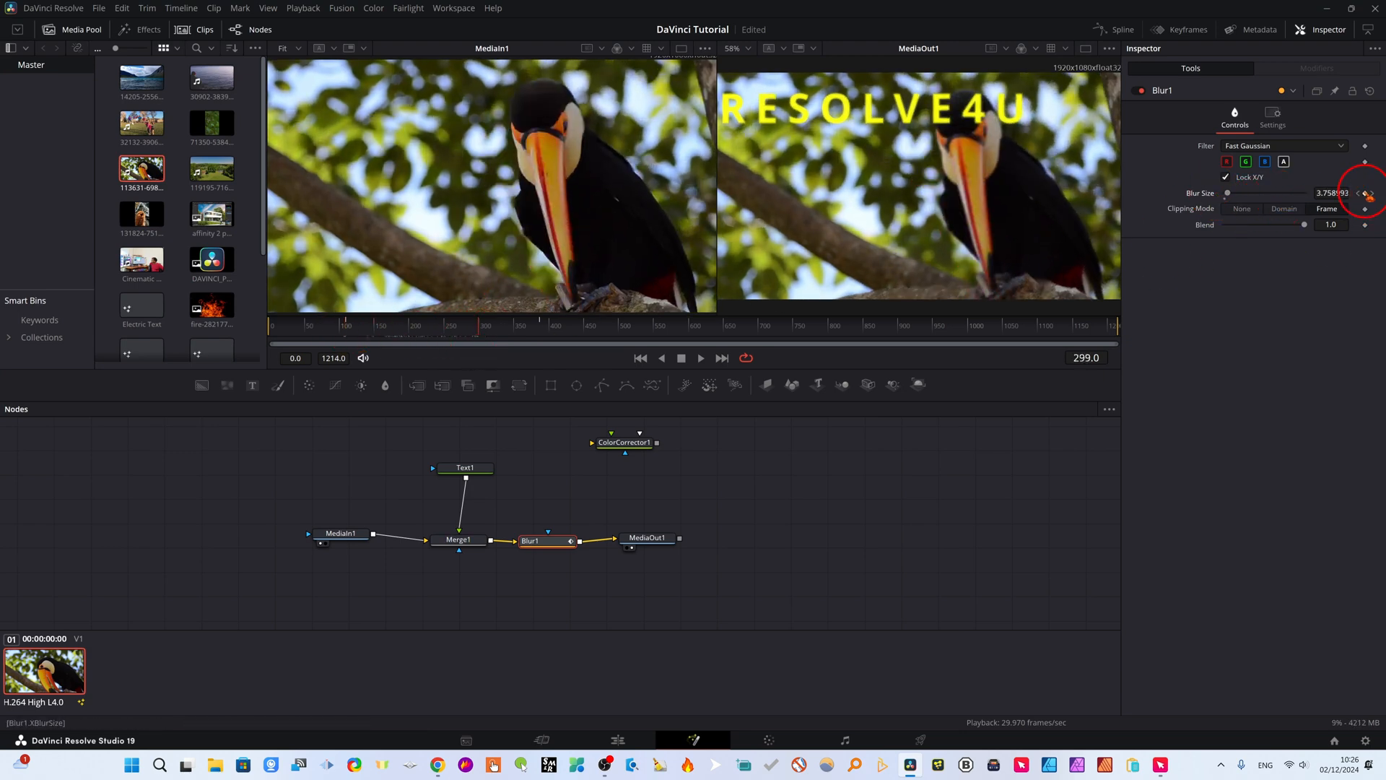
{"action": "left_click_drag", "start_coordinate": [1229, 193], "coordinate": [1239, 193]}
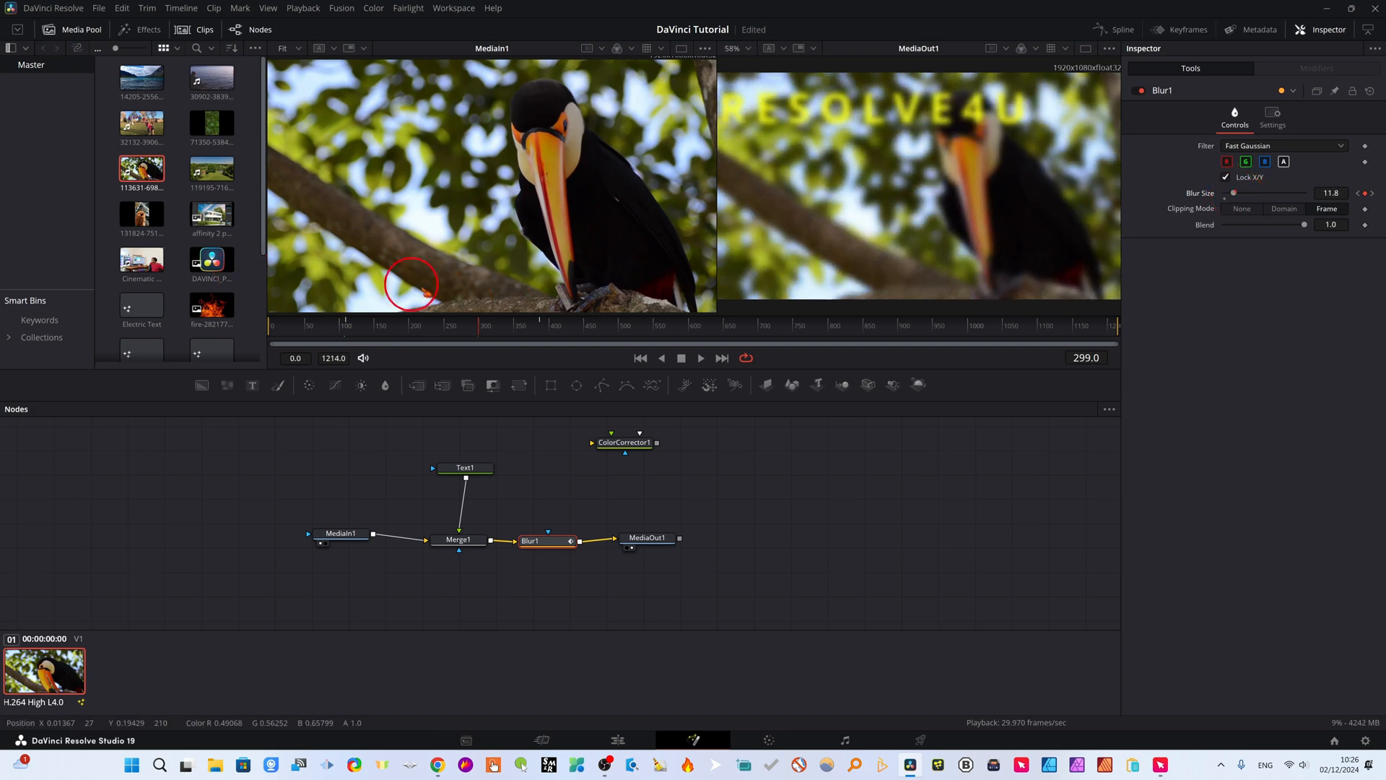
{"action": "left_click_drag", "start_coordinate": [479, 329], "coordinate": [564, 329]}
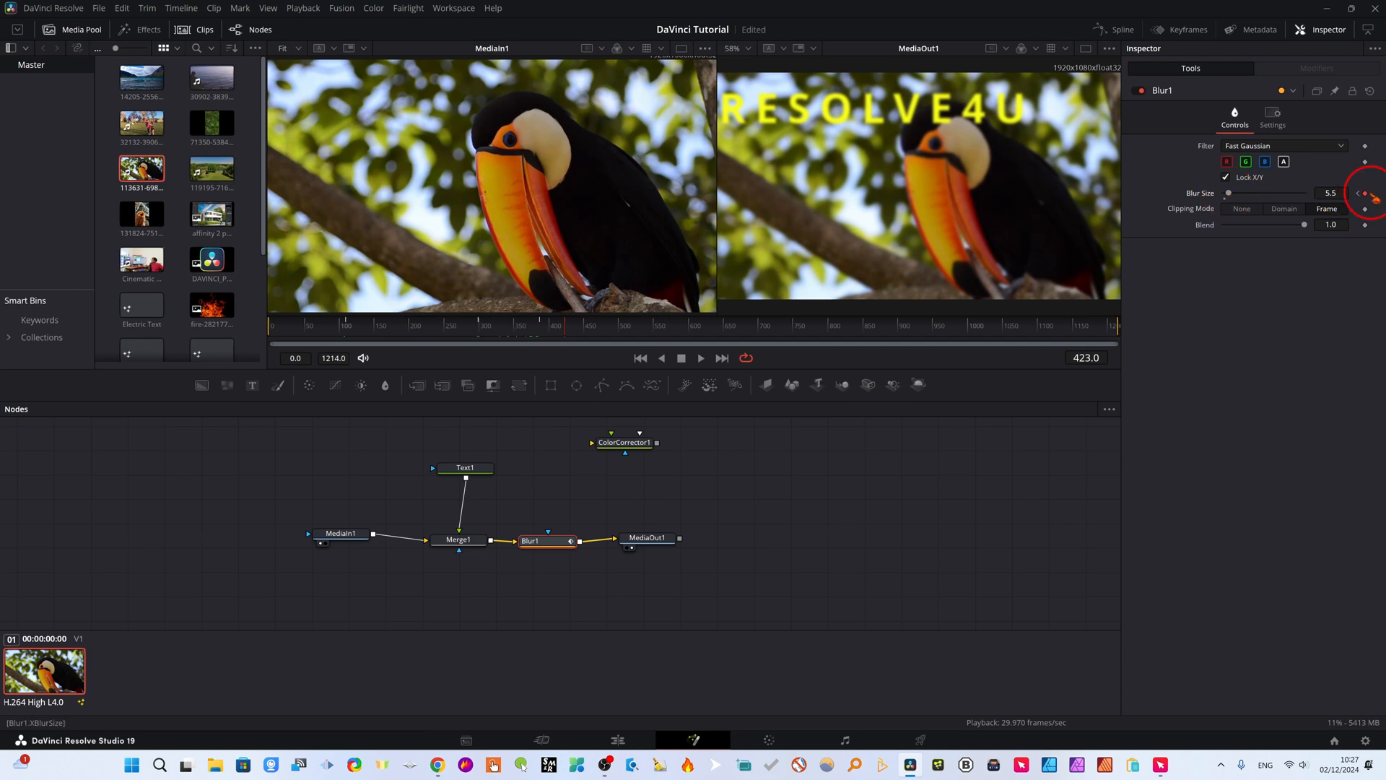
{"action": "left_click_drag", "start_coordinate": [1230, 193], "coordinate": [1225, 194]}
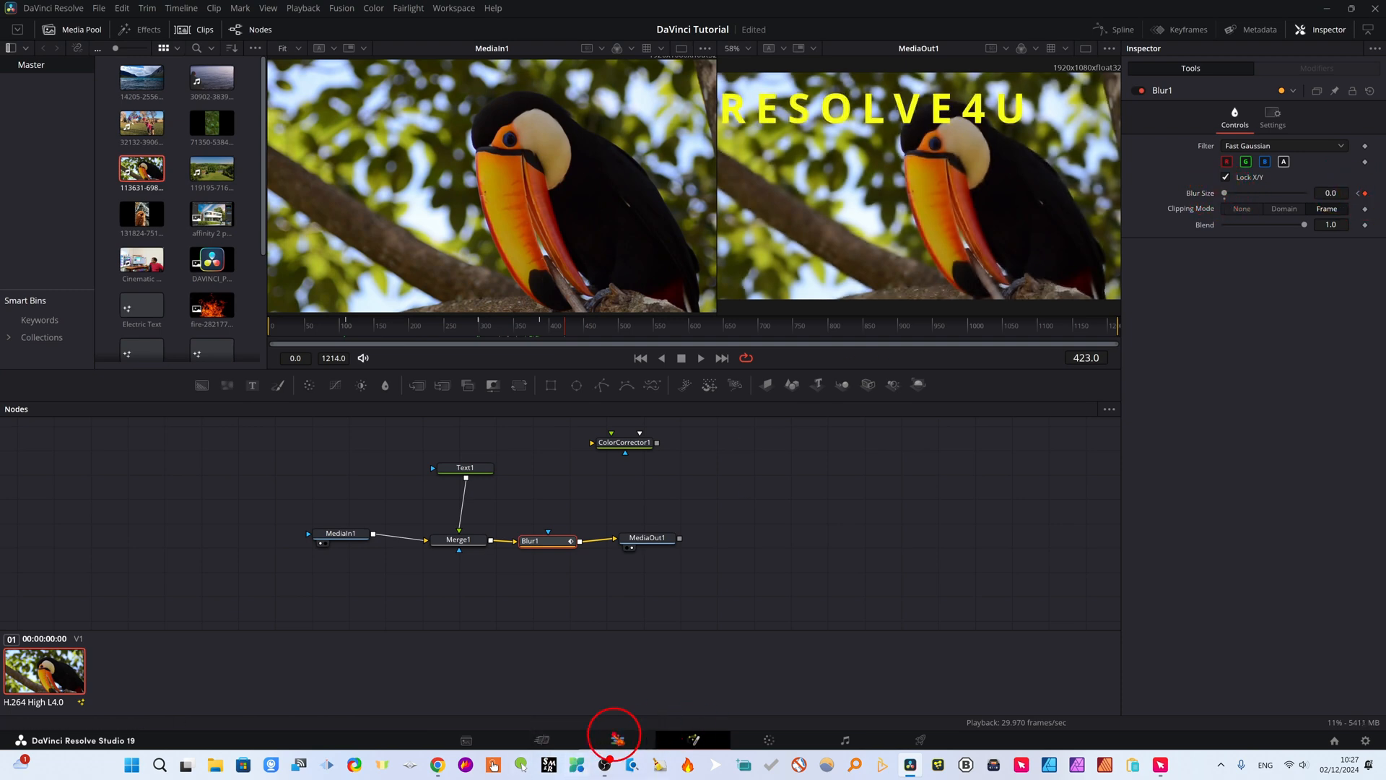
Play the clip on the Edit page from the timeline's start to check the animated blur, stopping at 01:00:17:10
{"action": "left_click", "coordinate": [617, 739]}
{"action": "left_click_drag", "start_coordinate": [1033, 454], "coordinate": [632, 443]}
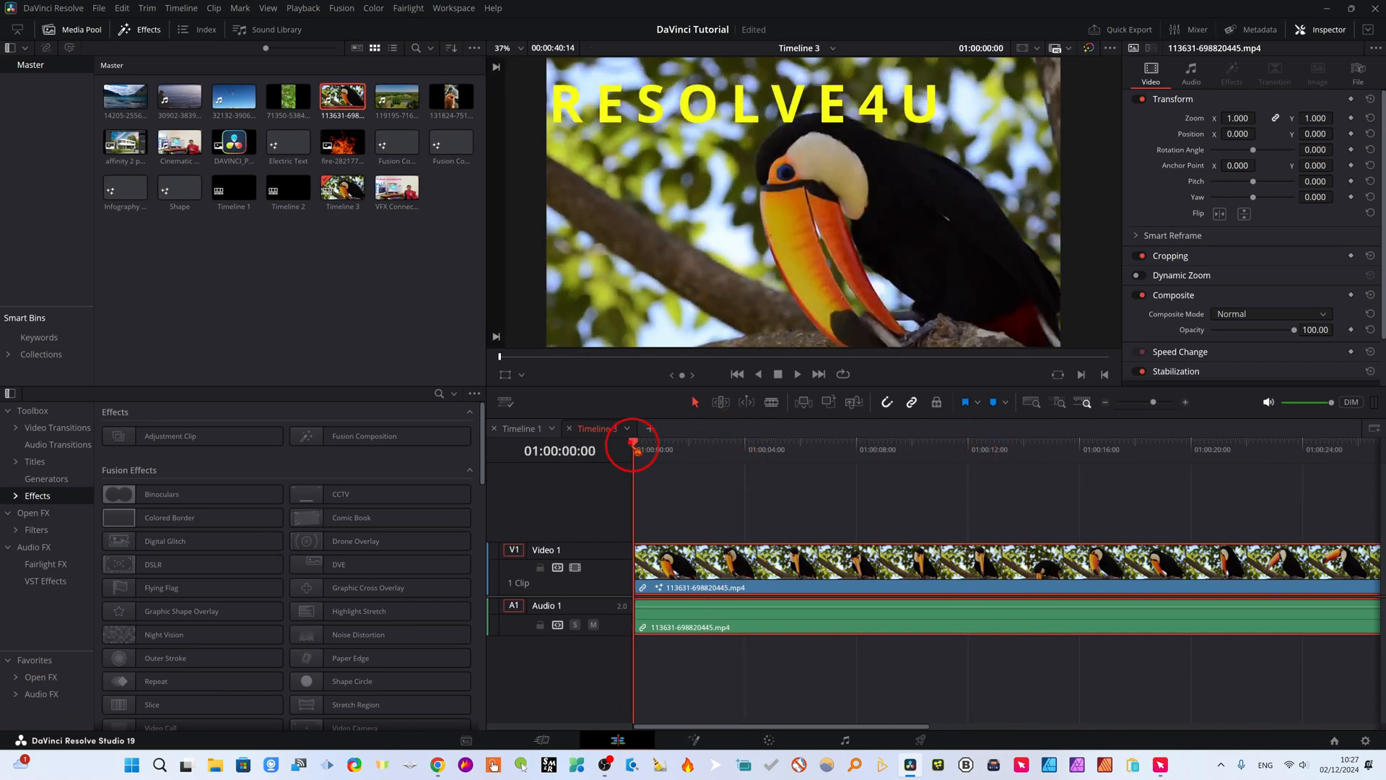
{"action": "key", "text": "space"}
{"action": "left_click", "coordinate": [776, 453]}
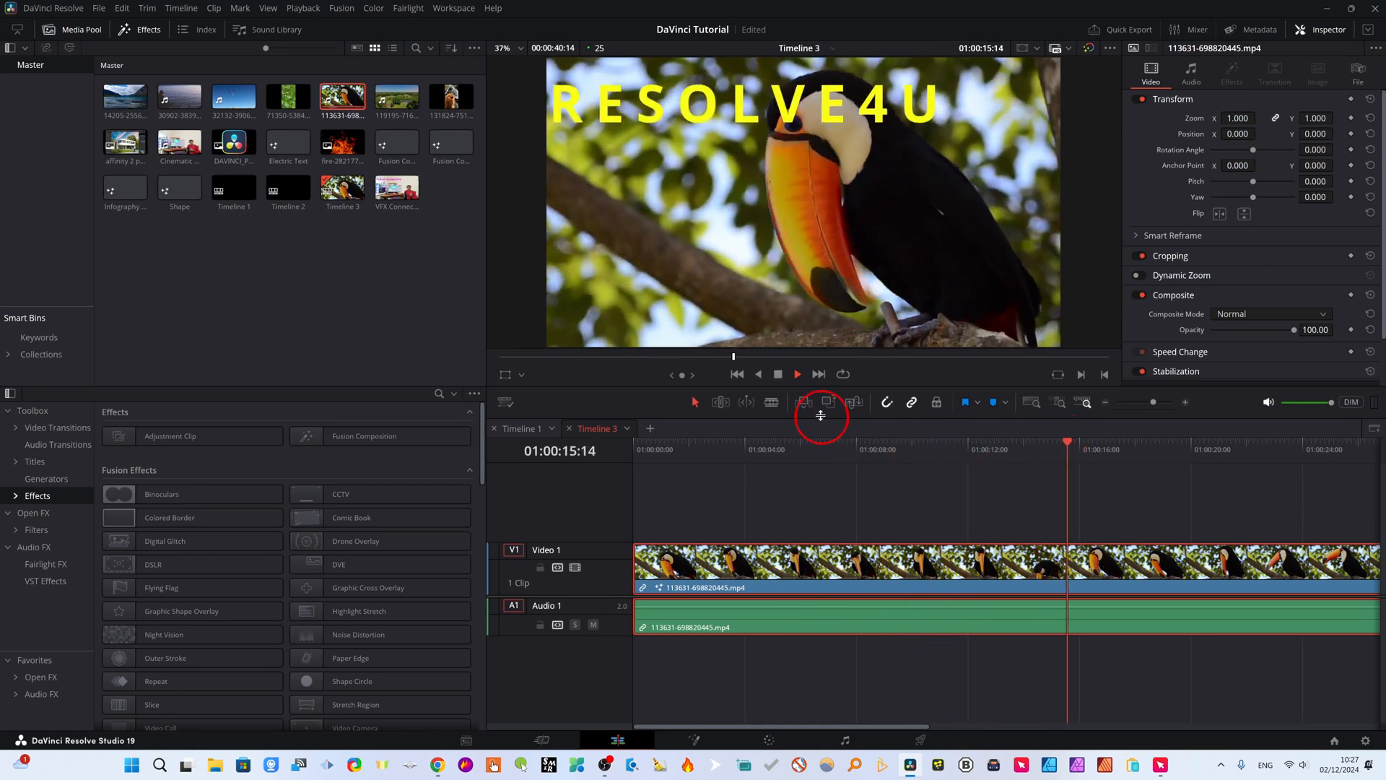
{"action": "left_click", "coordinate": [780, 374]}
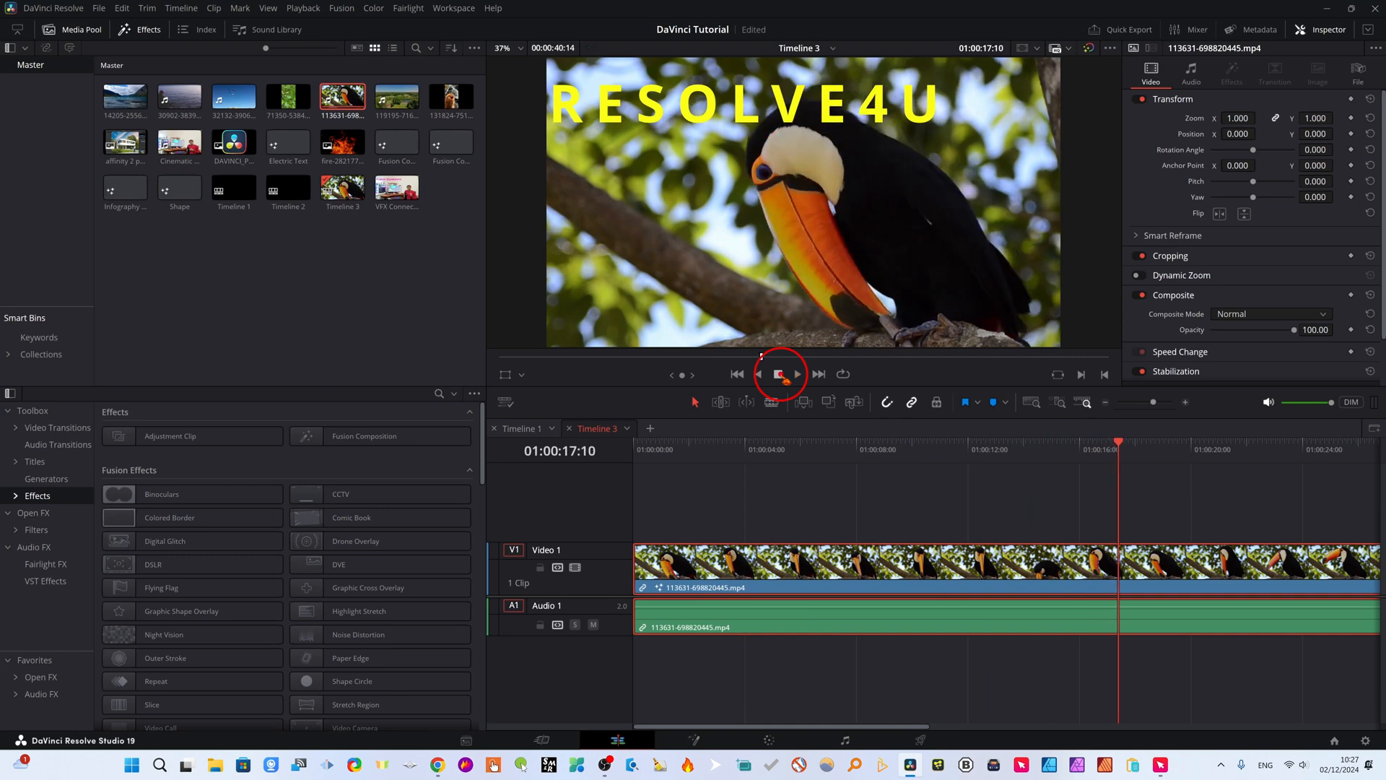
Back on the Fusion page, adjust the node layout and set Merge1's size to 0.94
{"action": "left_click", "coordinate": [694, 739]}
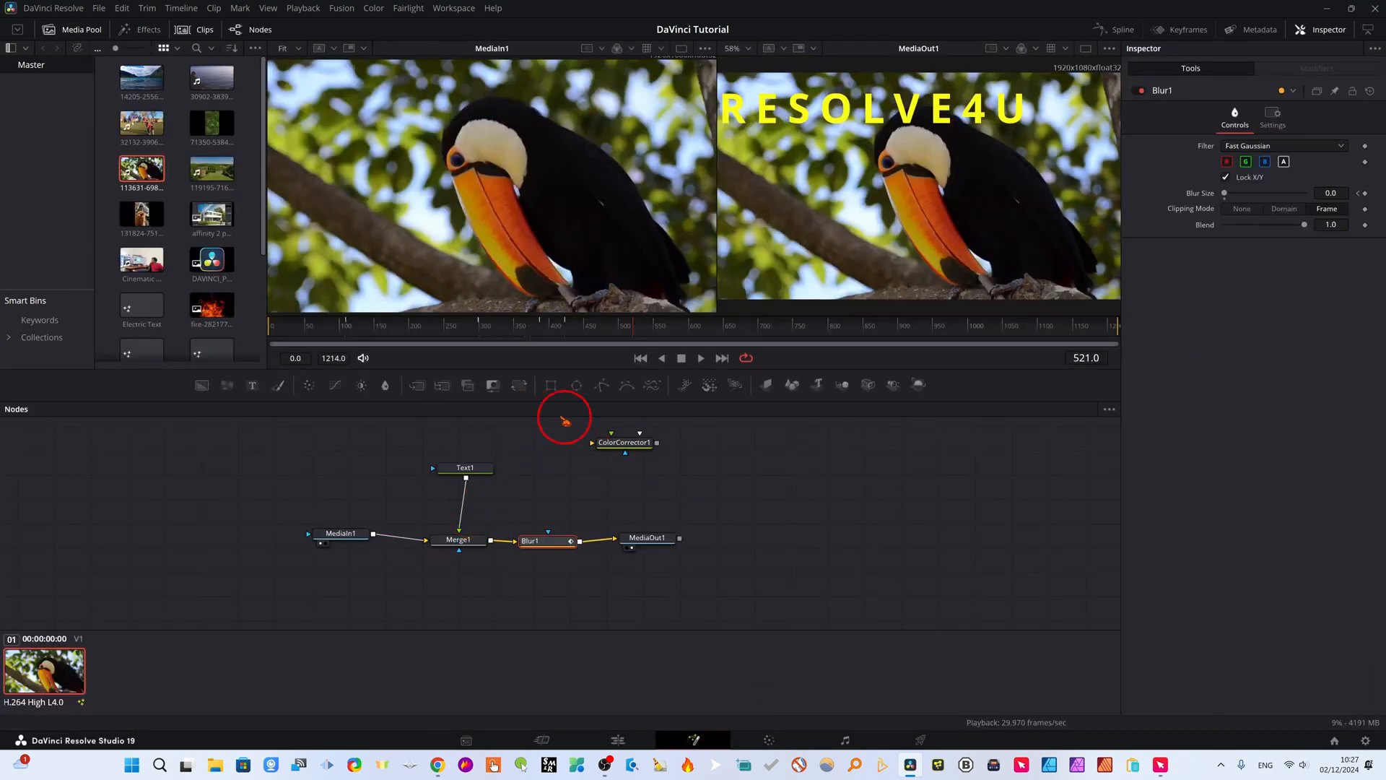
{"action": "left_click_drag", "start_coordinate": [415, 462], "coordinate": [711, 527]}
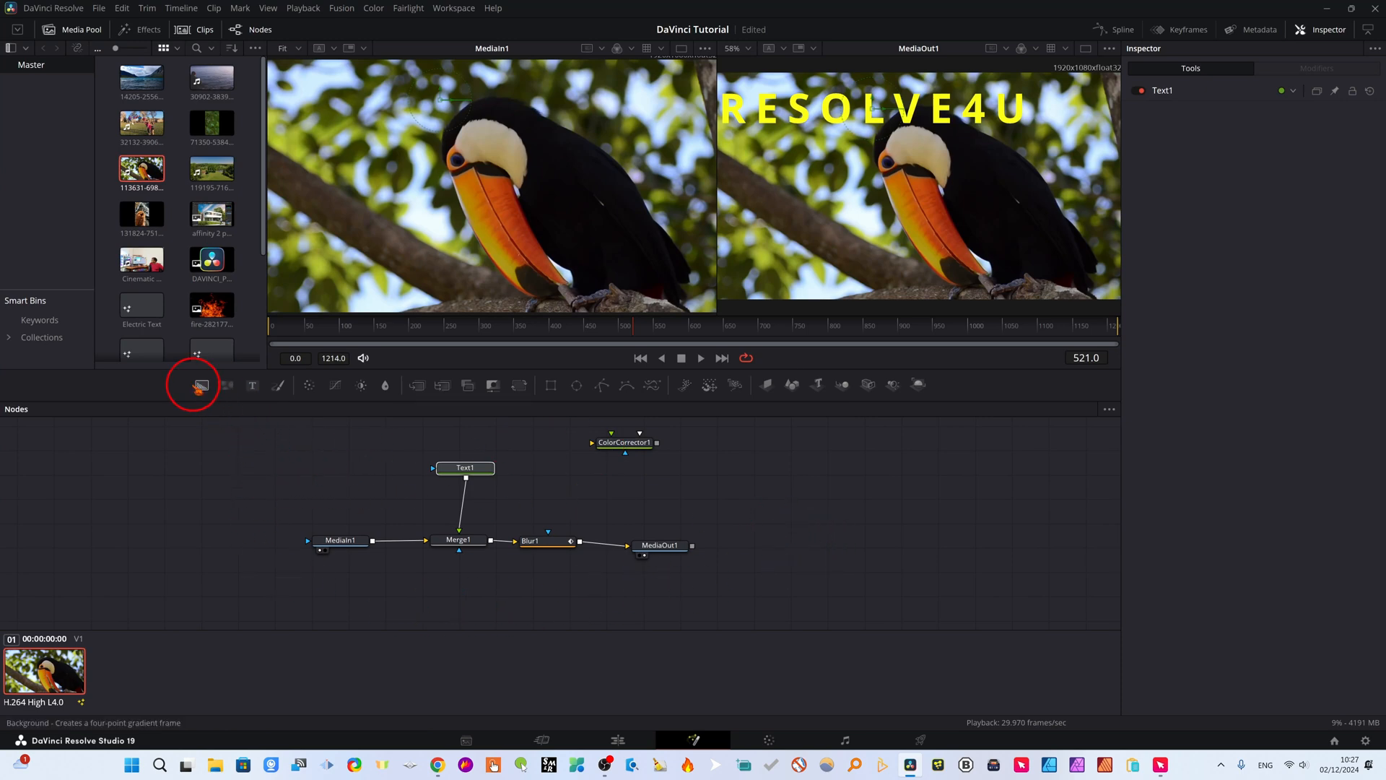
{"action": "left_click_drag", "start_coordinate": [467, 471], "coordinate": [462, 473]}
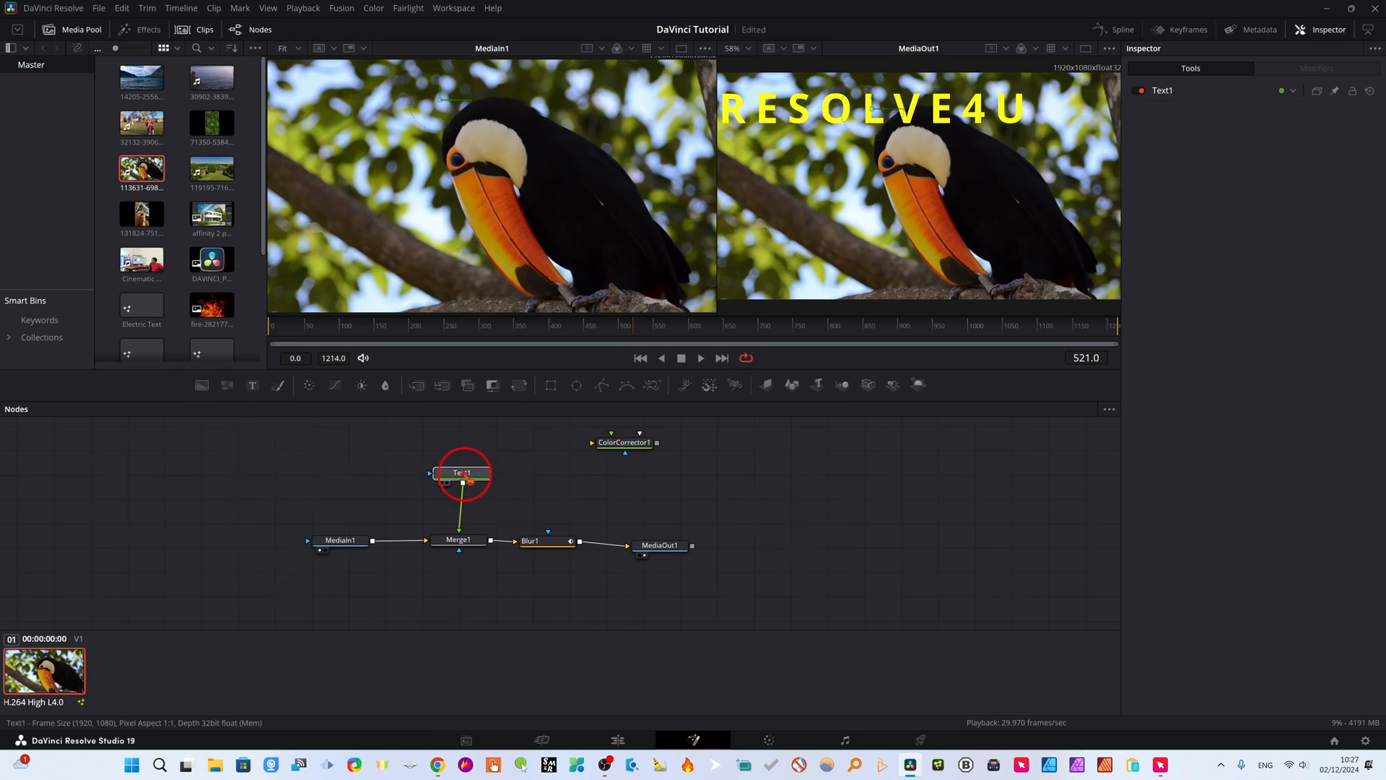
{"action": "left_click", "coordinate": [458, 541]}
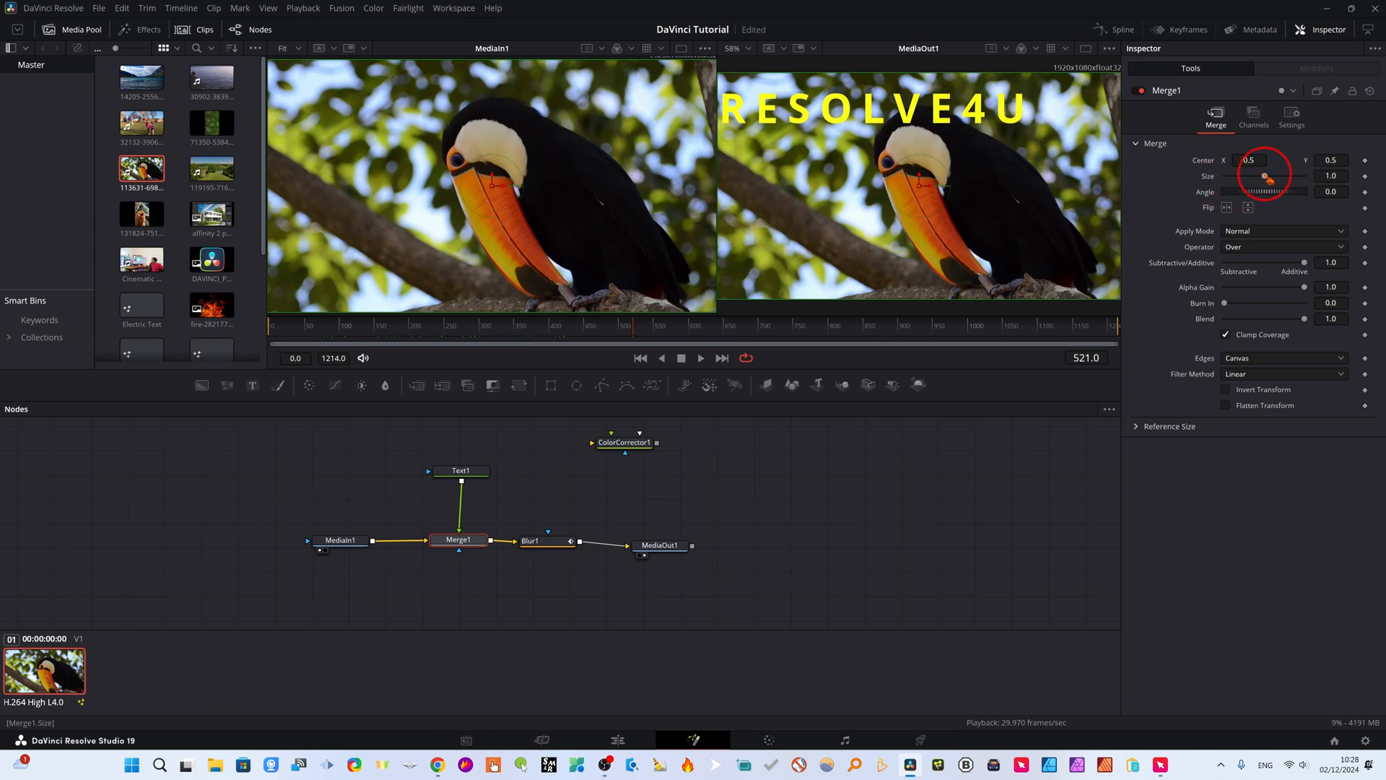
{"action": "left_click_drag", "start_coordinate": [1268, 180], "coordinate": [1262, 176]}
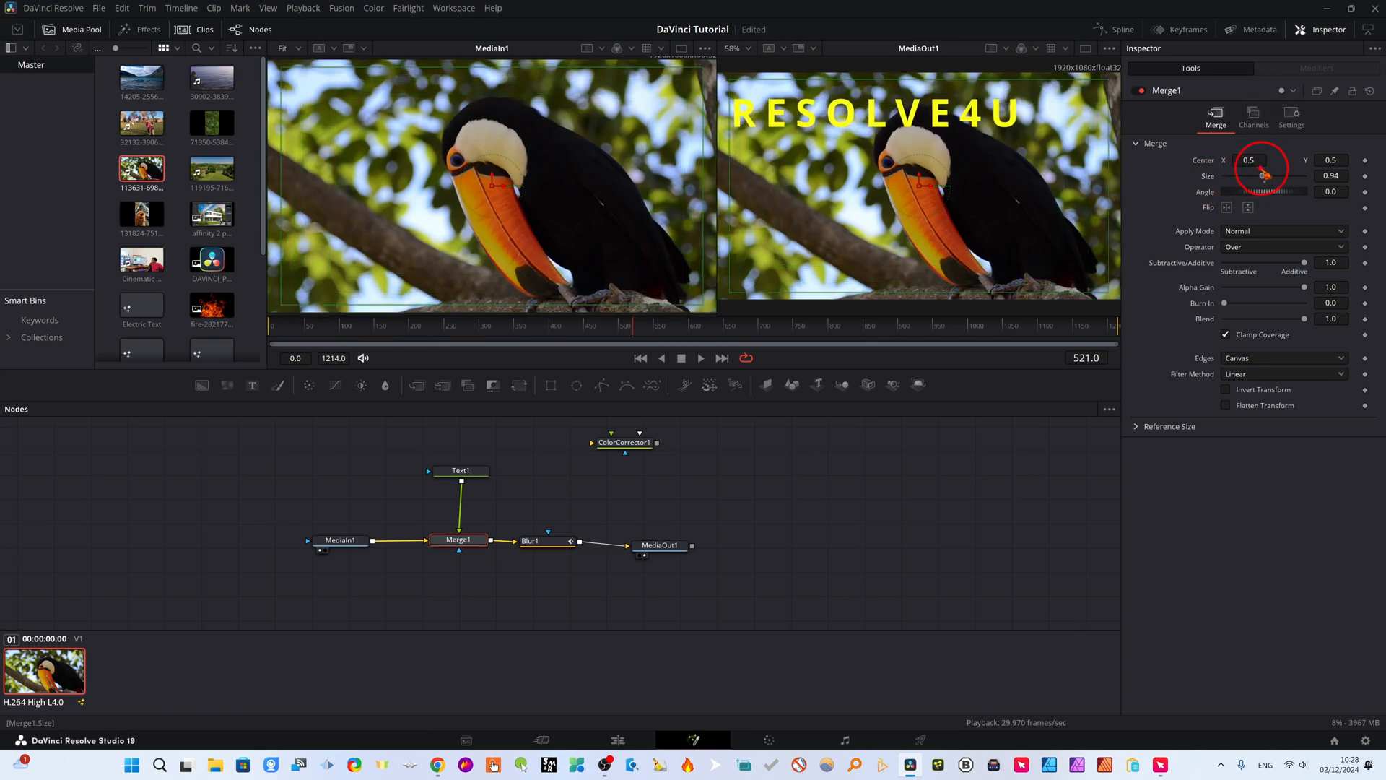
Try the Multiply apply mode on Merge1 and restore it to Normal
{"action": "left_click", "coordinate": [1312, 237]}
{"action": "left_click", "coordinate": [1250, 306]}
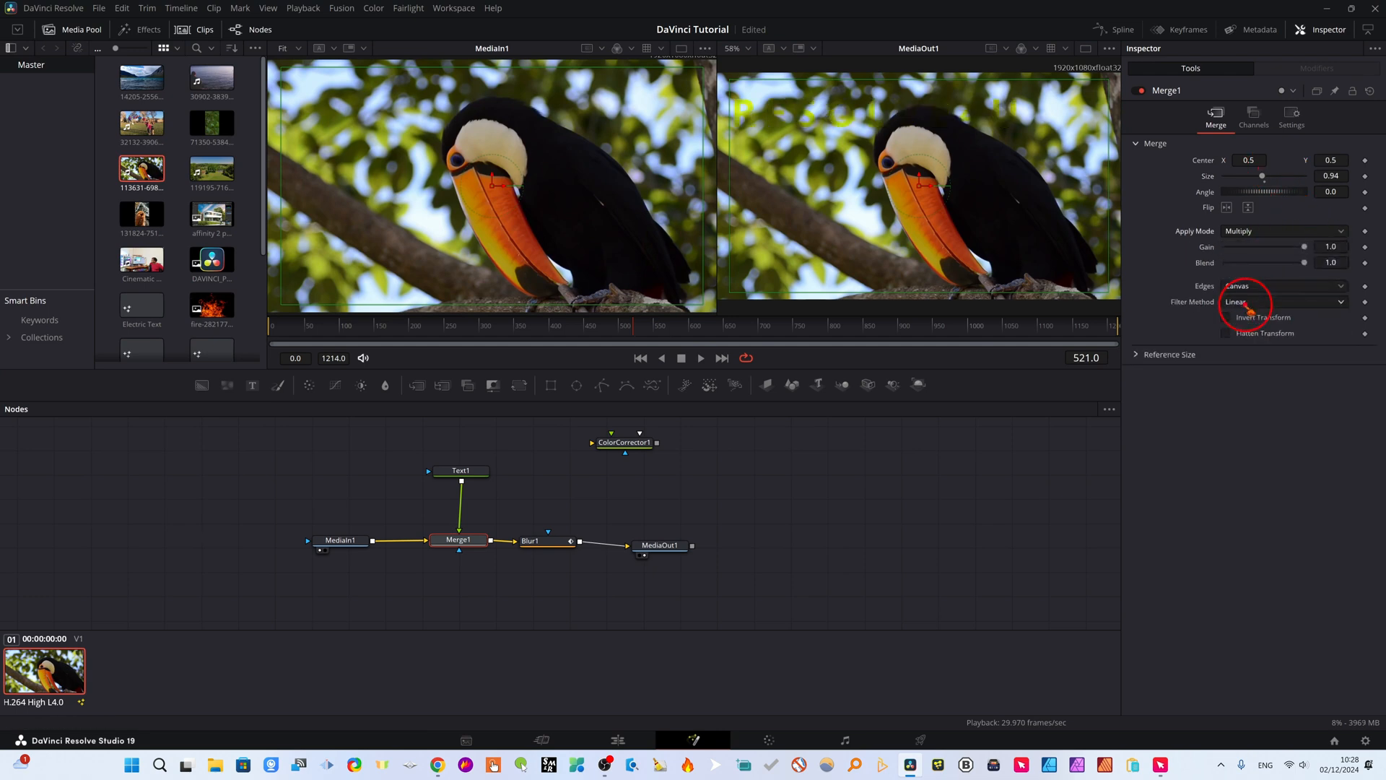
{"action": "left_click", "coordinate": [1331, 301]}
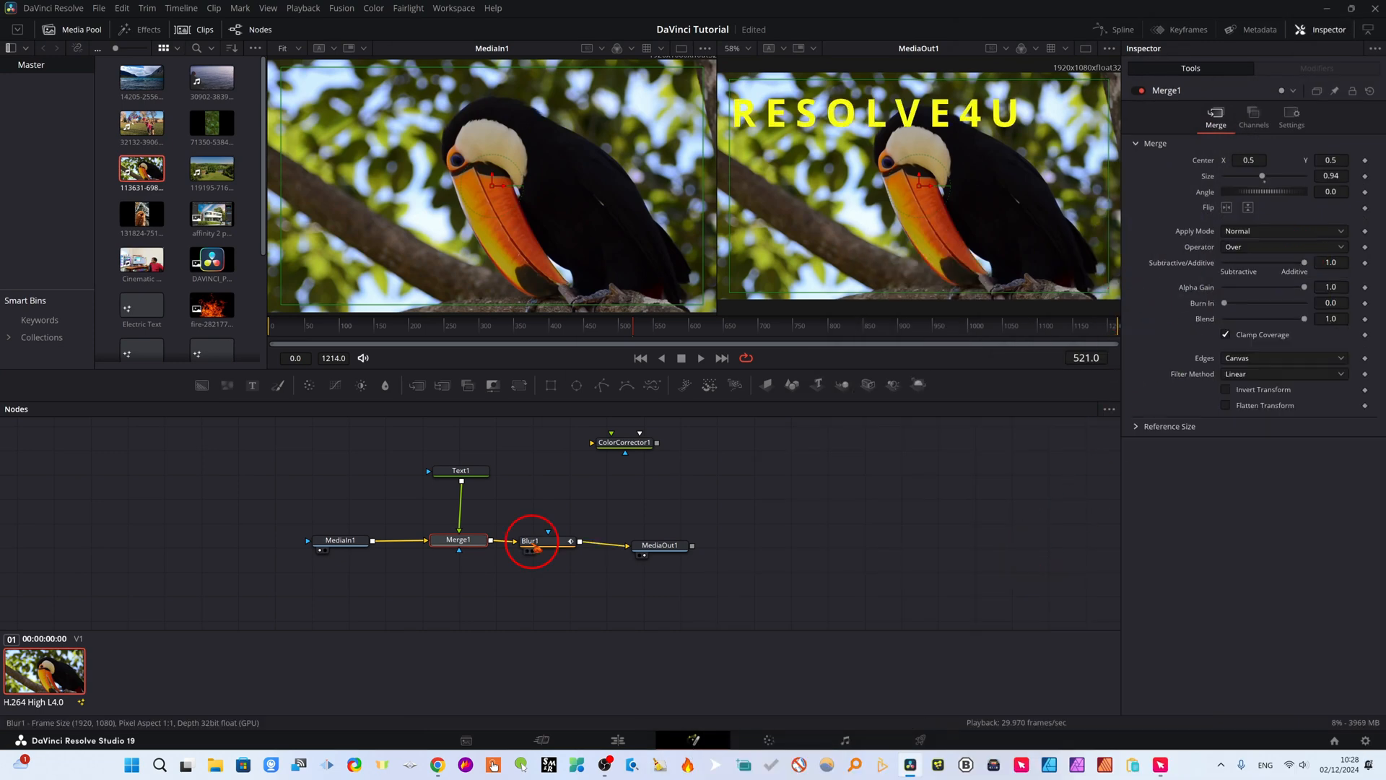
Reposition the Blur1, MediaOut1, MediaIn1 and Text1 nodes around Merge1, keeping their connections
{"action": "left_click_drag", "start_coordinate": [533, 547], "coordinate": [549, 540]}
{"action": "left_click_drag", "start_coordinate": [667, 548], "coordinate": [672, 539]}
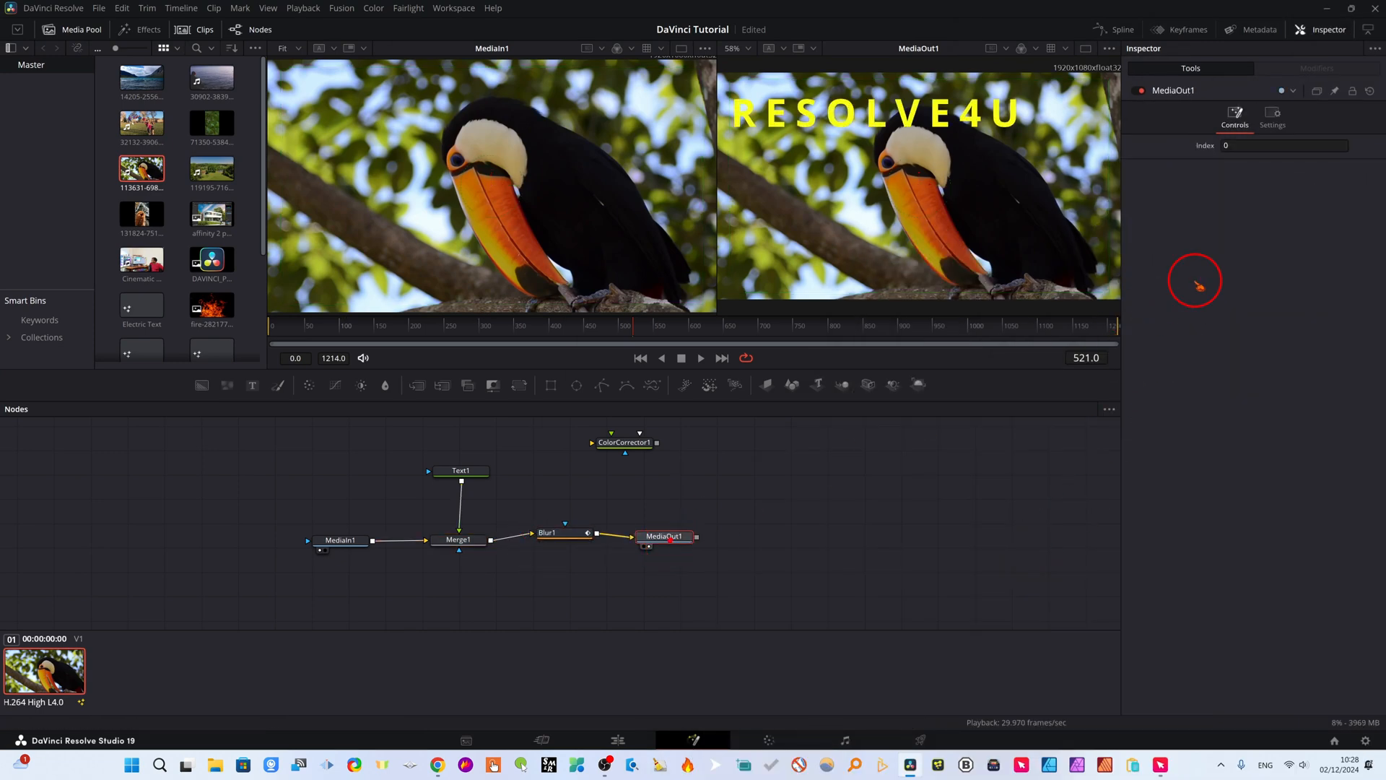
{"action": "left_click_drag", "start_coordinate": [340, 538], "coordinate": [332, 540]}
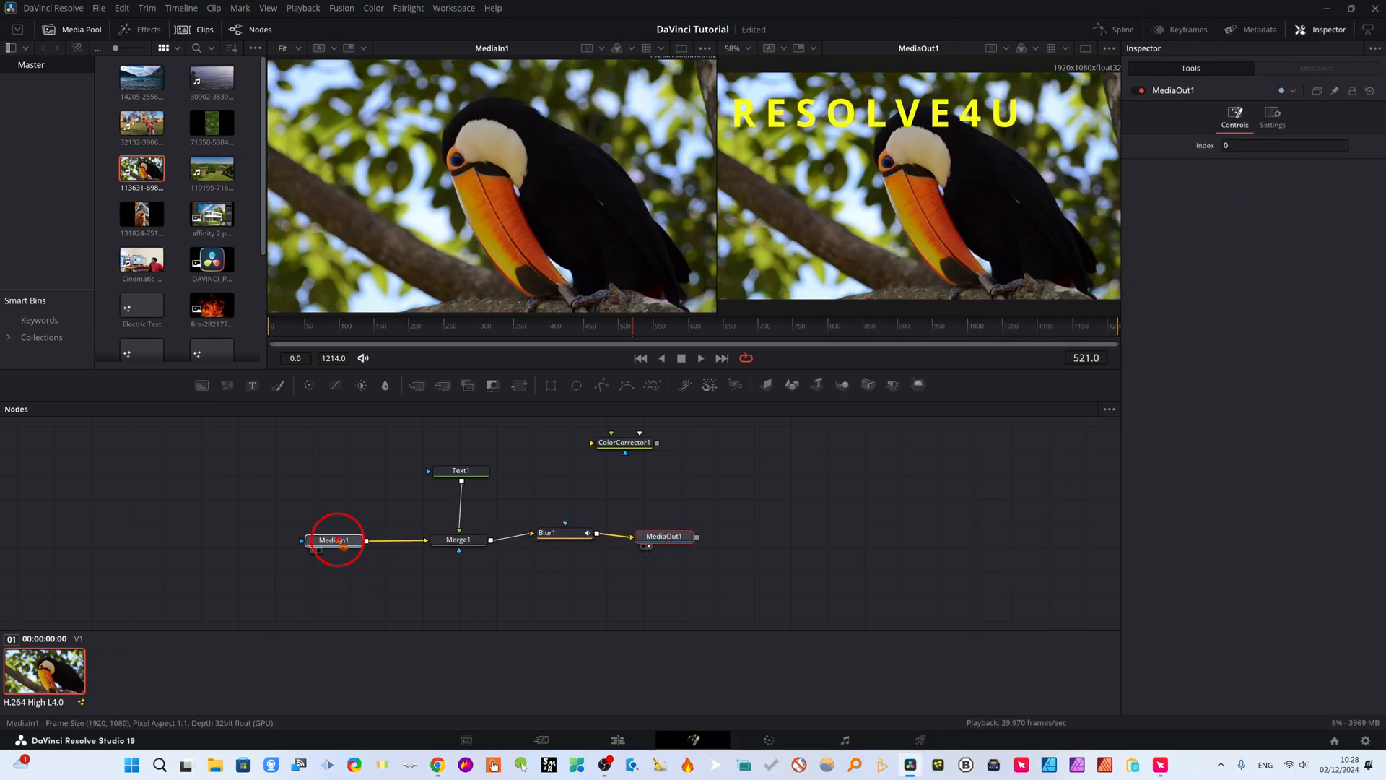
{"action": "left_click_drag", "start_coordinate": [547, 533], "coordinate": [548, 540]}
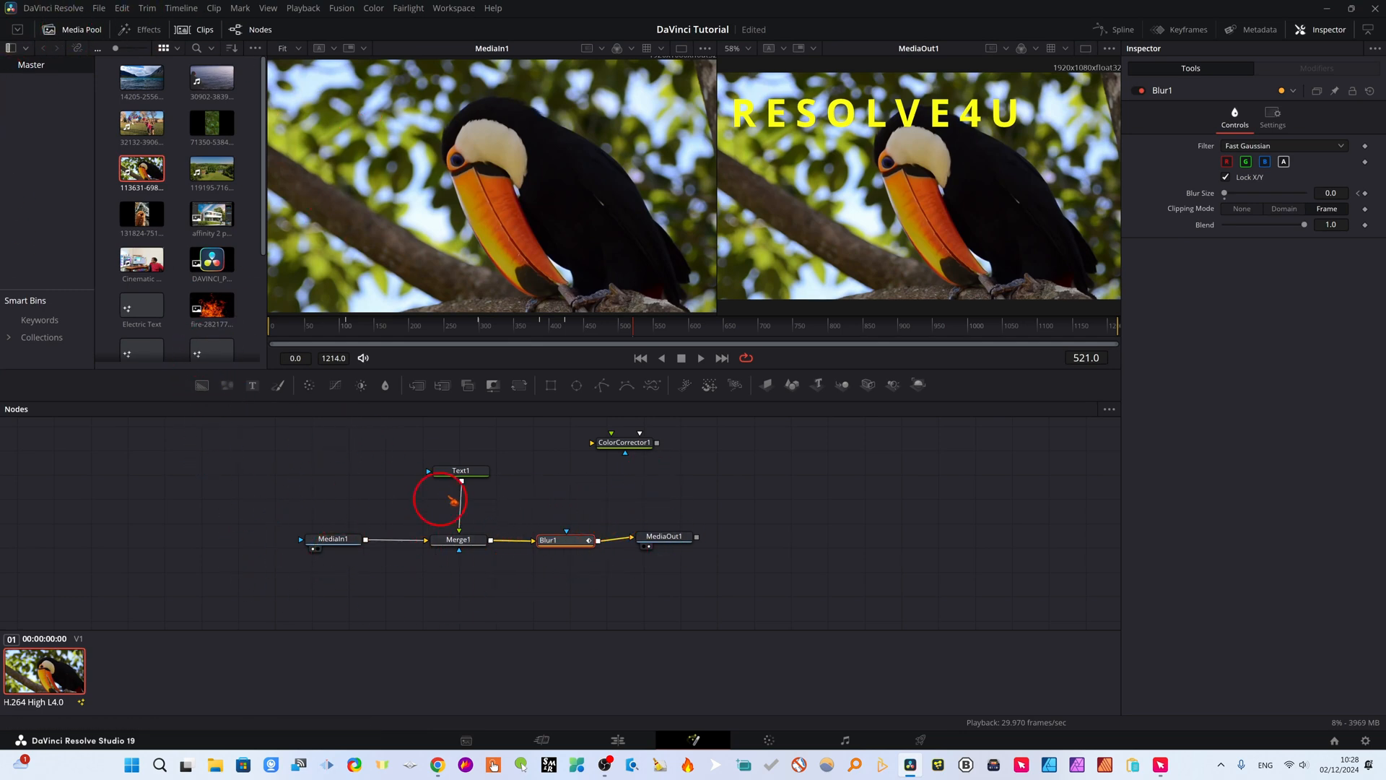
{"action": "left_click_drag", "start_coordinate": [319, 547], "coordinate": [322, 537]}
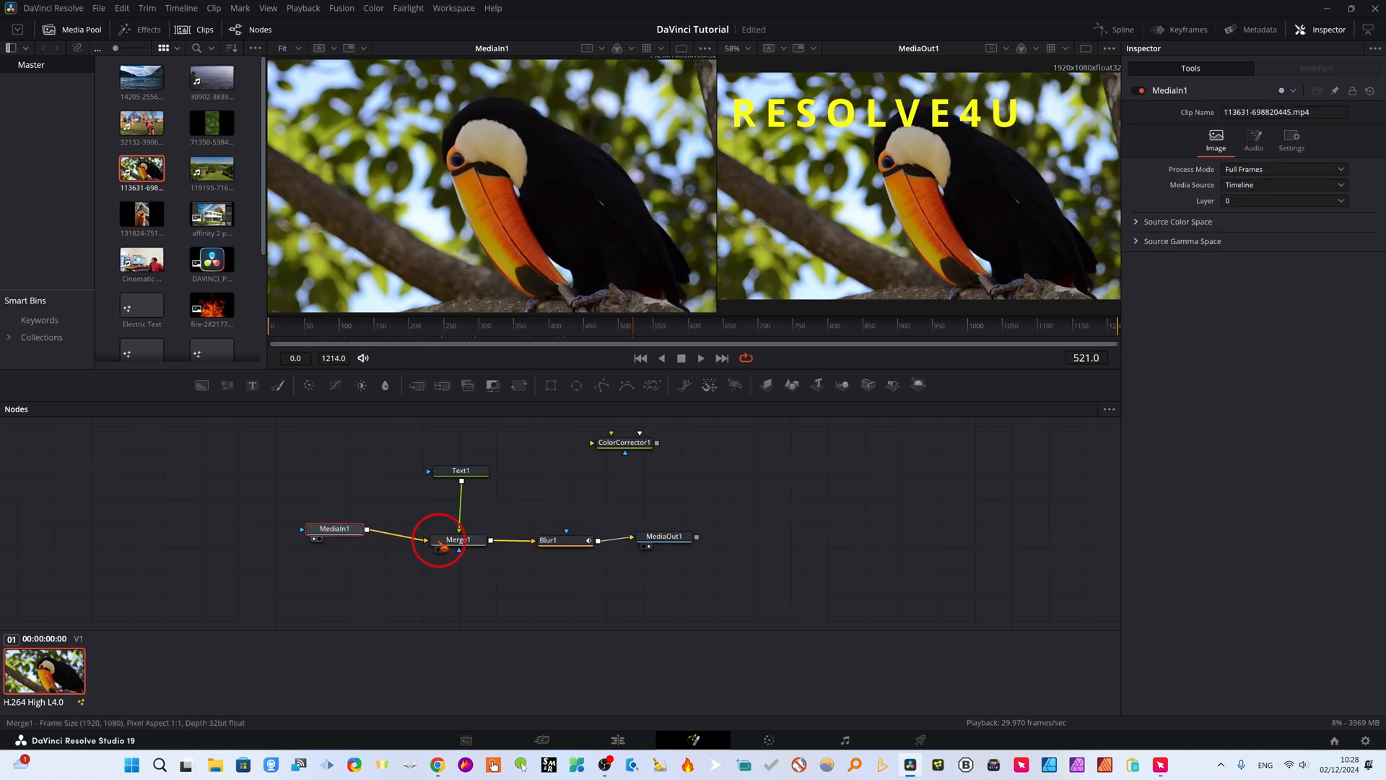
{"action": "left_click_drag", "start_coordinate": [463, 473], "coordinate": [459, 476]}
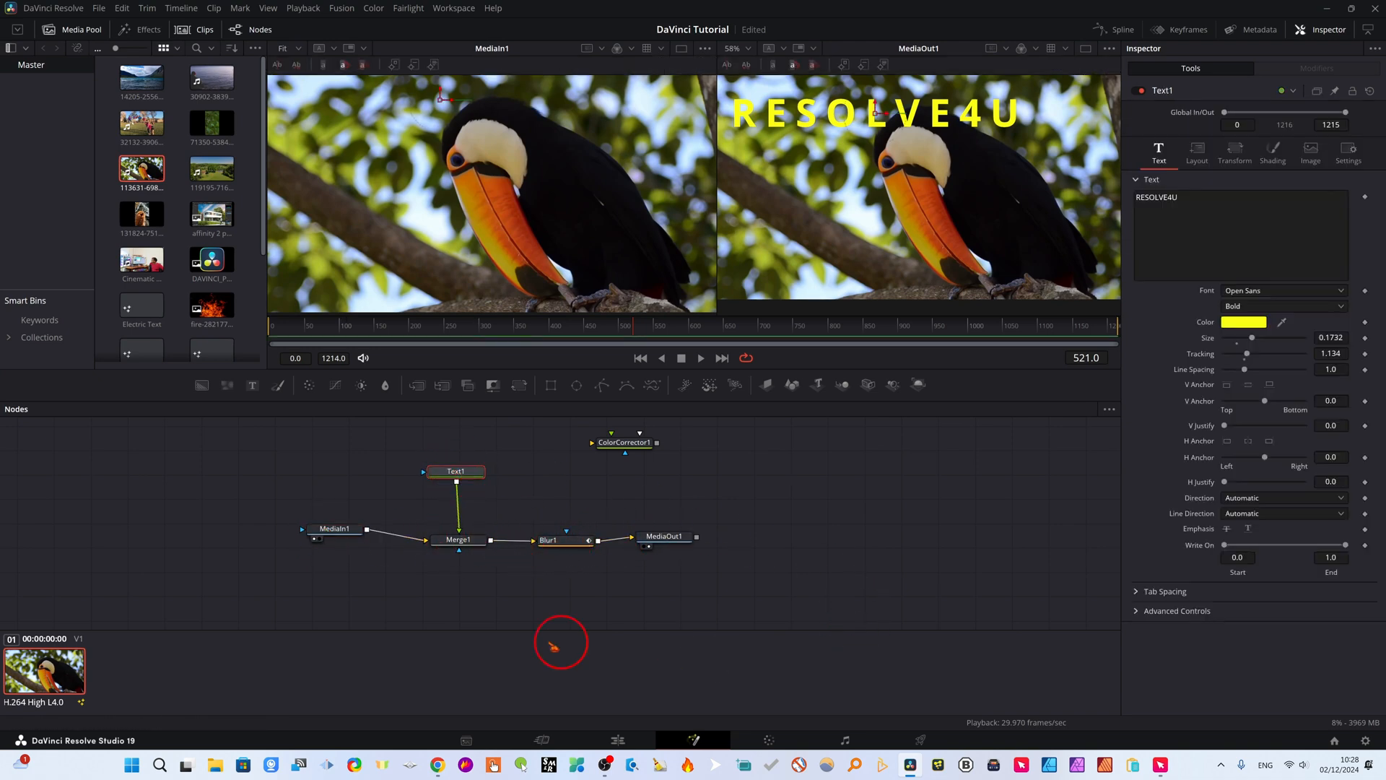
On the Edit page, create a new Fusion composition named "trial class 1" with a 00:00:05:00 duration and 25 fps frame rate
{"action": "left_click", "coordinate": [618, 738]}
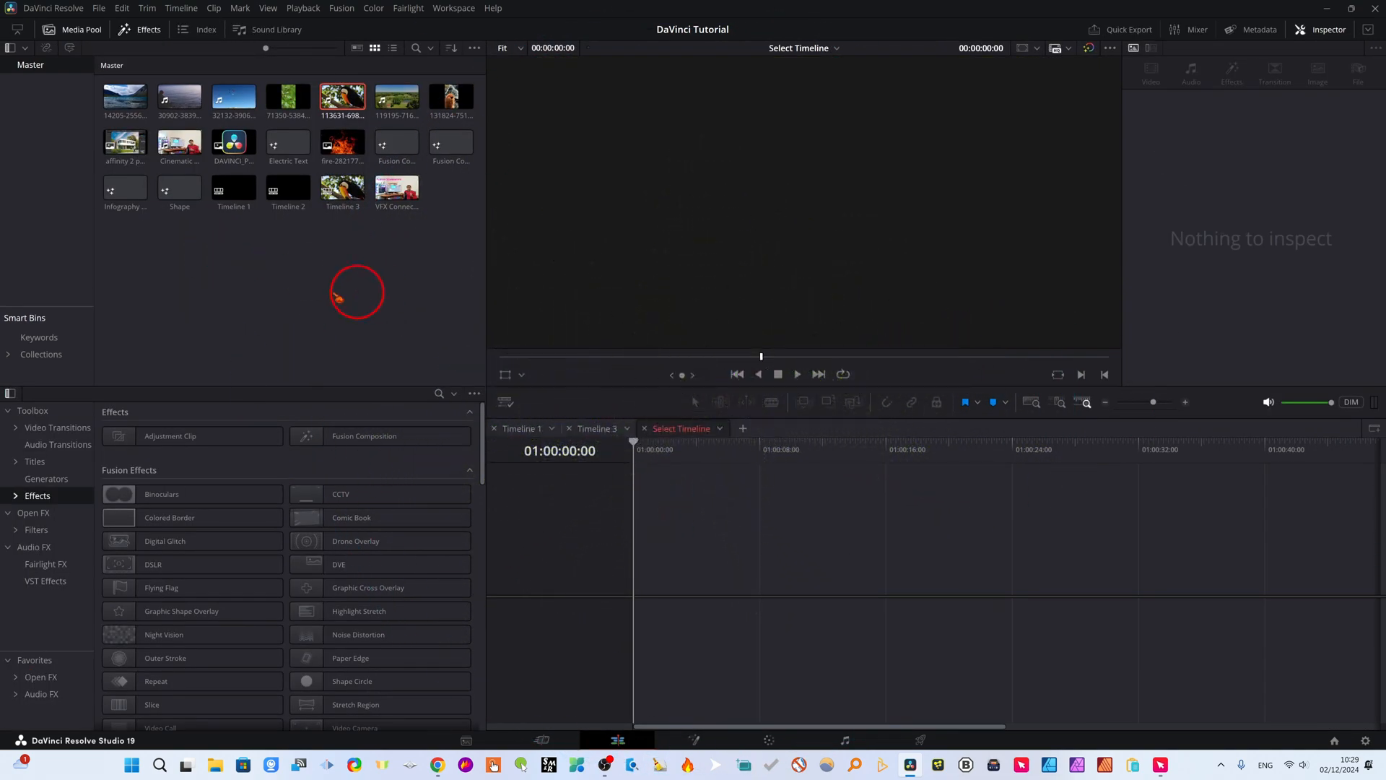
{"action": "right_click", "coordinate": [233, 273]}
{"action": "left_click", "coordinate": [199, 275]}
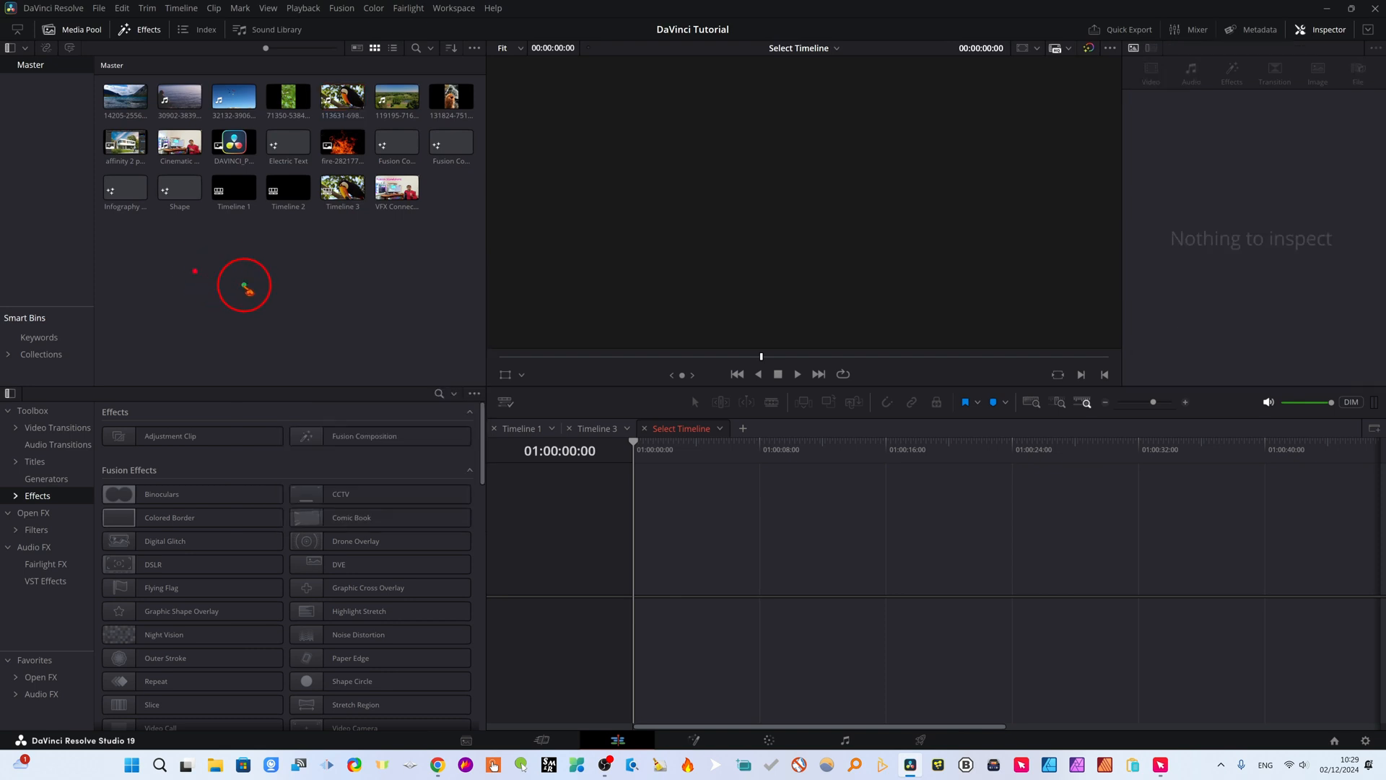
{"action": "right_click", "coordinate": [245, 286]}
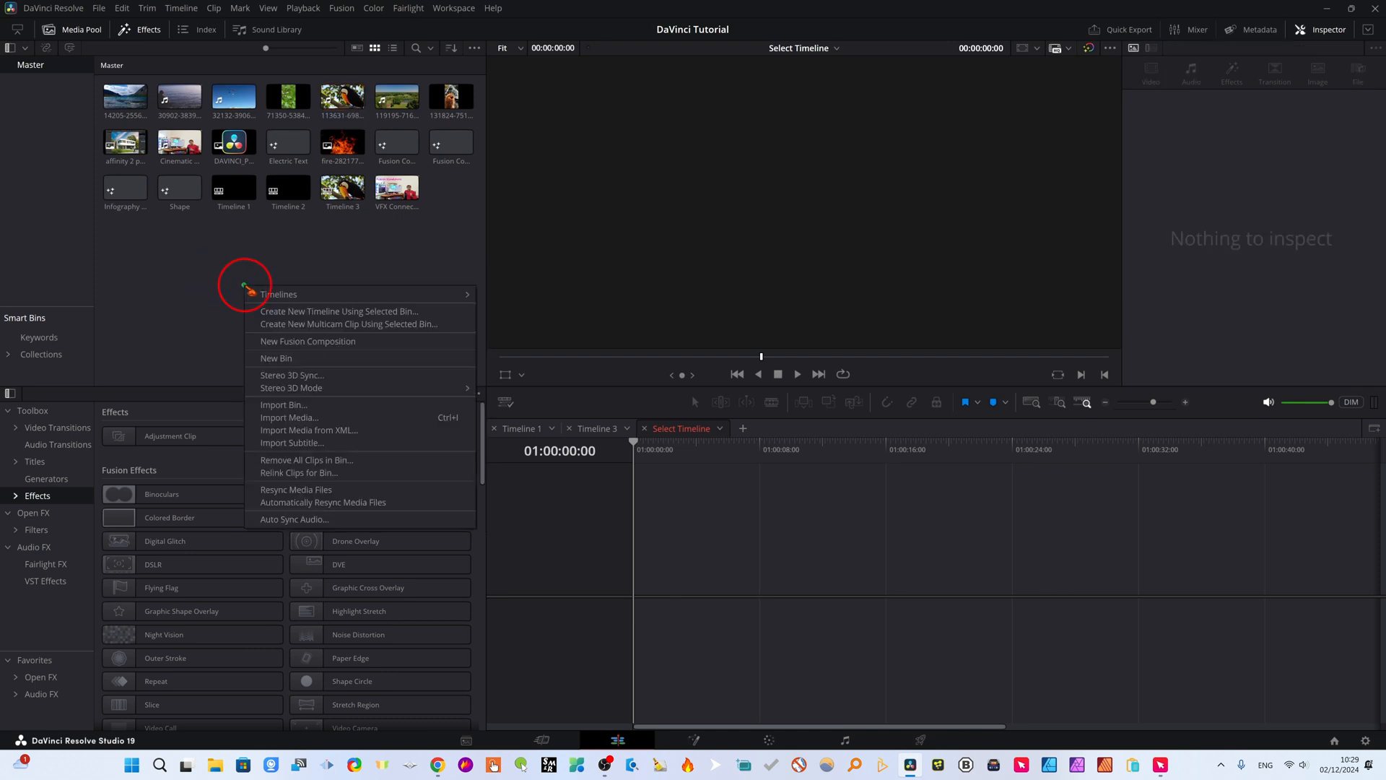
{"action": "left_click", "coordinate": [309, 342]}
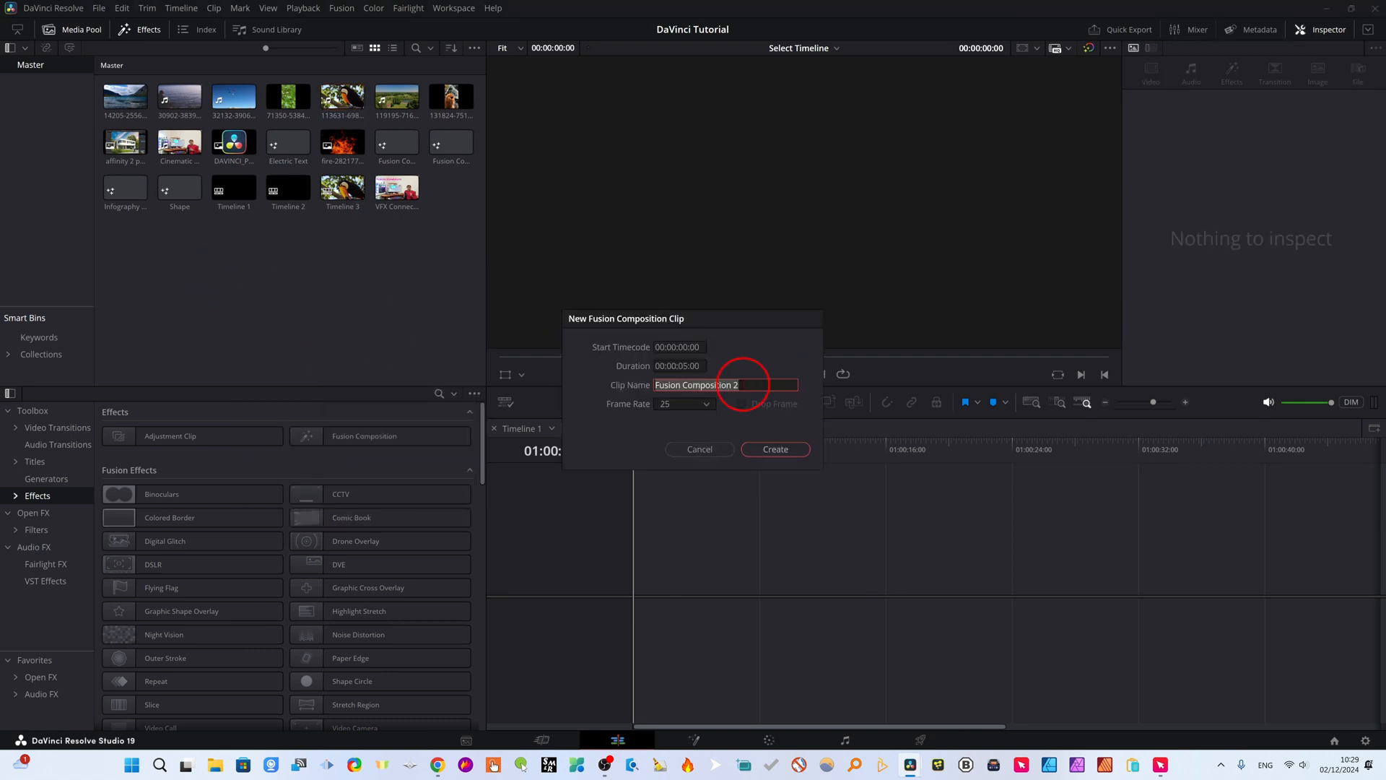
{"action": "key", "text": "BackSpace"}
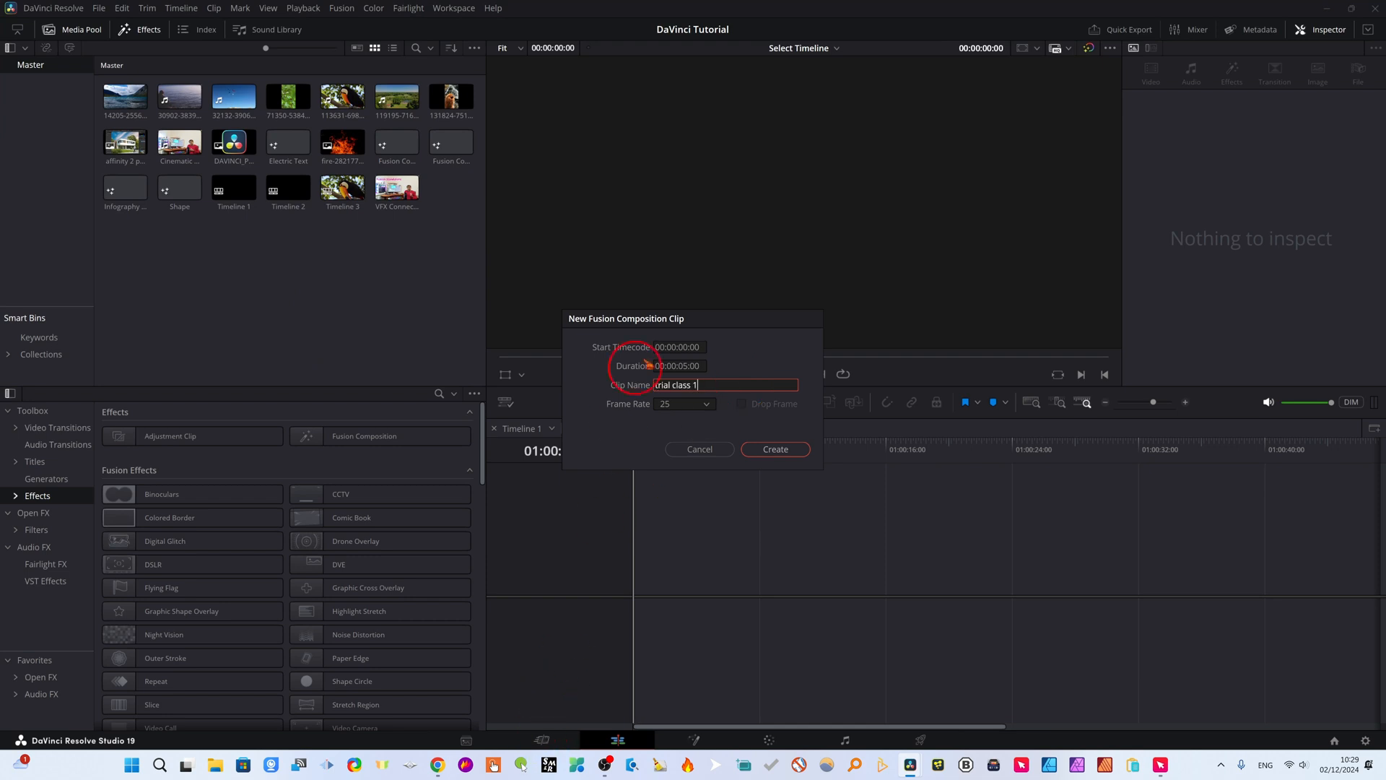
{"action": "left_click", "coordinate": [775, 450]}
{"action": "left_click", "coordinate": [396, 190]}
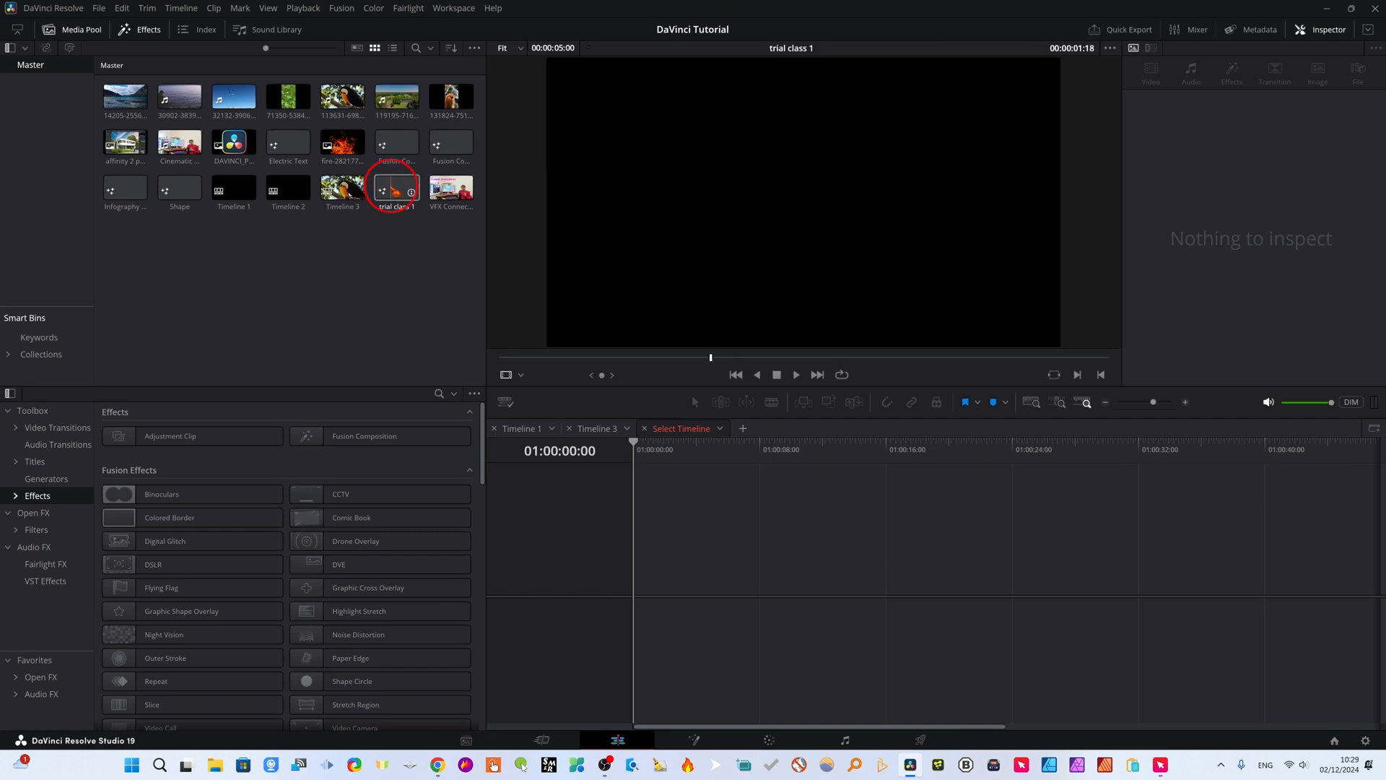
{"action": "left_click", "coordinate": [397, 228]}
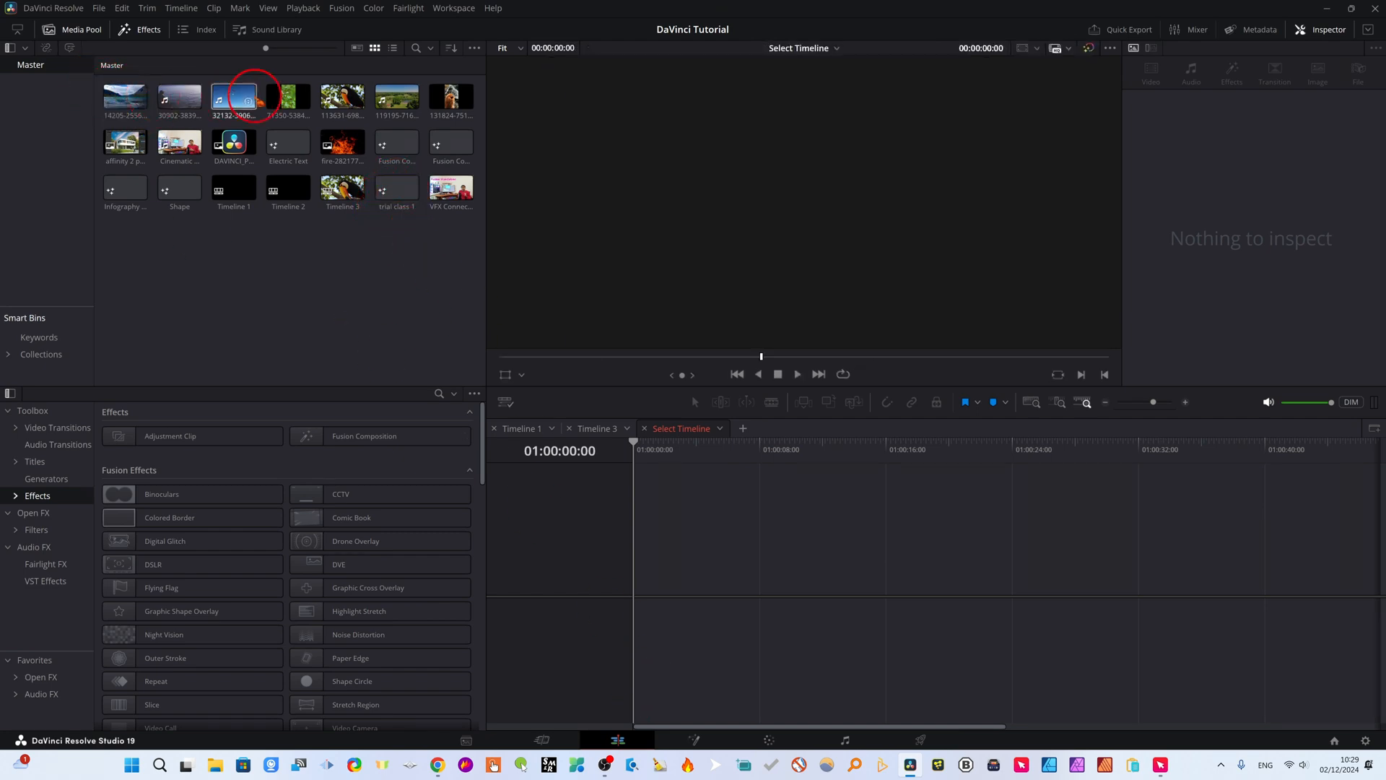
{"action": "right_click", "coordinate": [391, 192]}
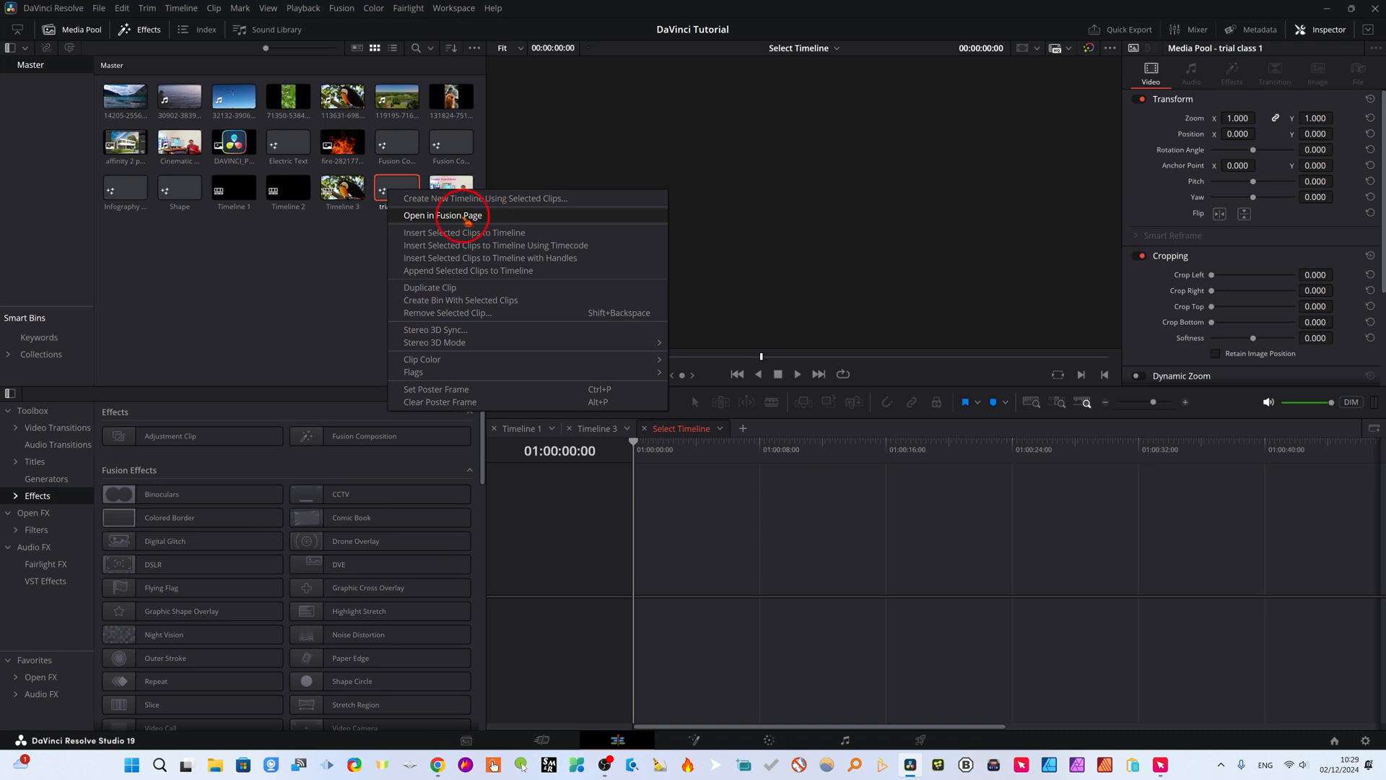
{"action": "left_click", "coordinate": [368, 238]}
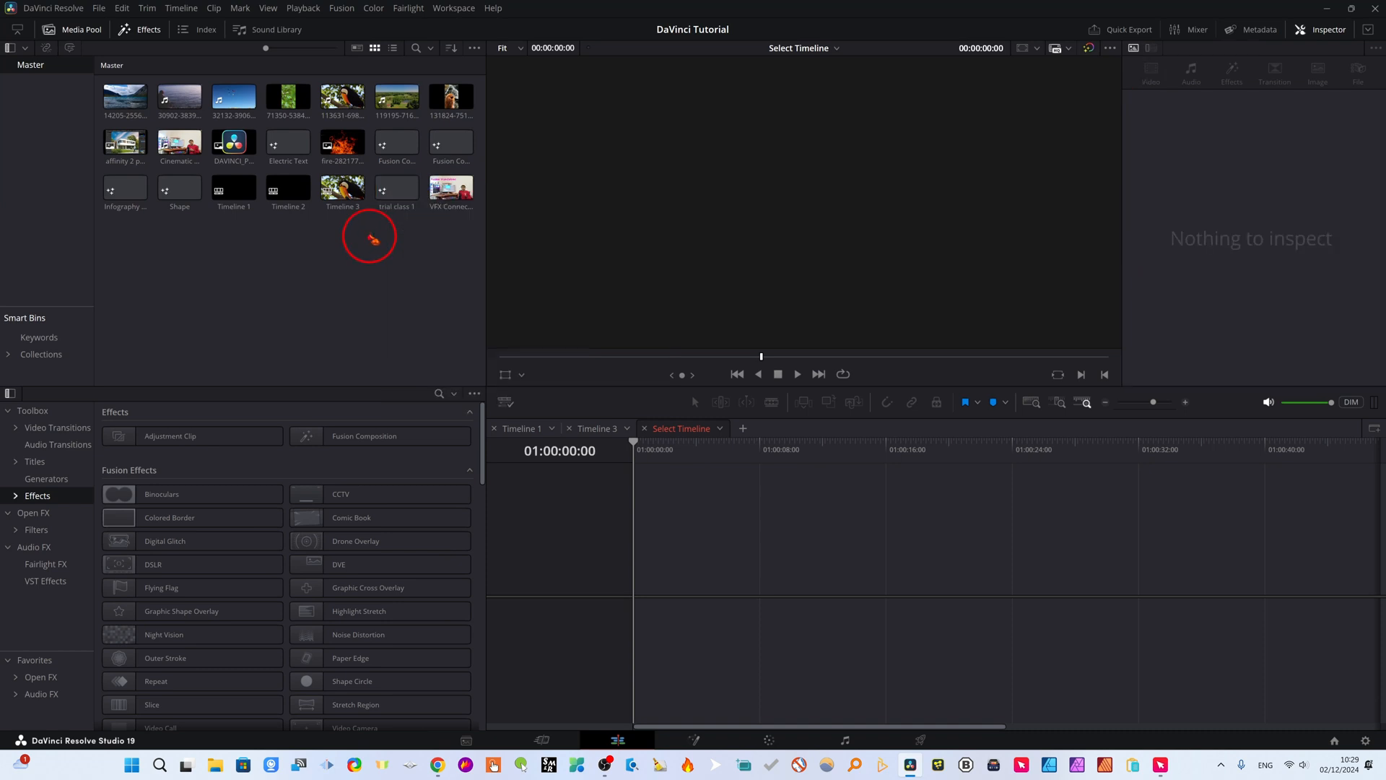
Try placing trial class 1 on the empty timeline, move the playhead to 01:00:01:03 and open the clip on the Fusion page
{"action": "left_click_drag", "start_coordinate": [396, 189], "coordinate": [635, 571]}
{"action": "left_click_drag", "start_coordinate": [643, 451], "coordinate": [663, 443]}
{"action": "left_click", "coordinate": [697, 573]}
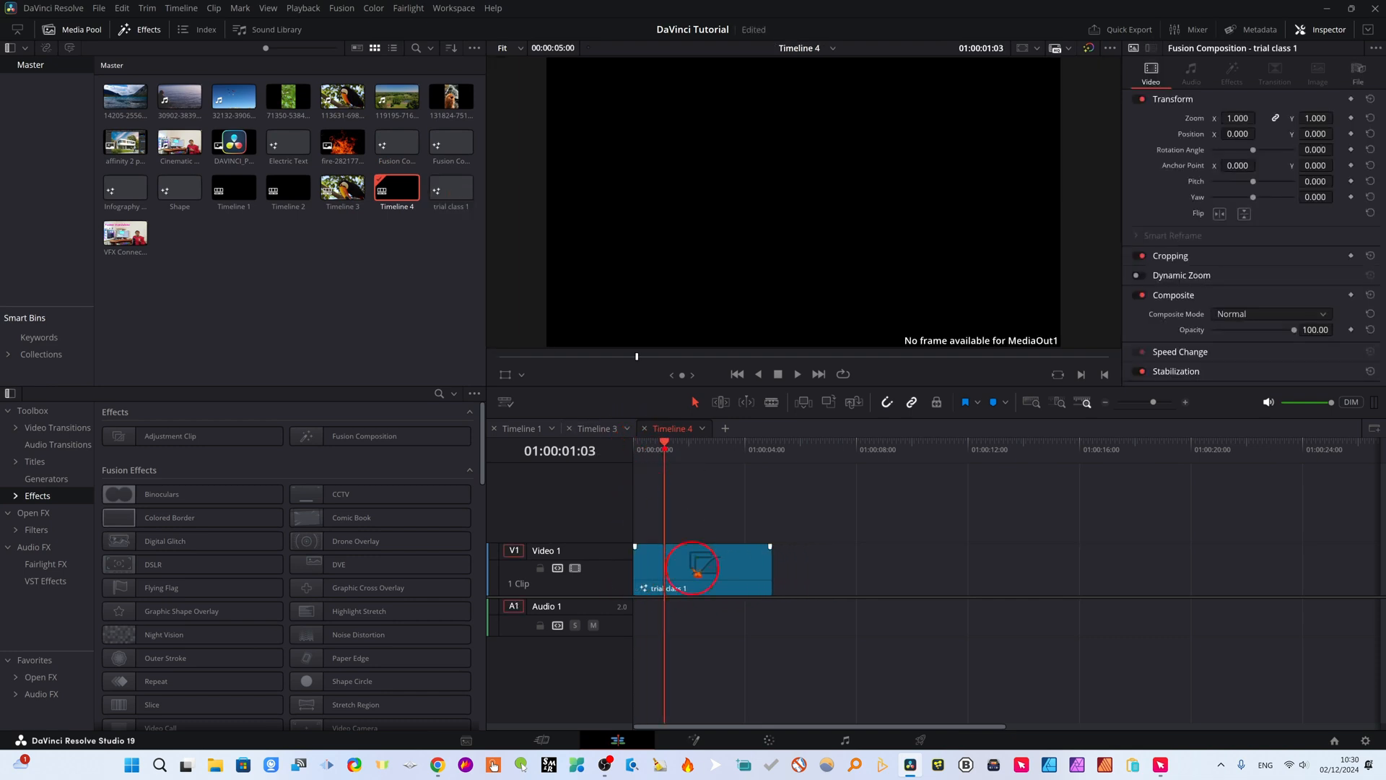
{"action": "left_click", "coordinate": [692, 739]}
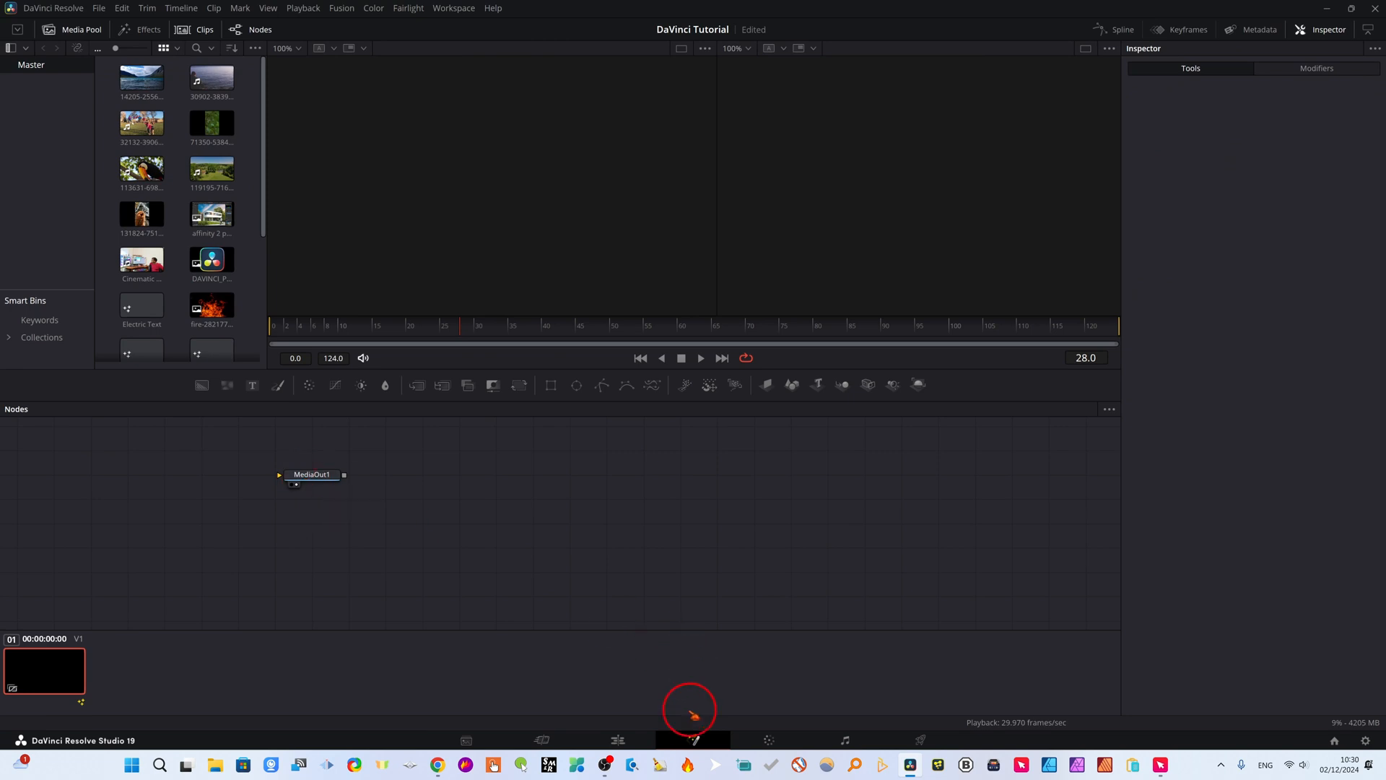
Back on the Edit page, undo the timeline placement while keeping the trial class 1 composition in the media pool
{"action": "left_click", "coordinate": [630, 740]}
{"action": "key", "text": "ctrl+z"}
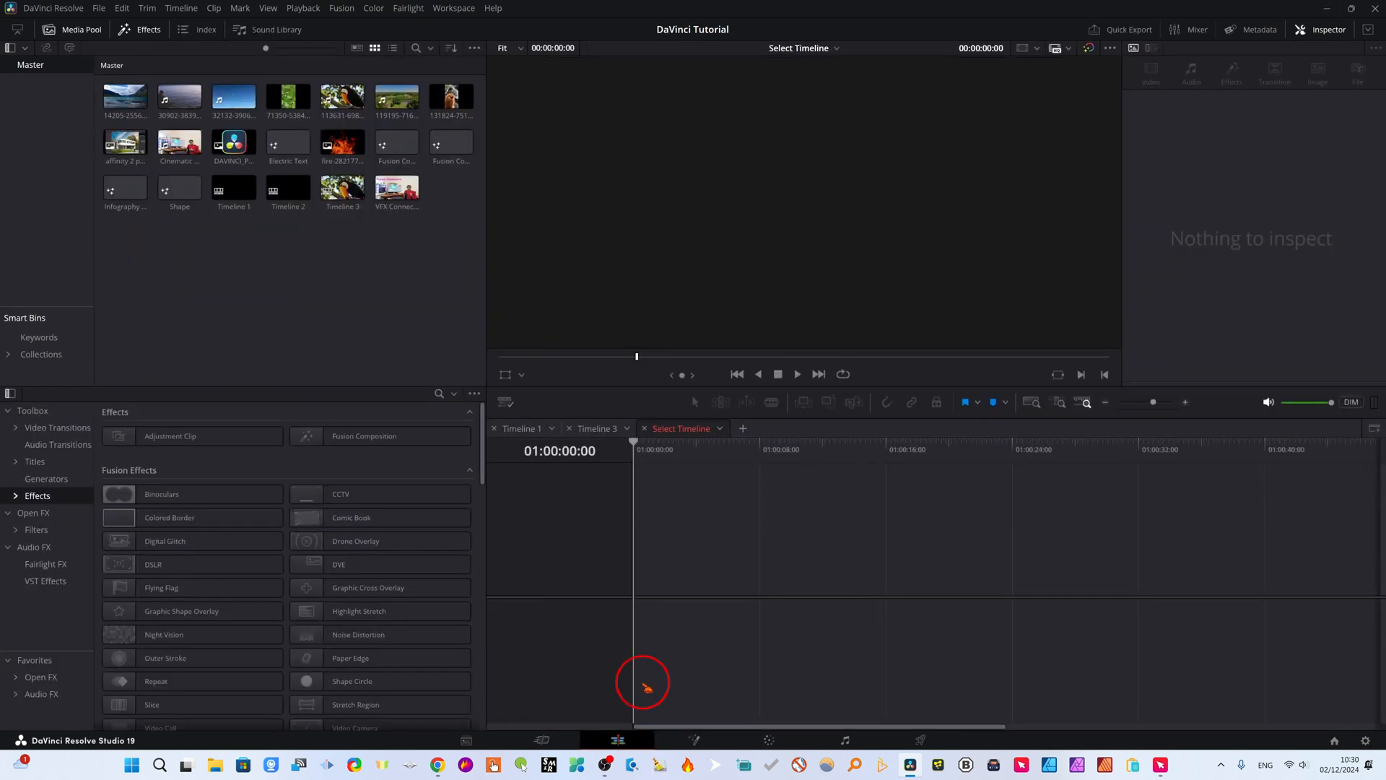
{"action": "key", "text": "ctrl+shift+z"}
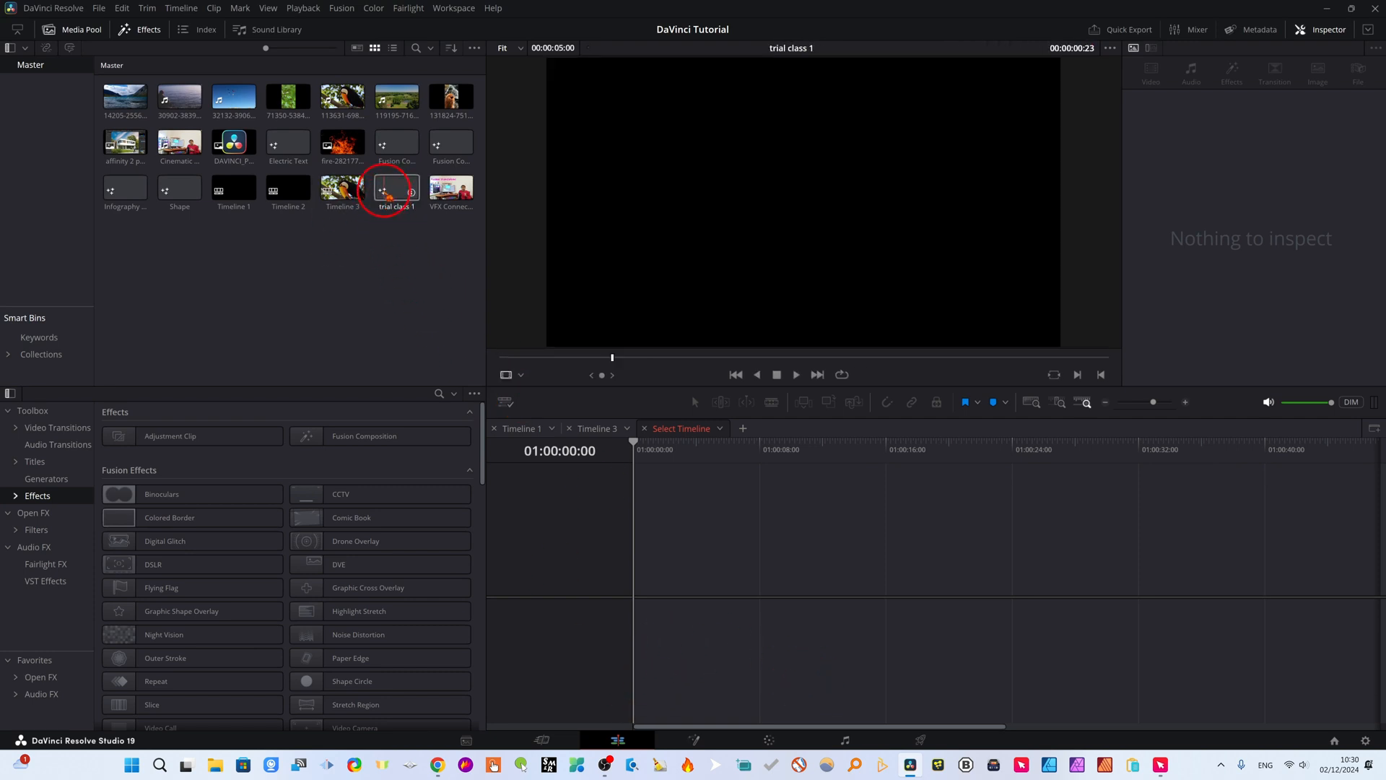
Open trial class 1 directly on the Fusion page from the media pool and move MediaOut1 to the middle of the node graph
{"action": "right_click", "coordinate": [390, 191]}
{"action": "left_click", "coordinate": [354, 317]}
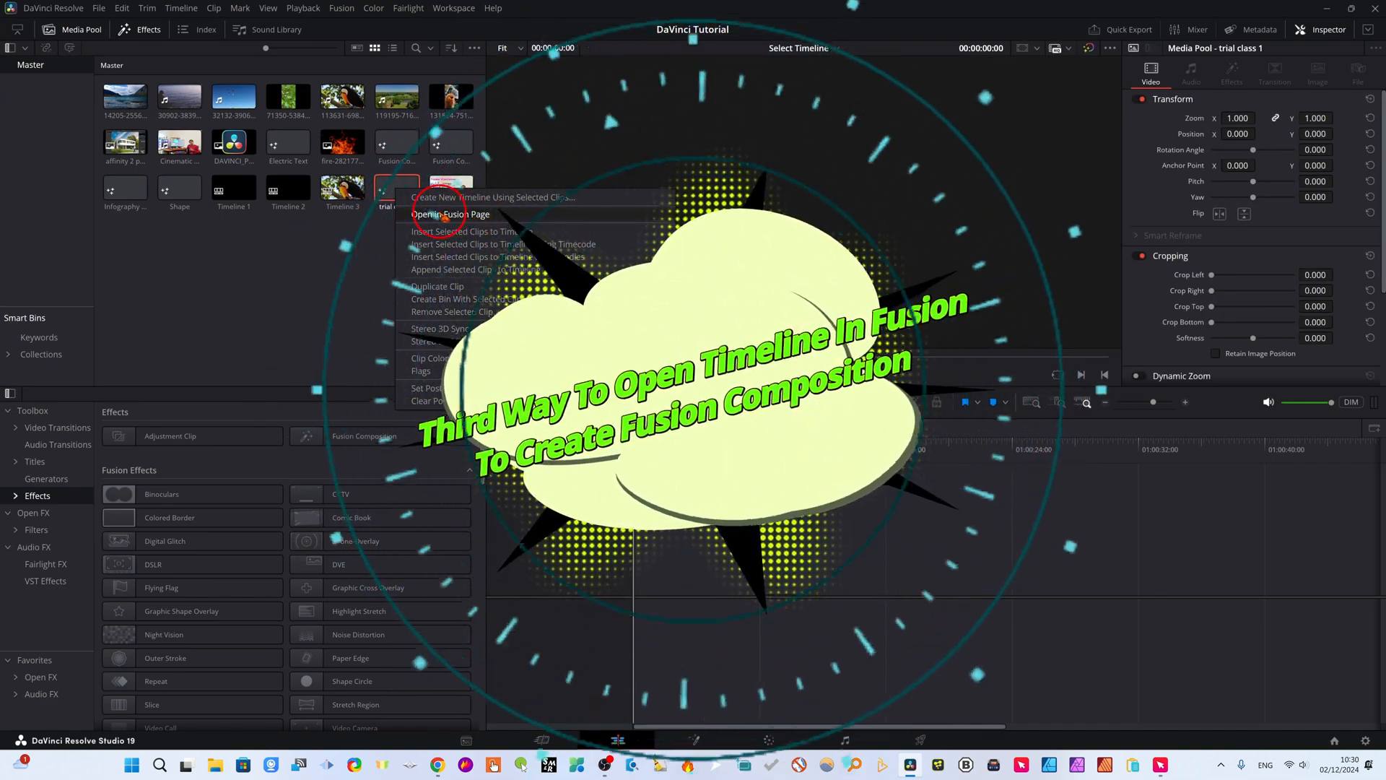
{"action": "left_click", "coordinate": [469, 214]}
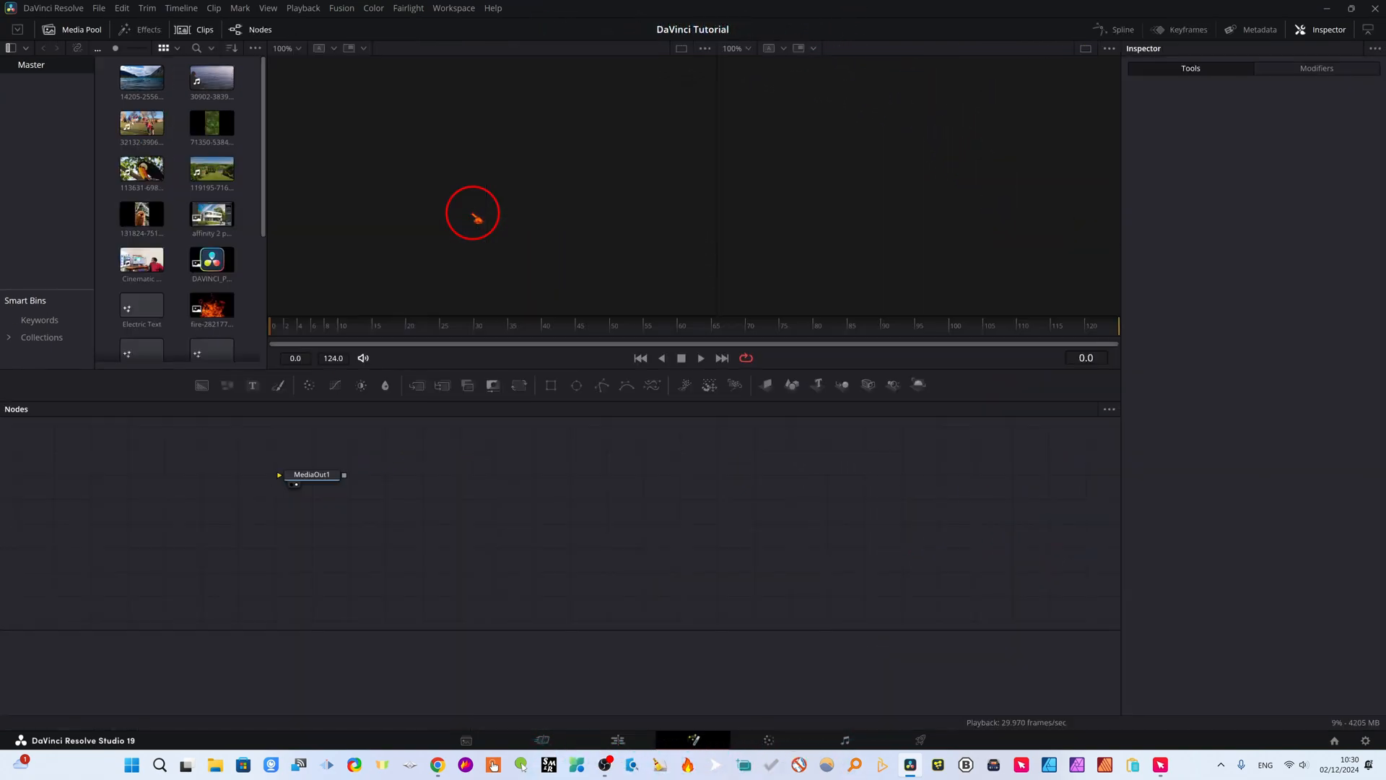
{"action": "left_click_drag", "start_coordinate": [286, 485], "coordinate": [645, 534]}
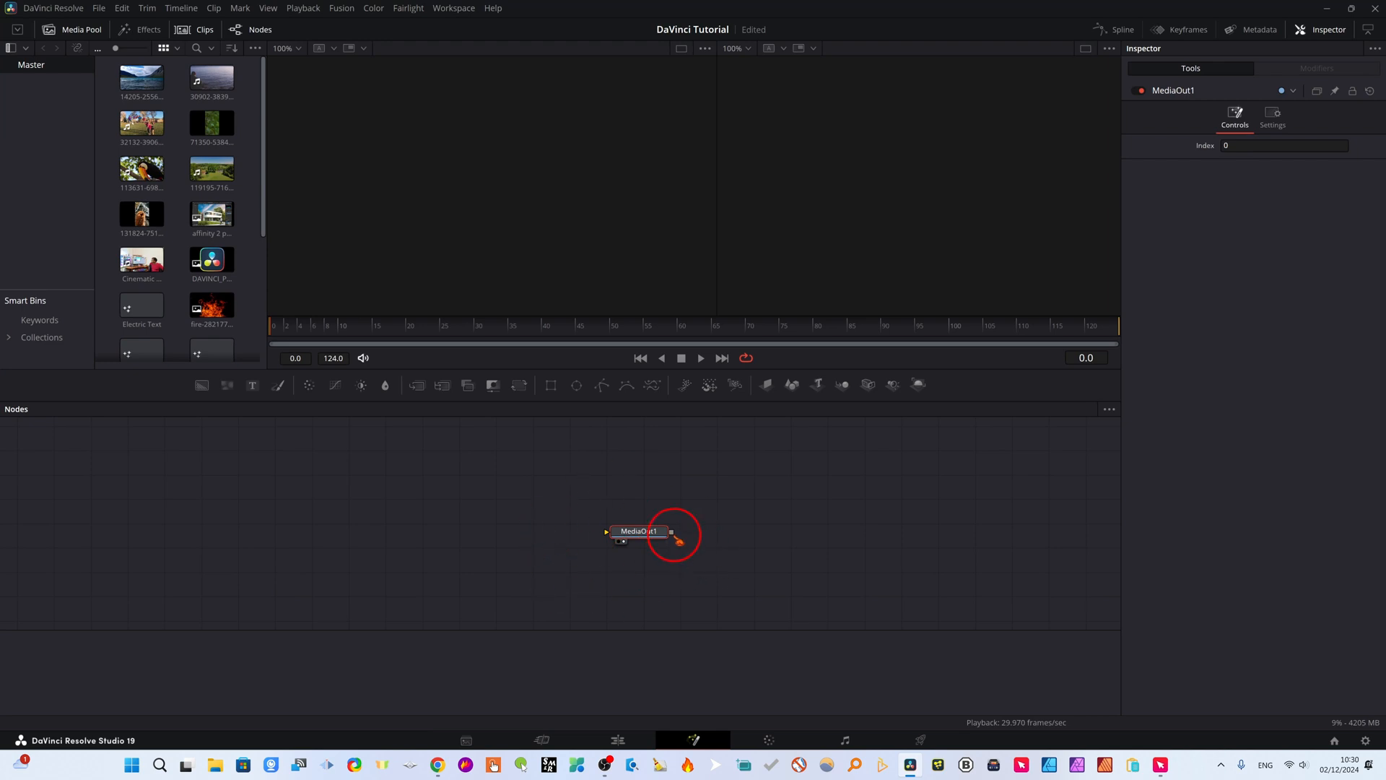
On the Edit page, compare the finished Timeline 3 with the empty timeline
{"action": "left_click", "coordinate": [626, 740]}
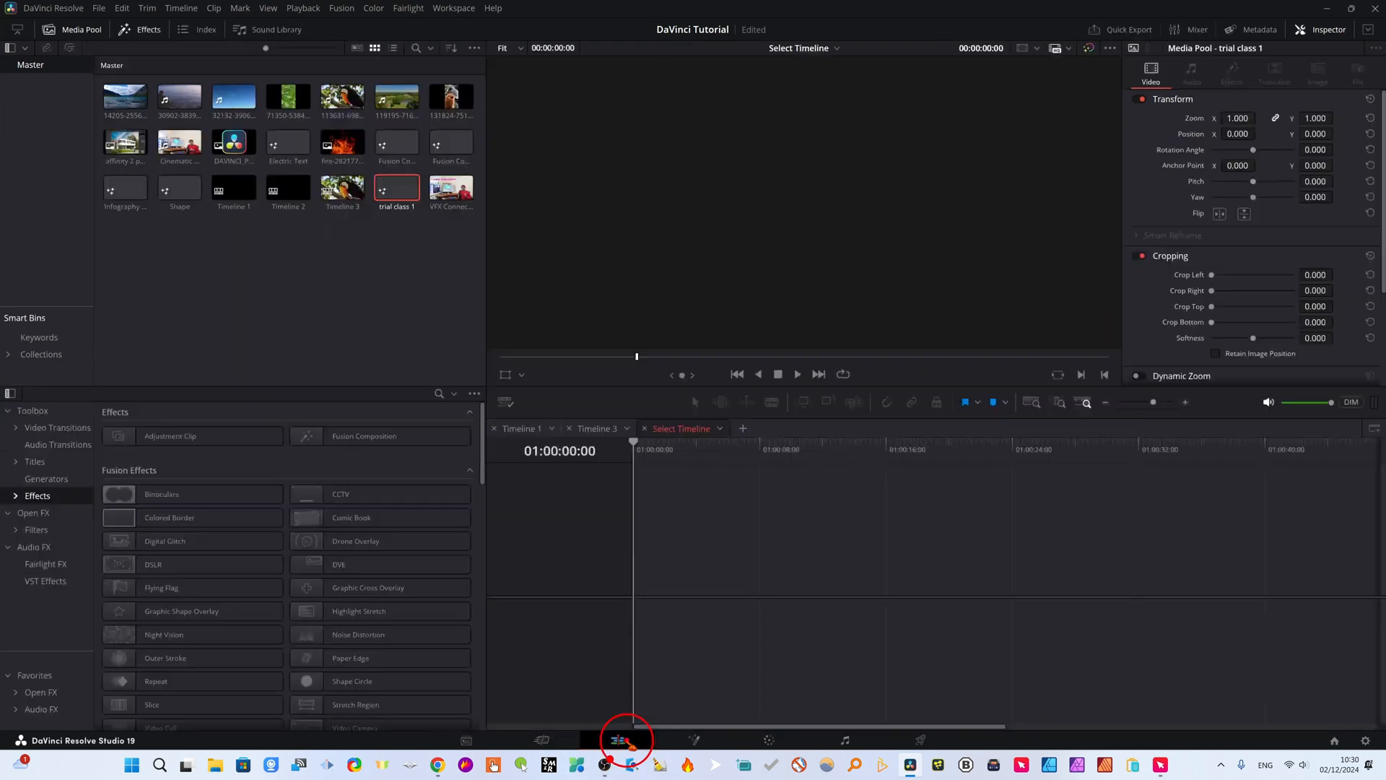
{"action": "left_click", "coordinate": [593, 428]}
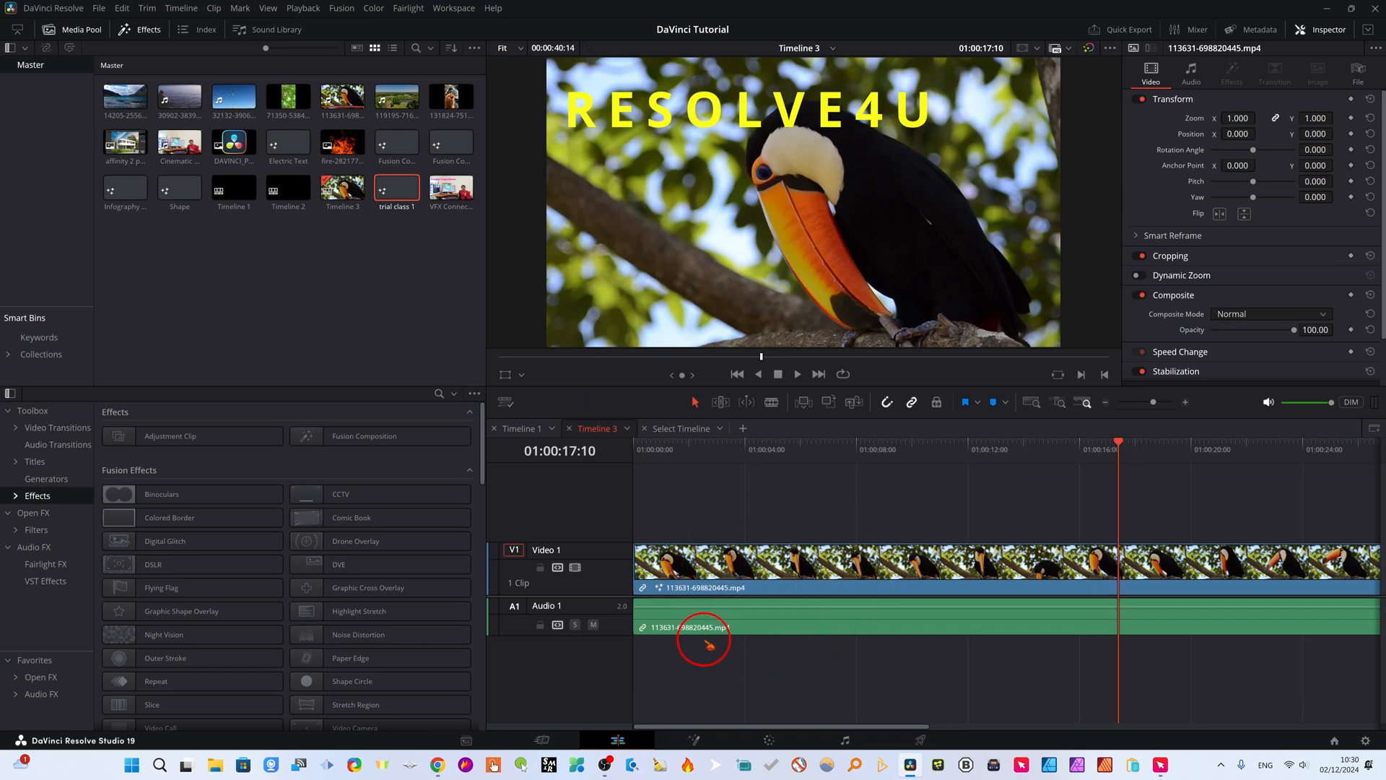
{"action": "left_click", "coordinate": [675, 430]}
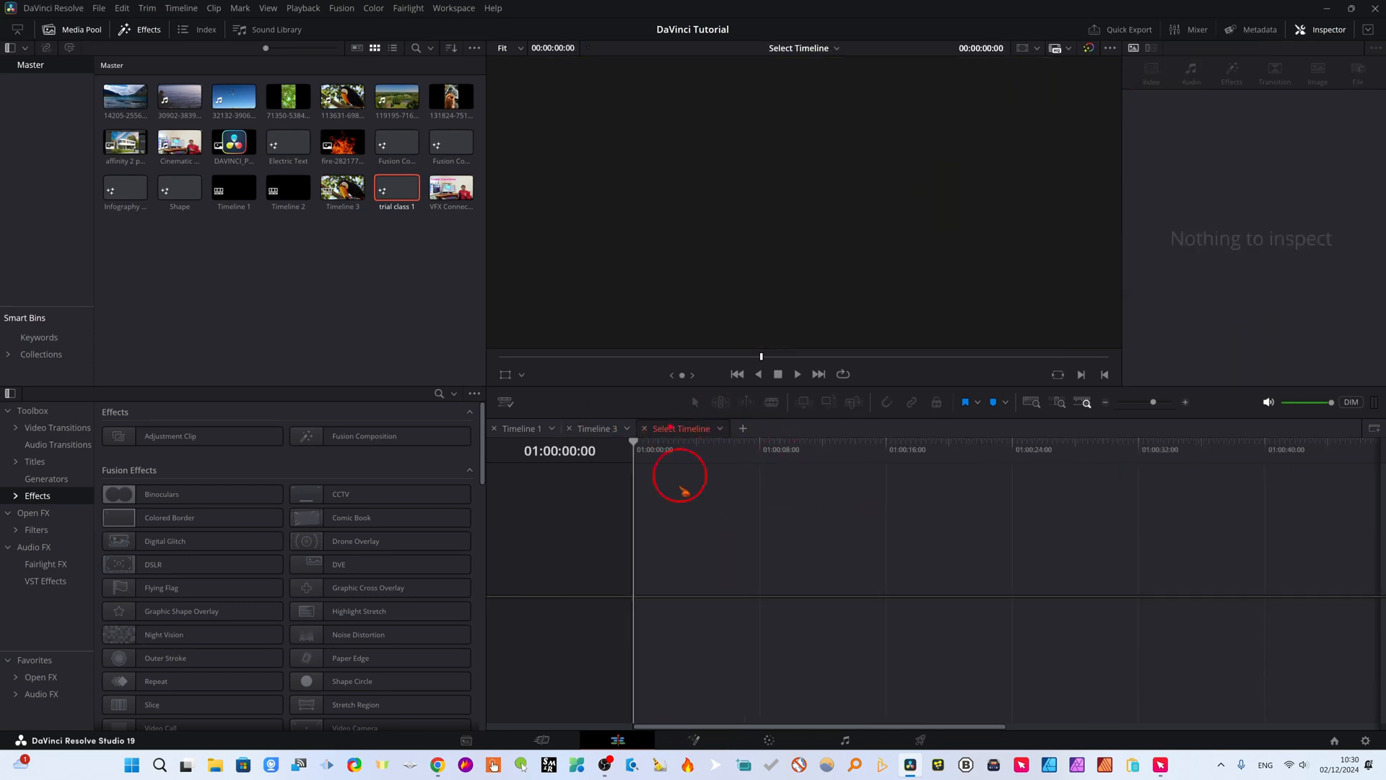
Reopen trial class 1 on the Fusion page and move its MediaOut1 node slightly up
{"action": "left_click", "coordinate": [398, 191]}
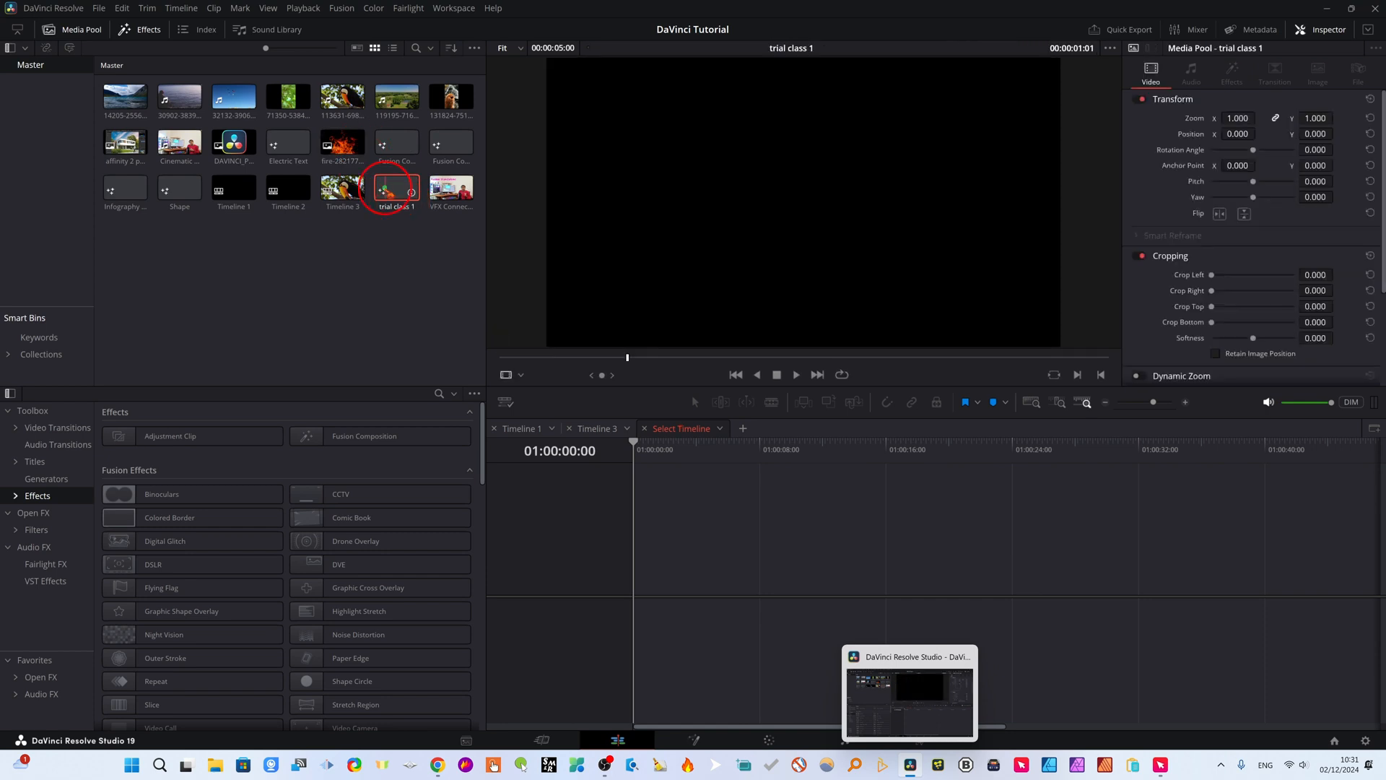
{"action": "right_click", "coordinate": [400, 193]}
{"action": "left_click", "coordinate": [415, 214]}
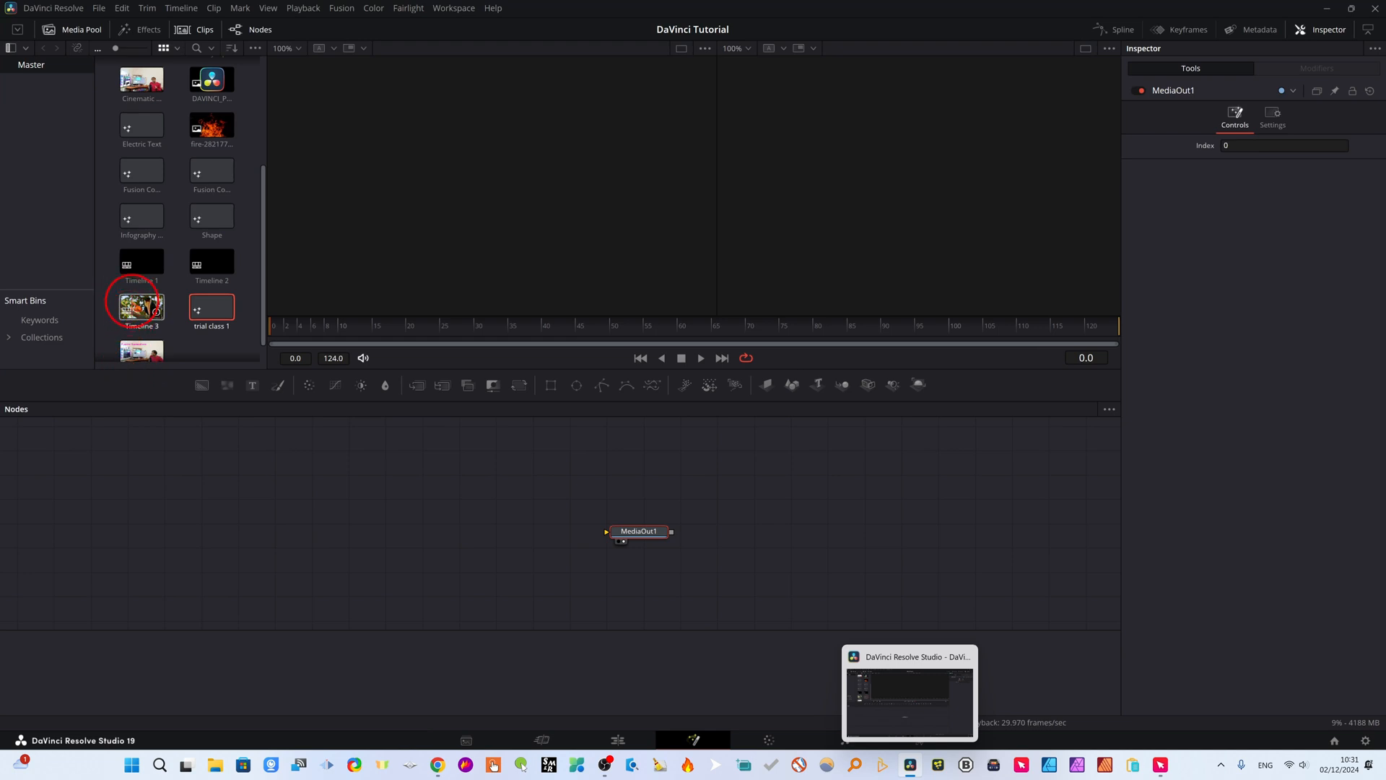
{"action": "left_click_drag", "start_coordinate": [654, 531], "coordinate": [653, 514]}
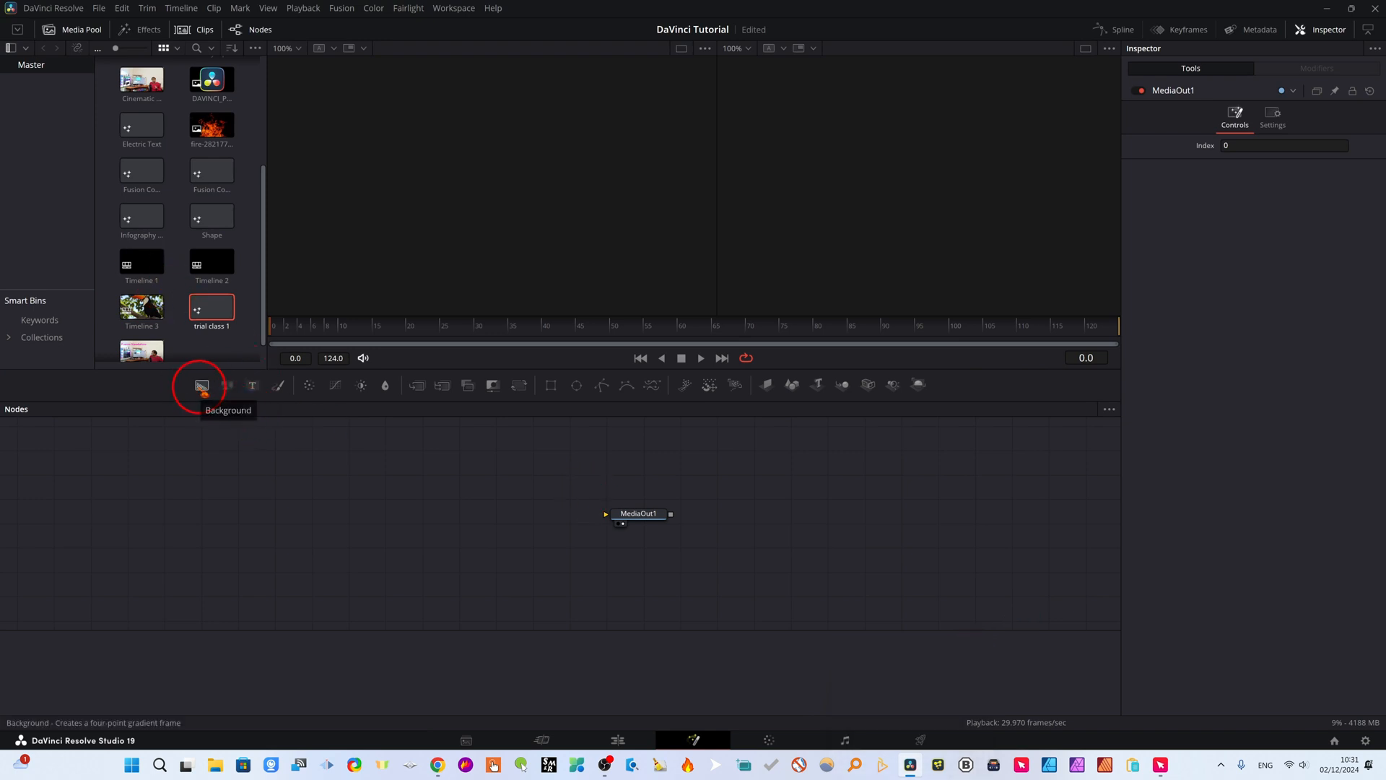
Add a Background node, connect its output to MediaOut1 and show Background1 in the first viewer
{"action": "left_click_drag", "start_coordinate": [202, 386], "coordinate": [354, 529]}
{"action": "left_click_drag", "start_coordinate": [637, 514], "coordinate": [614, 521]}
{"action": "left_click_drag", "start_coordinate": [344, 525], "coordinate": [382, 525]}
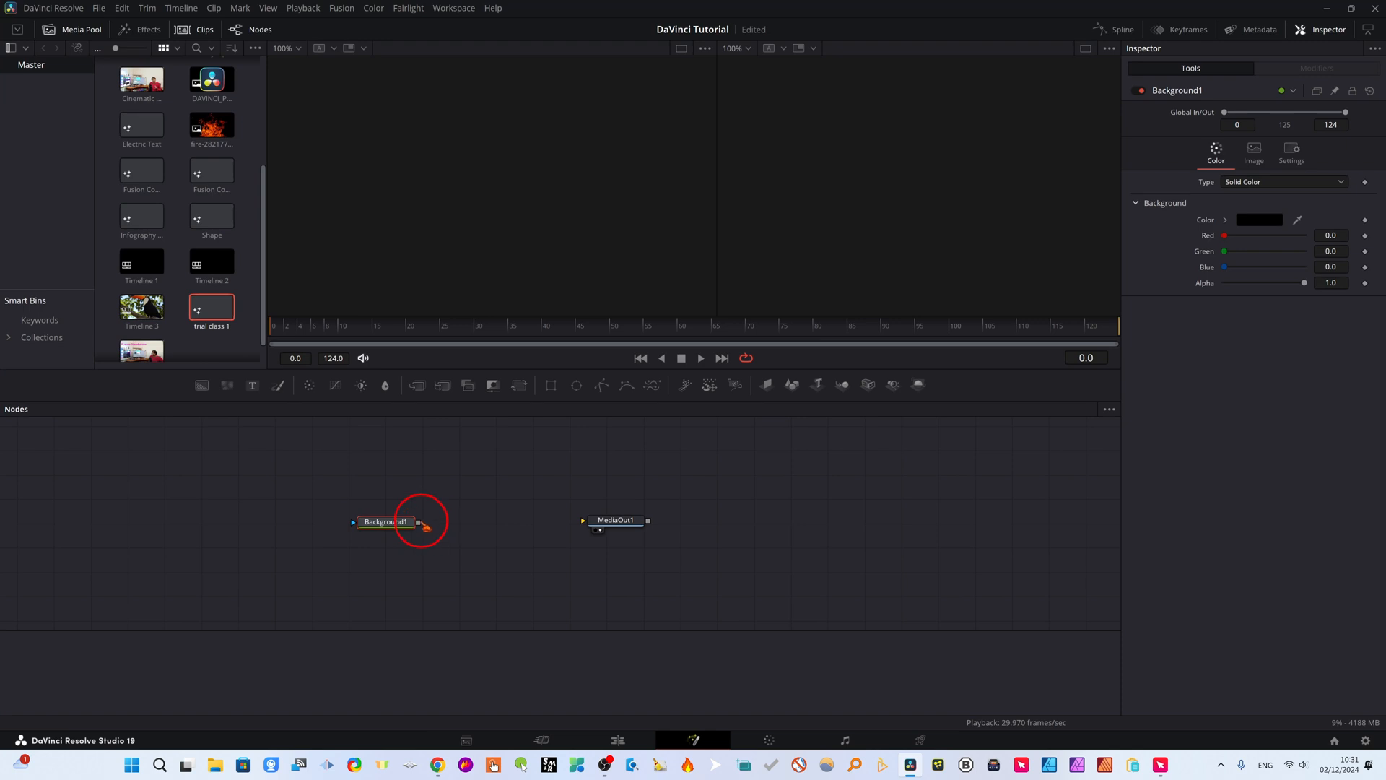
{"action": "left_click_drag", "start_coordinate": [425, 522], "coordinate": [437, 522]}
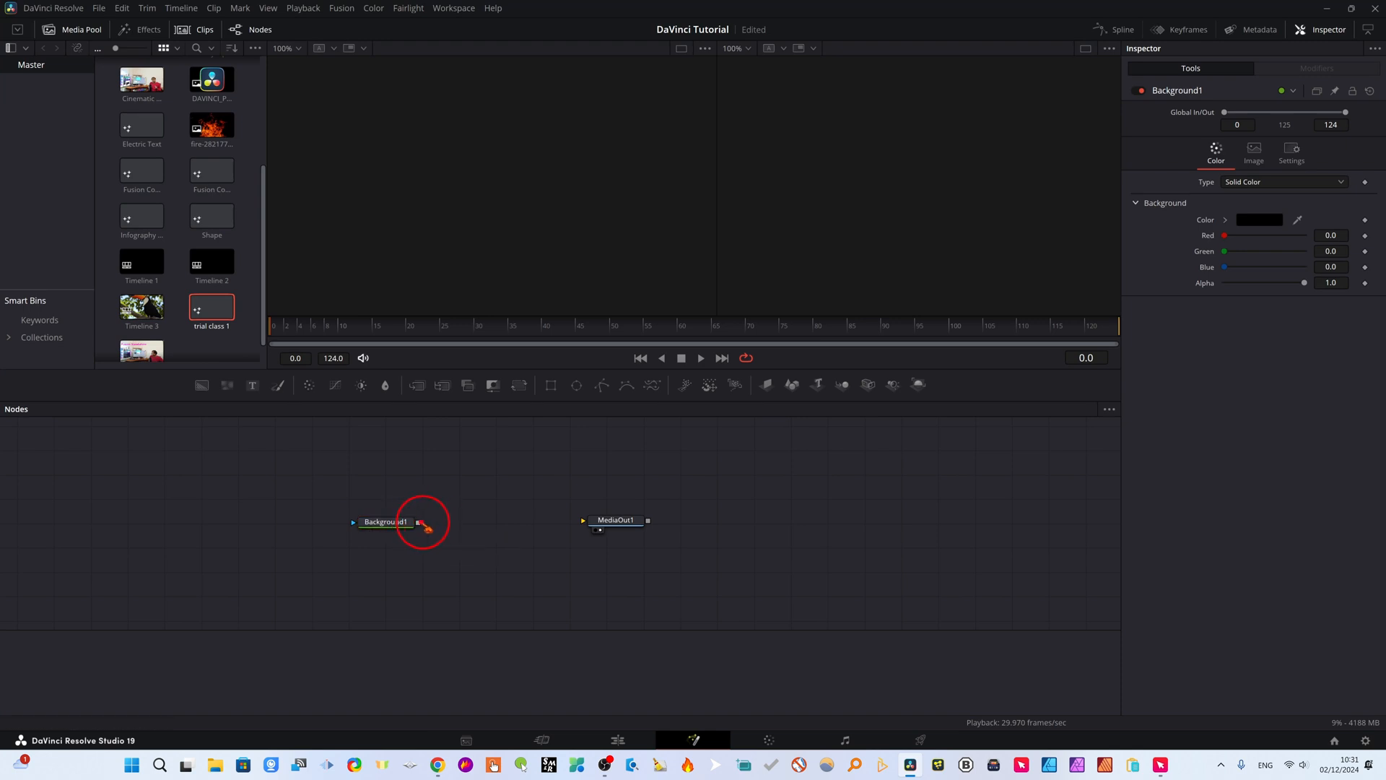
{"action": "left_click_drag", "start_coordinate": [546, 524], "coordinate": [586, 522]}
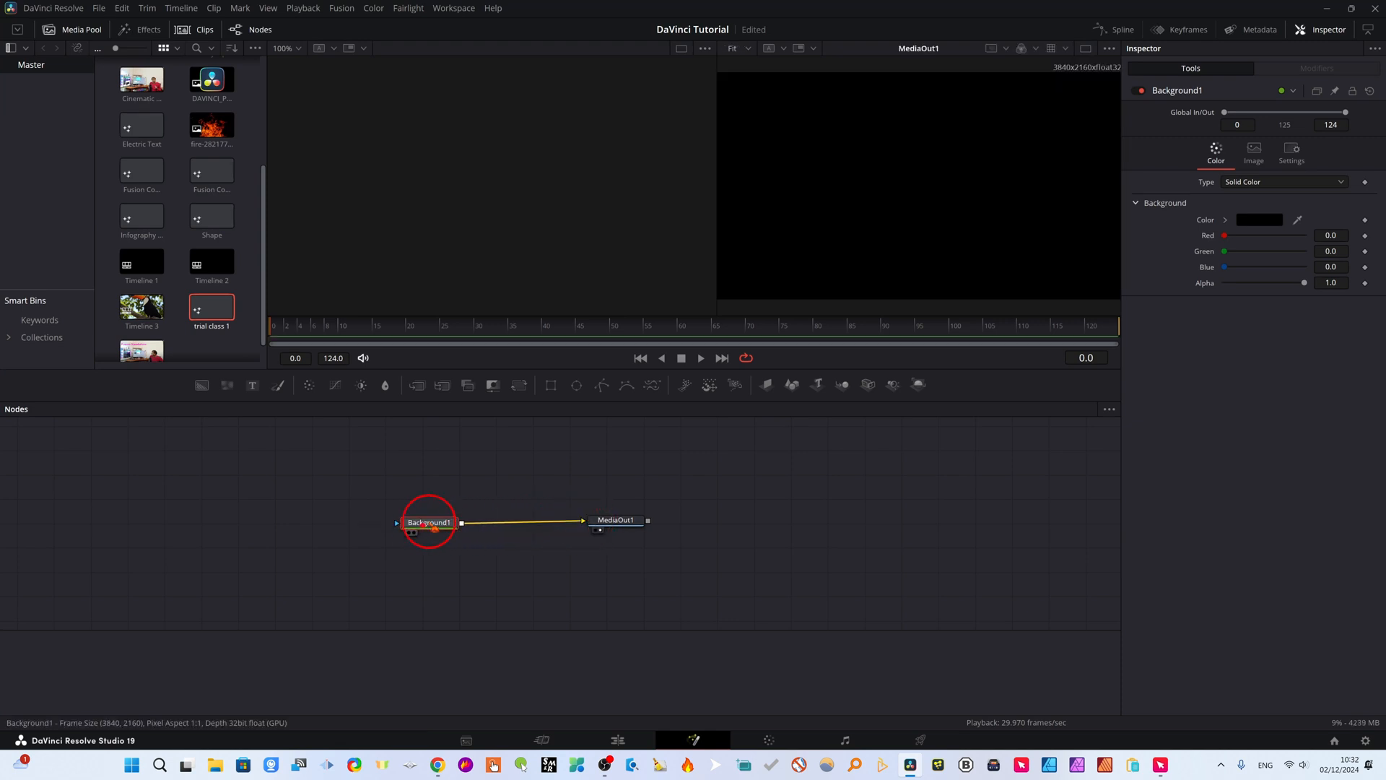
{"action": "left_click", "coordinate": [410, 533]}
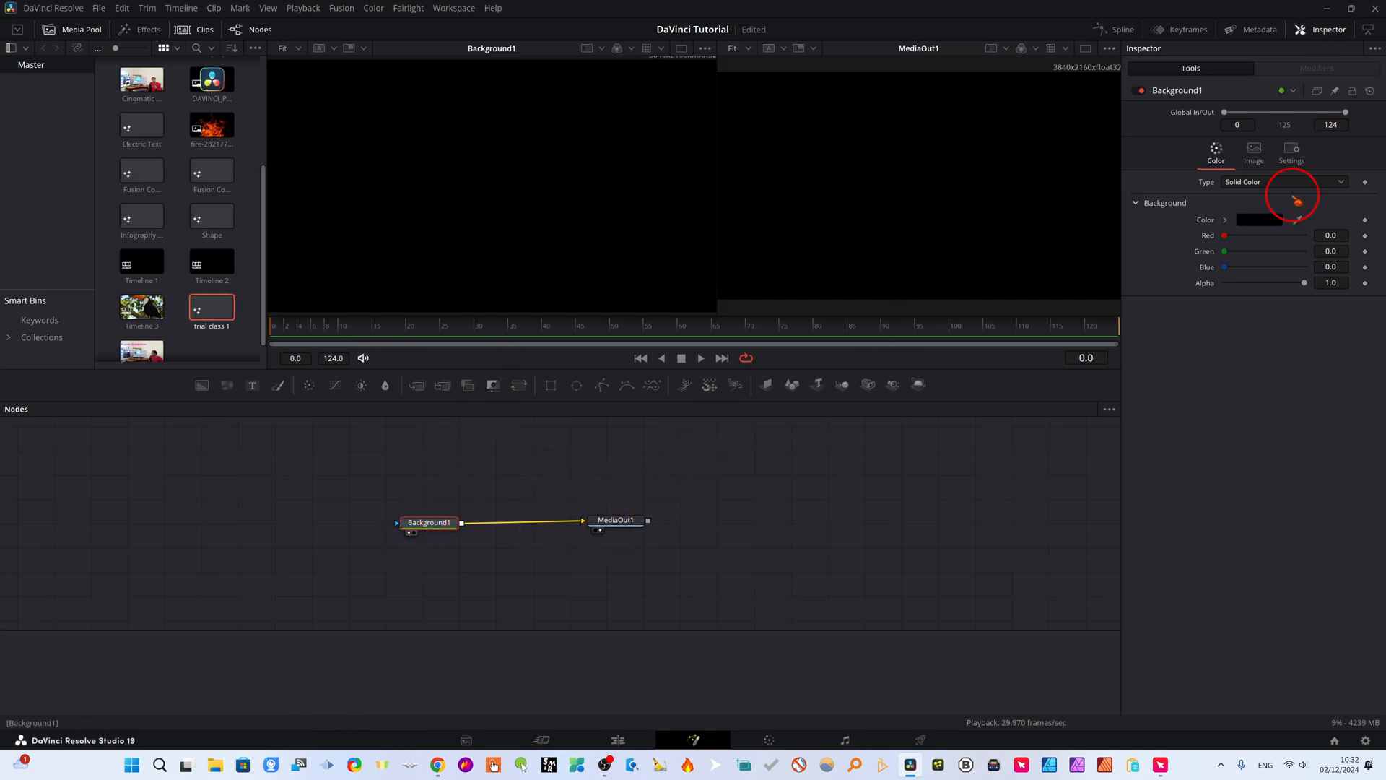
Set Background1's solid color to light pink #f39cff and space Background1 and MediaOut1 slightly farther apart
{"action": "left_click", "coordinate": [1258, 221]}
{"action": "left_click", "coordinate": [724, 308]}
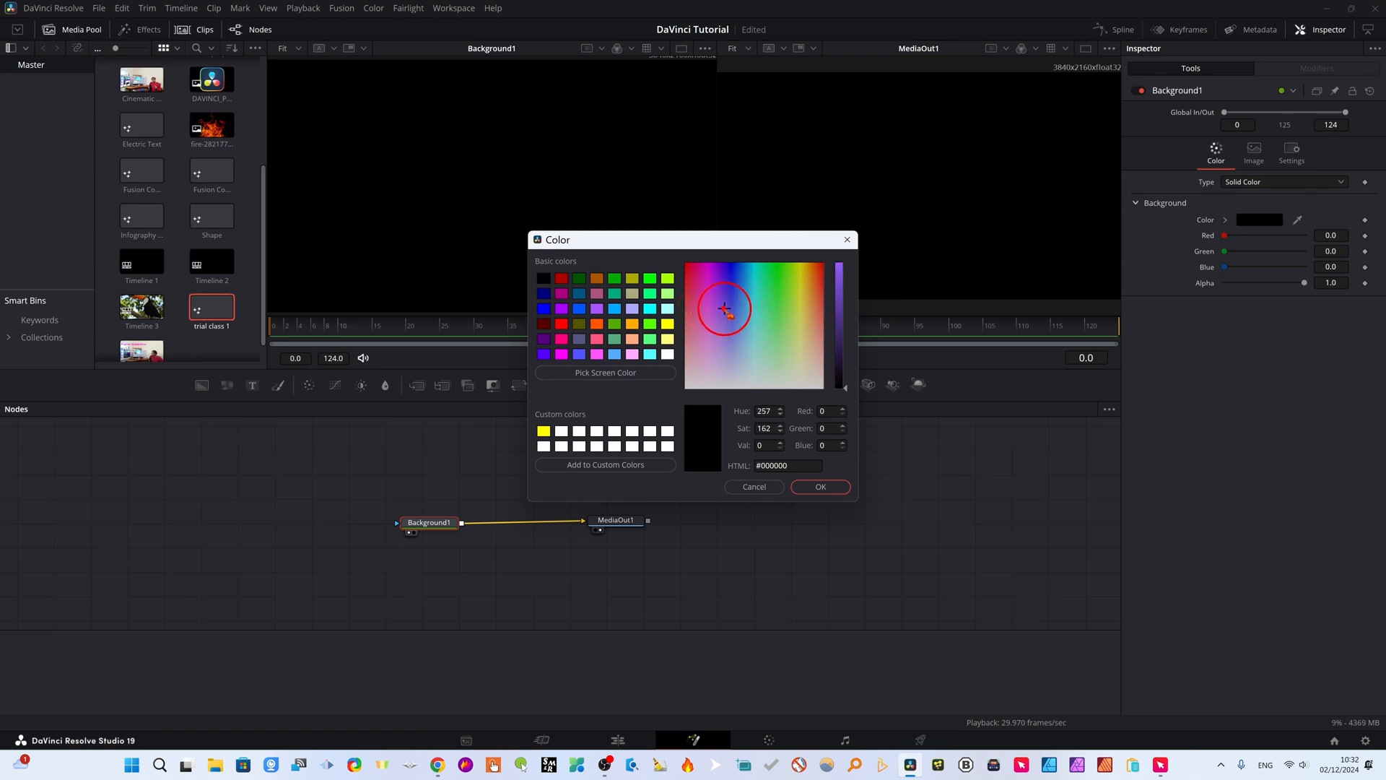
{"action": "left_click", "coordinate": [598, 323]}
{"action": "left_click", "coordinate": [751, 288]}
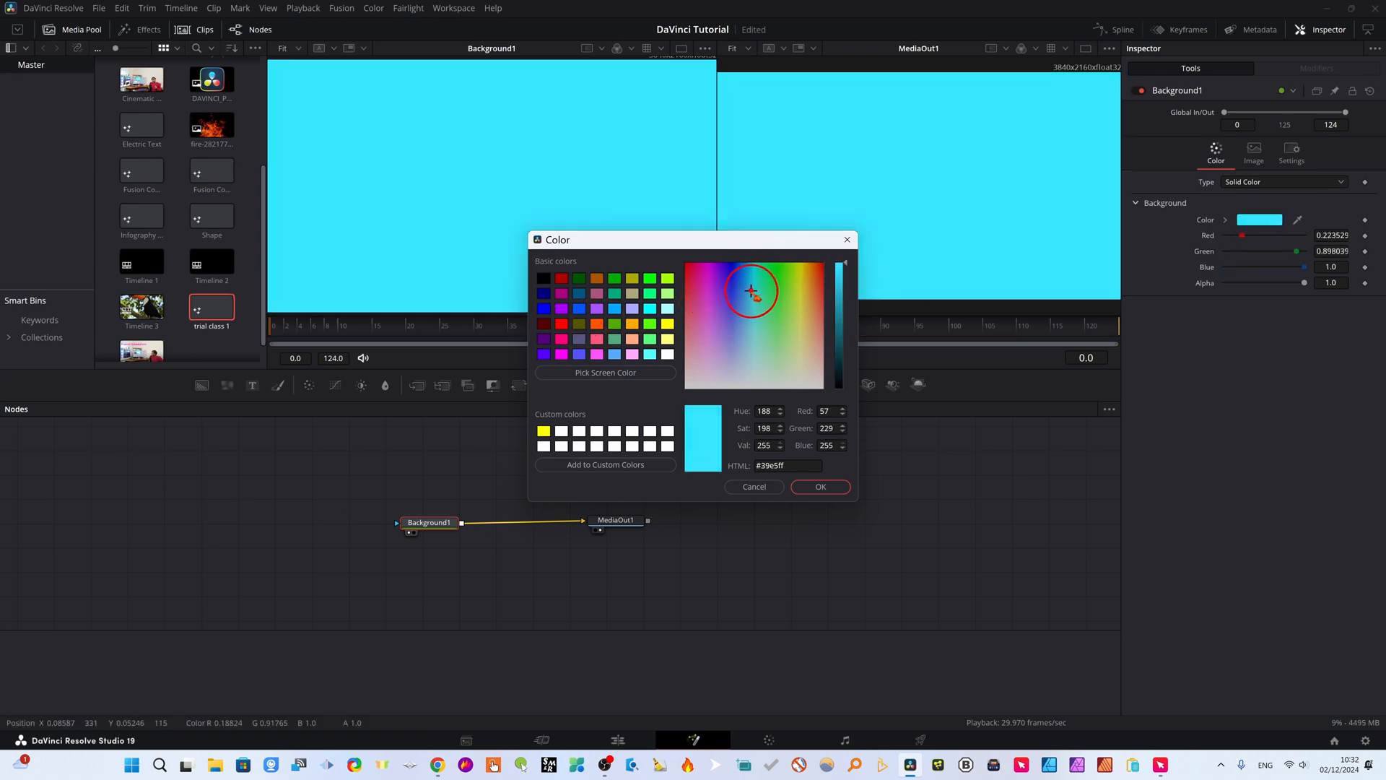
{"action": "left_click", "coordinate": [788, 272]}
{"action": "left_click", "coordinate": [714, 293]}
{"action": "left_click_drag", "start_coordinate": [709, 292], "coordinate": [711, 340]}
{"action": "left_click", "coordinate": [823, 486]}
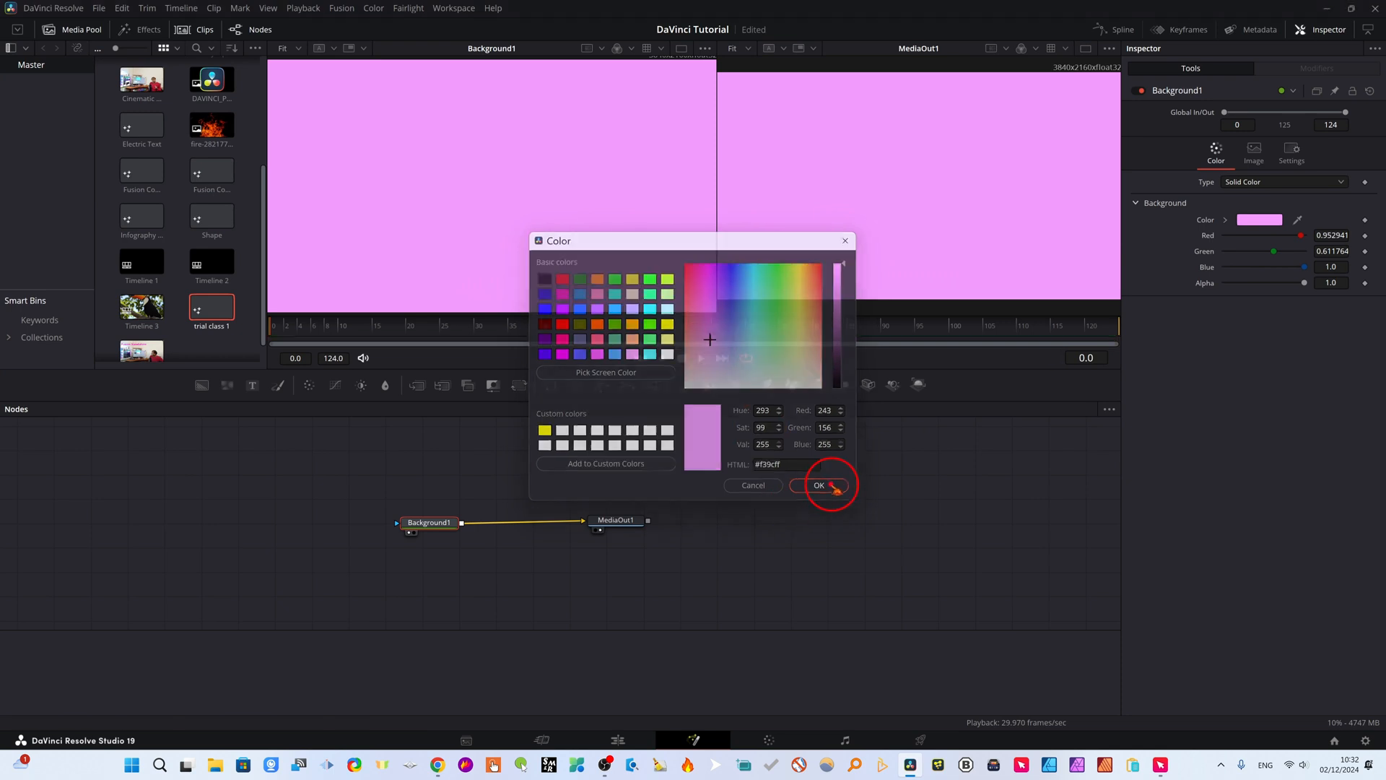
{"action": "left_click_drag", "start_coordinate": [419, 521], "coordinate": [421, 517]}
{"action": "left_click_drag", "start_coordinate": [620, 520], "coordinate": [646, 515]}
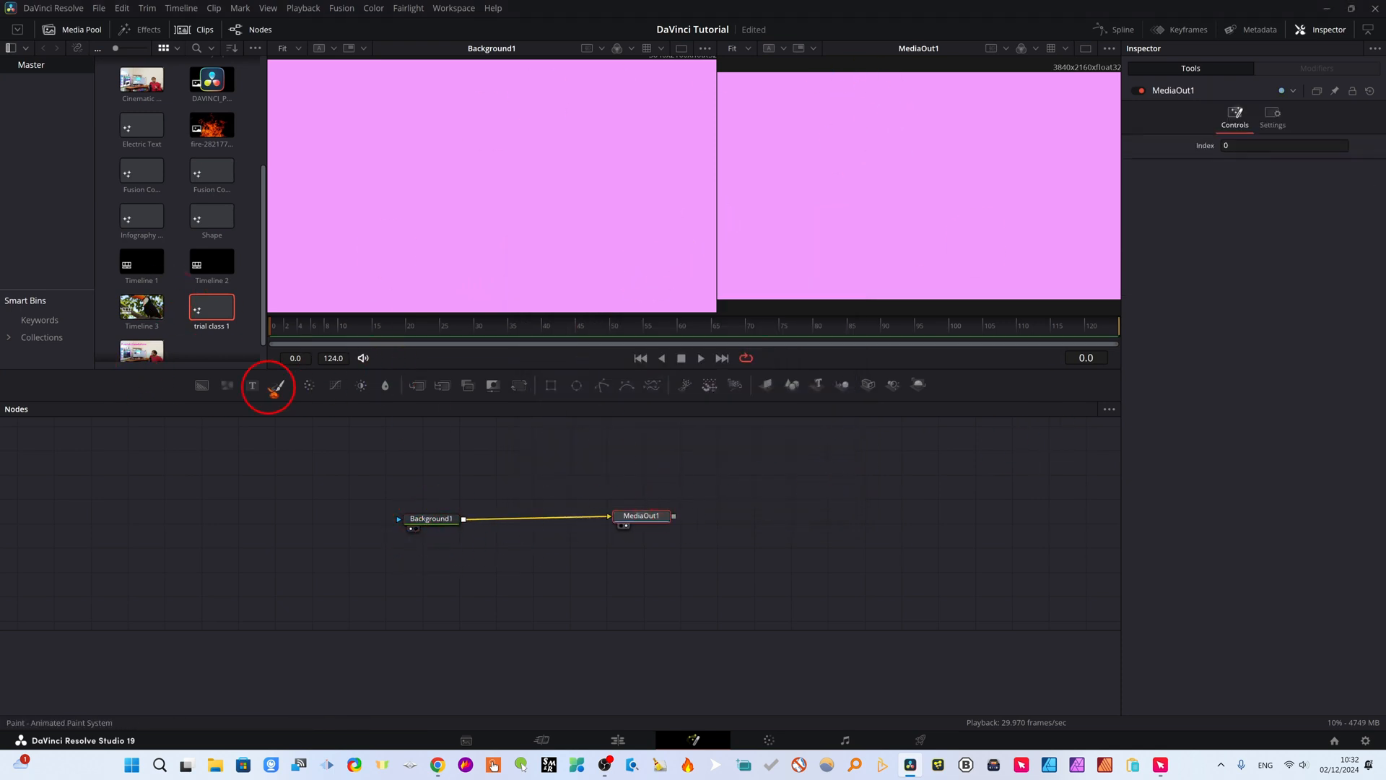
Try adding a Text node merged over Background1 before MediaOut1, and delete the Text and Merge nodes
{"action": "left_click_drag", "start_coordinate": [229, 387], "coordinate": [410, 573]}
{"action": "left_click_drag", "start_coordinate": [253, 387], "coordinate": [503, 517]}
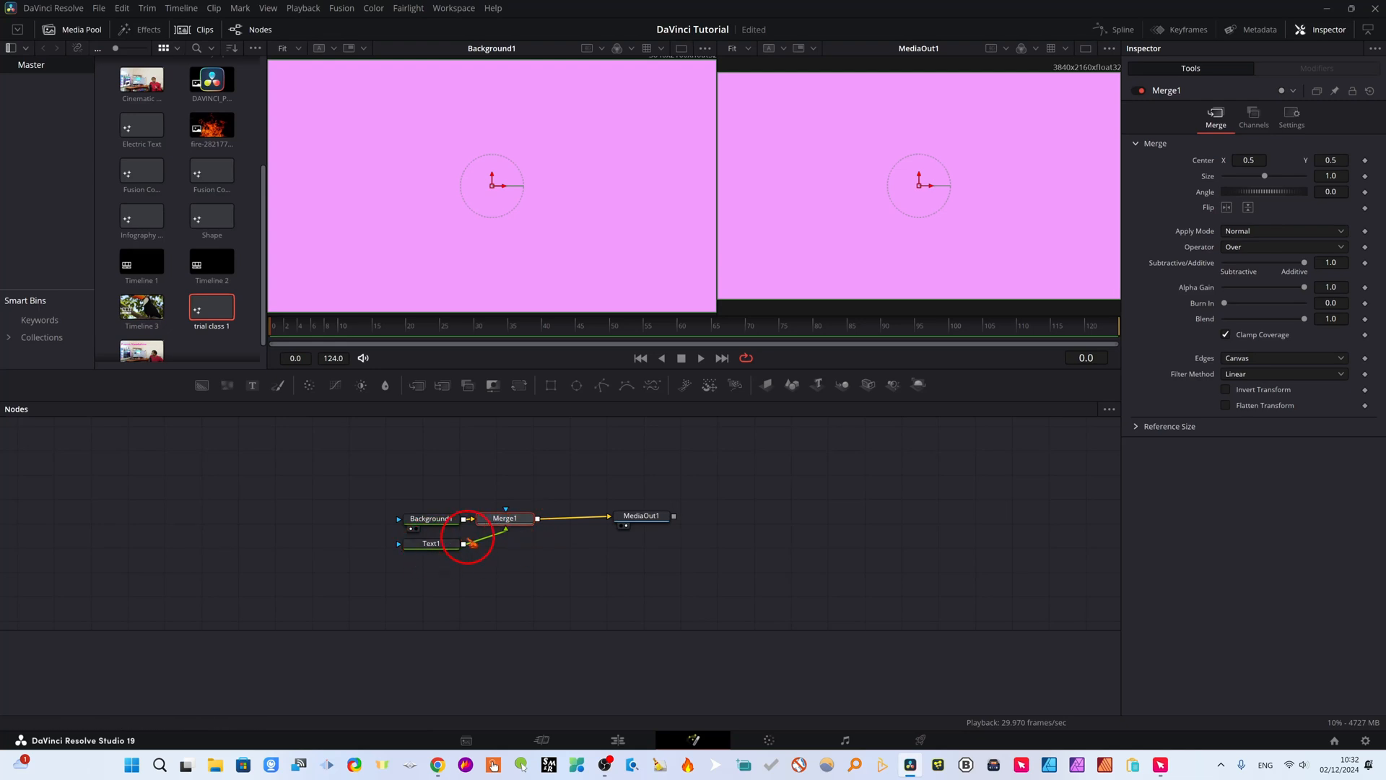
{"action": "left_click_drag", "start_coordinate": [431, 545], "coordinate": [496, 471]}
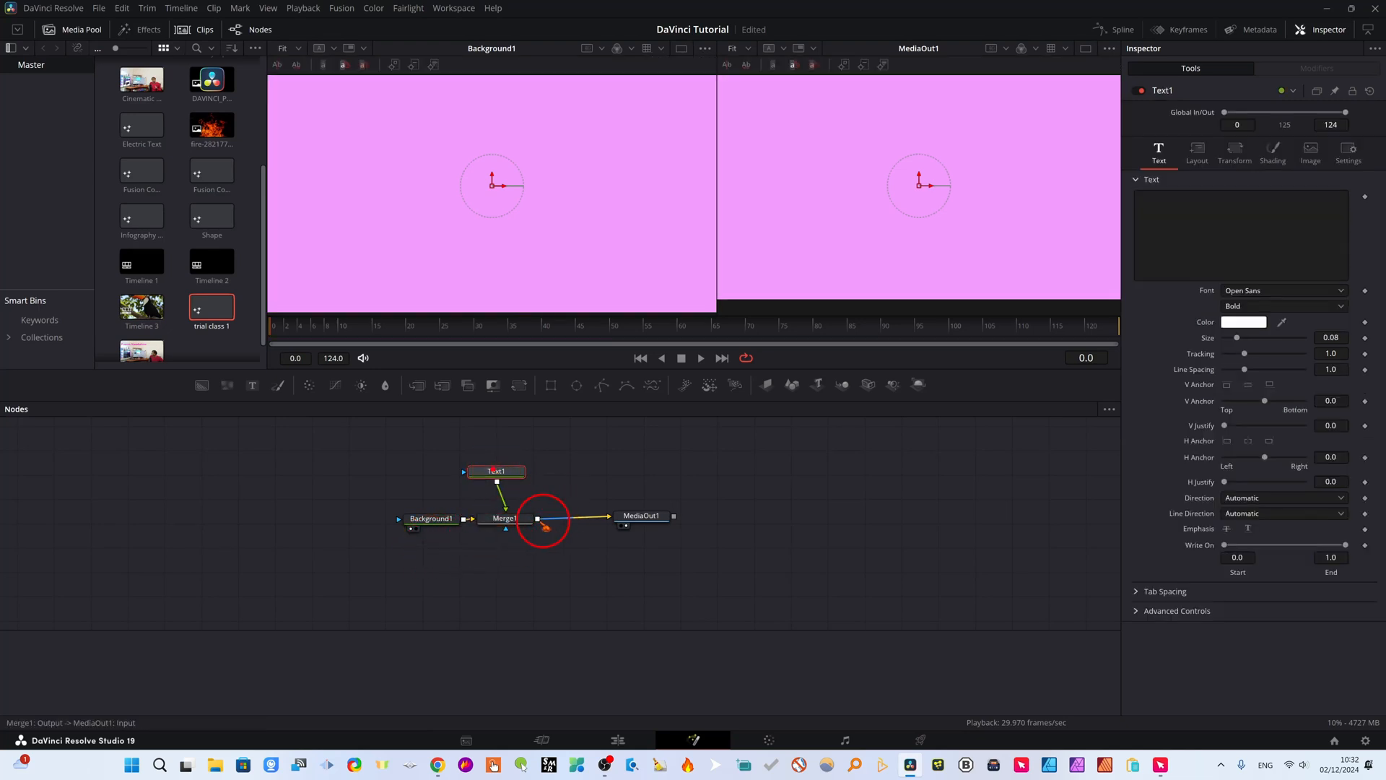
{"action": "key", "text": "Delete"}
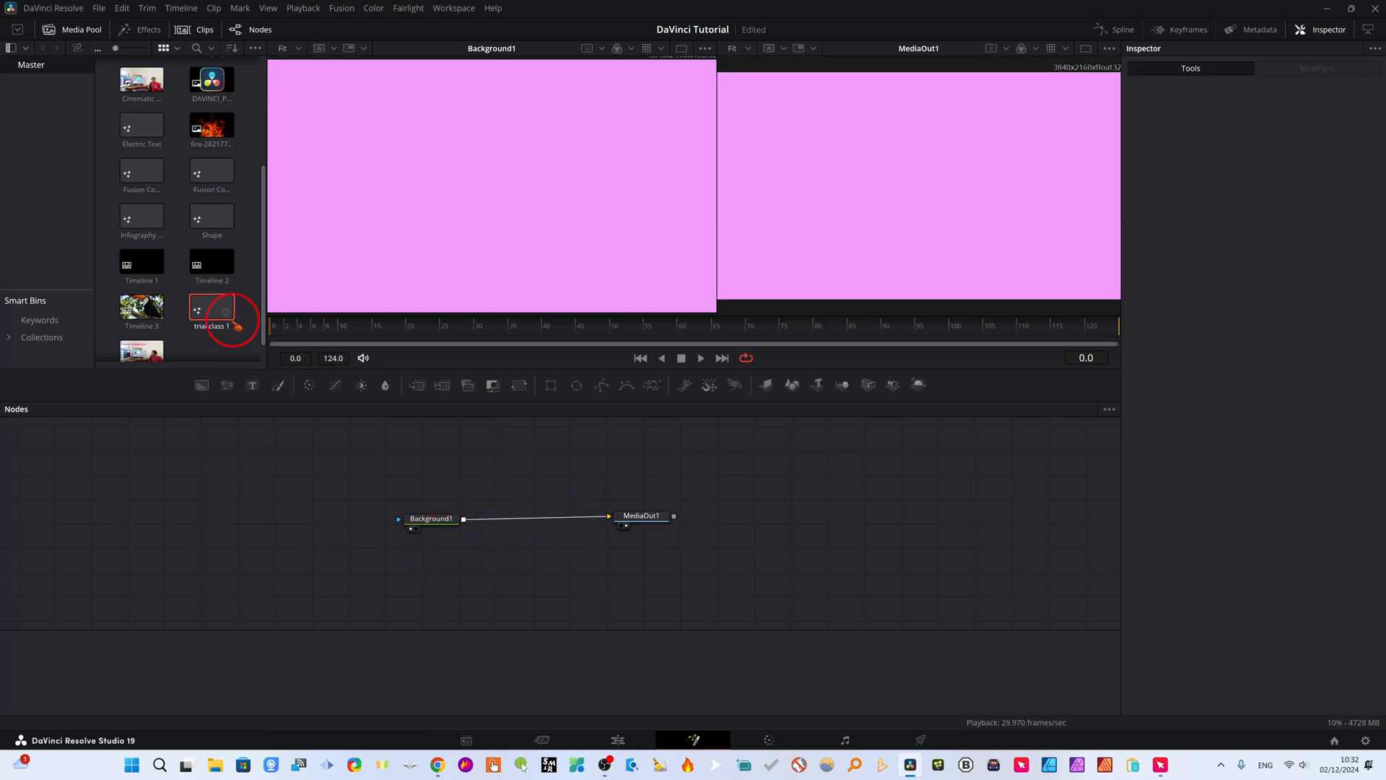
Add an unconnected Text node above Background1 and spread the three nodes apart, keeping Background1 linked to MediaOut1
{"action": "left_click_drag", "start_coordinate": [250, 388], "coordinate": [482, 462]}
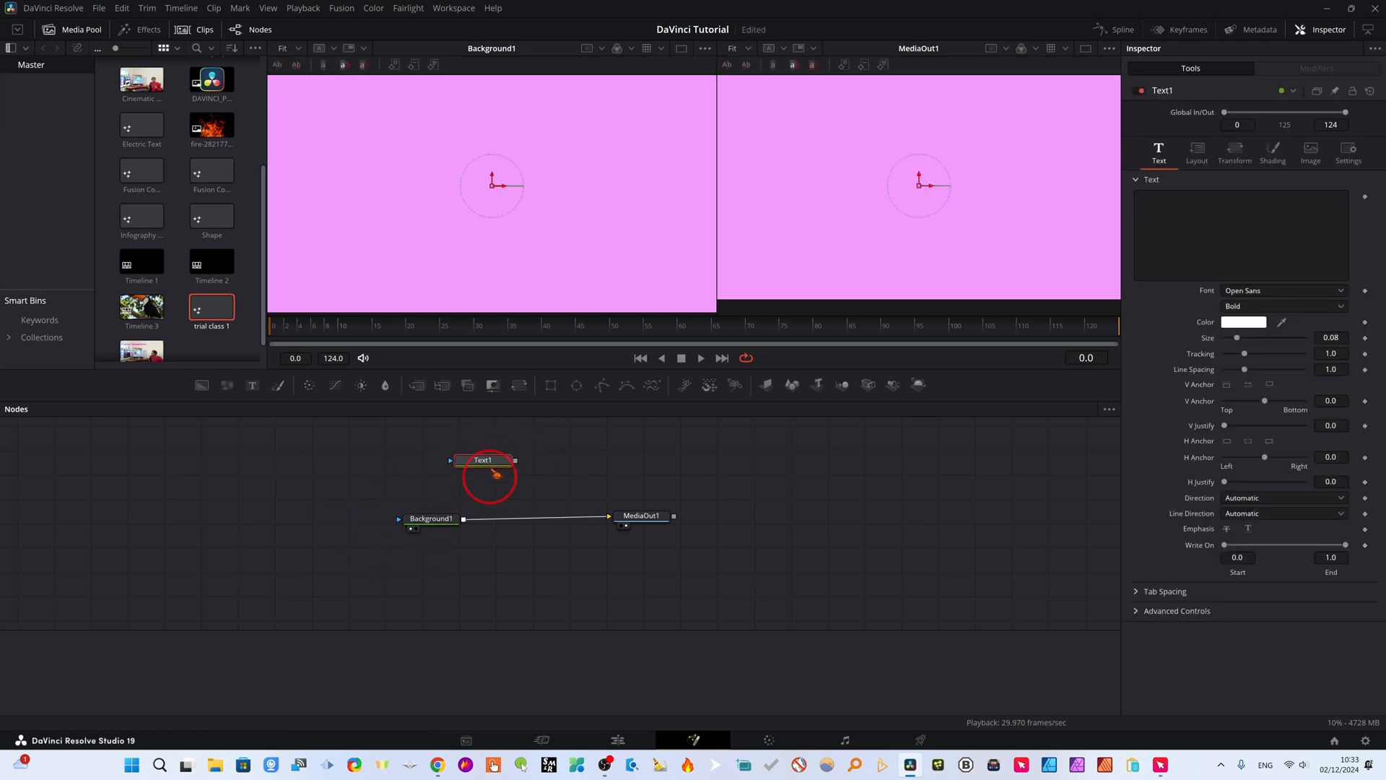
{"action": "left_click", "coordinate": [431, 534]}
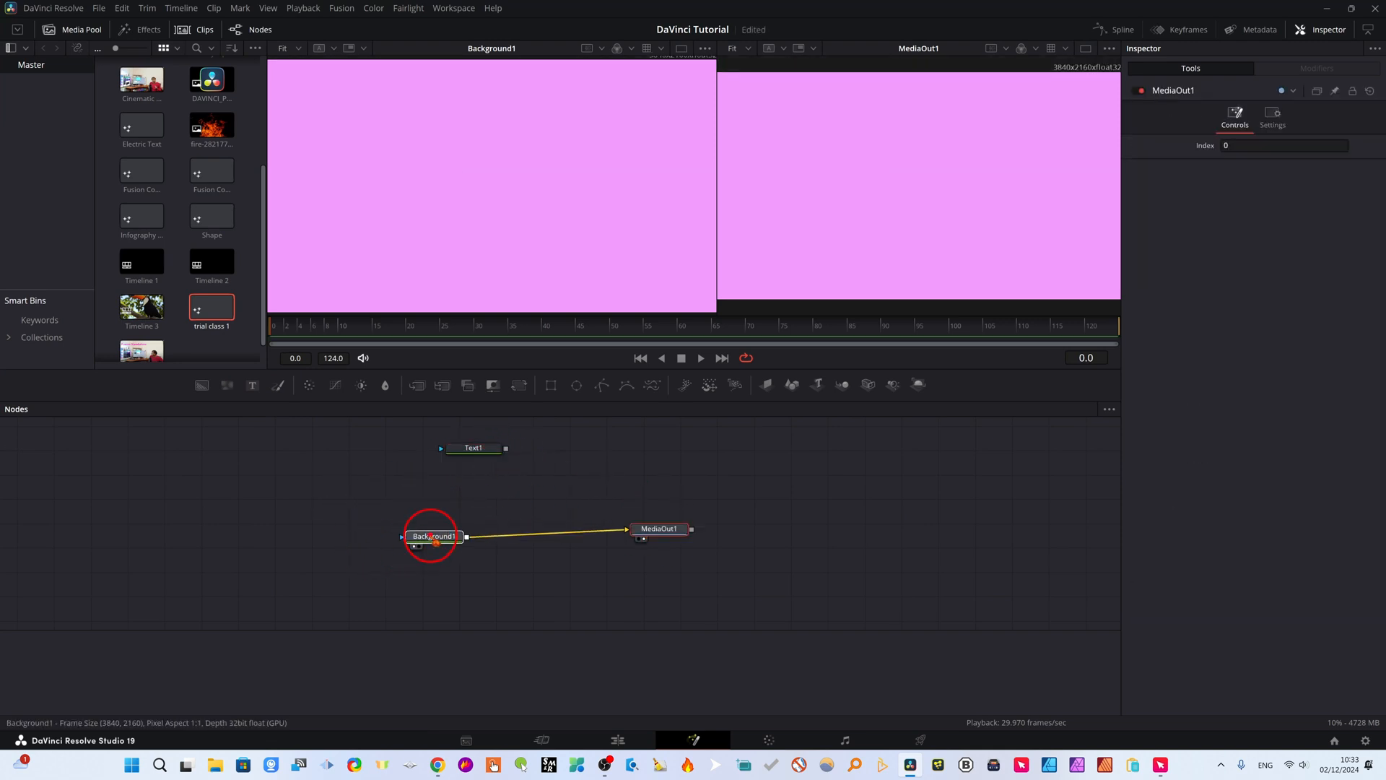
Try merging Text1 directly onto Background1's output, and delete the resulting Merge node
{"action": "left_click_drag", "start_coordinate": [506, 448], "coordinate": [466, 535]}
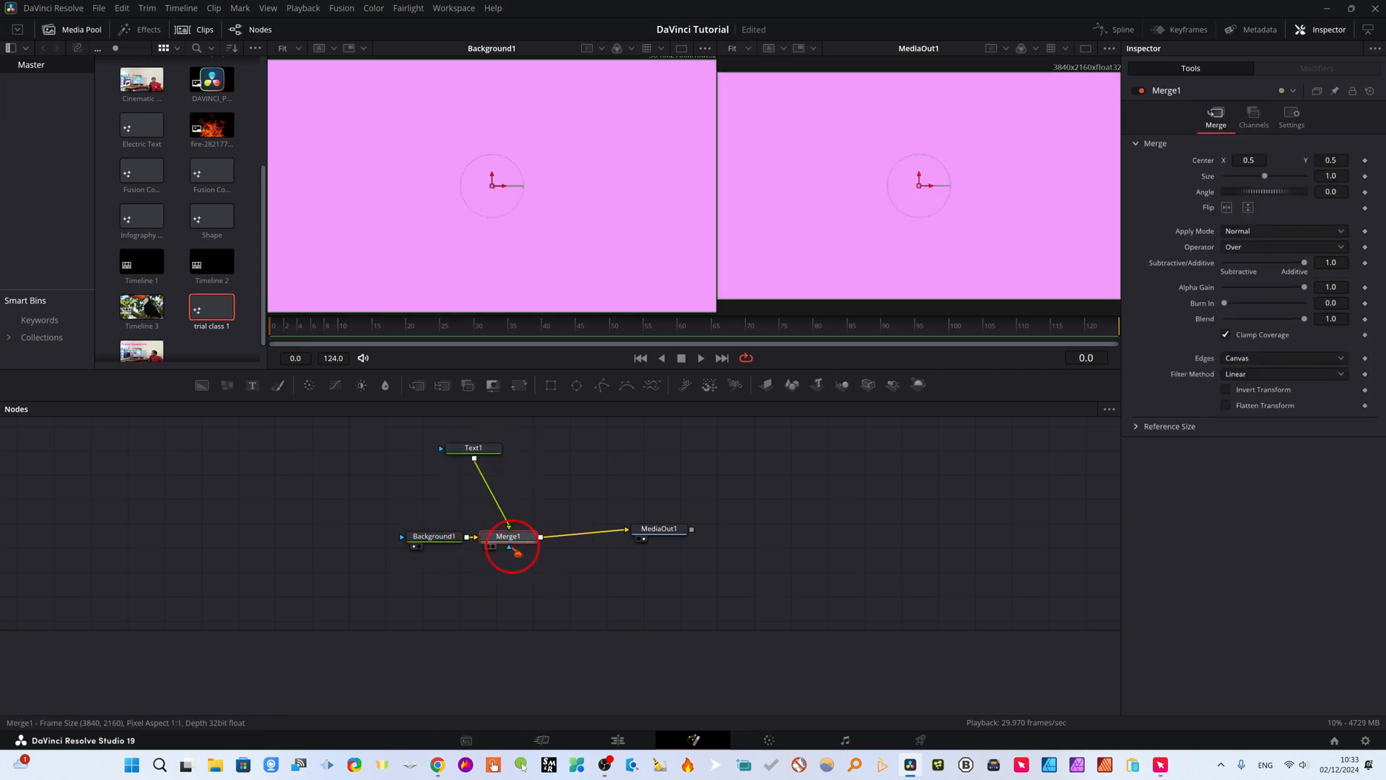
{"action": "key", "text": "Delete"}
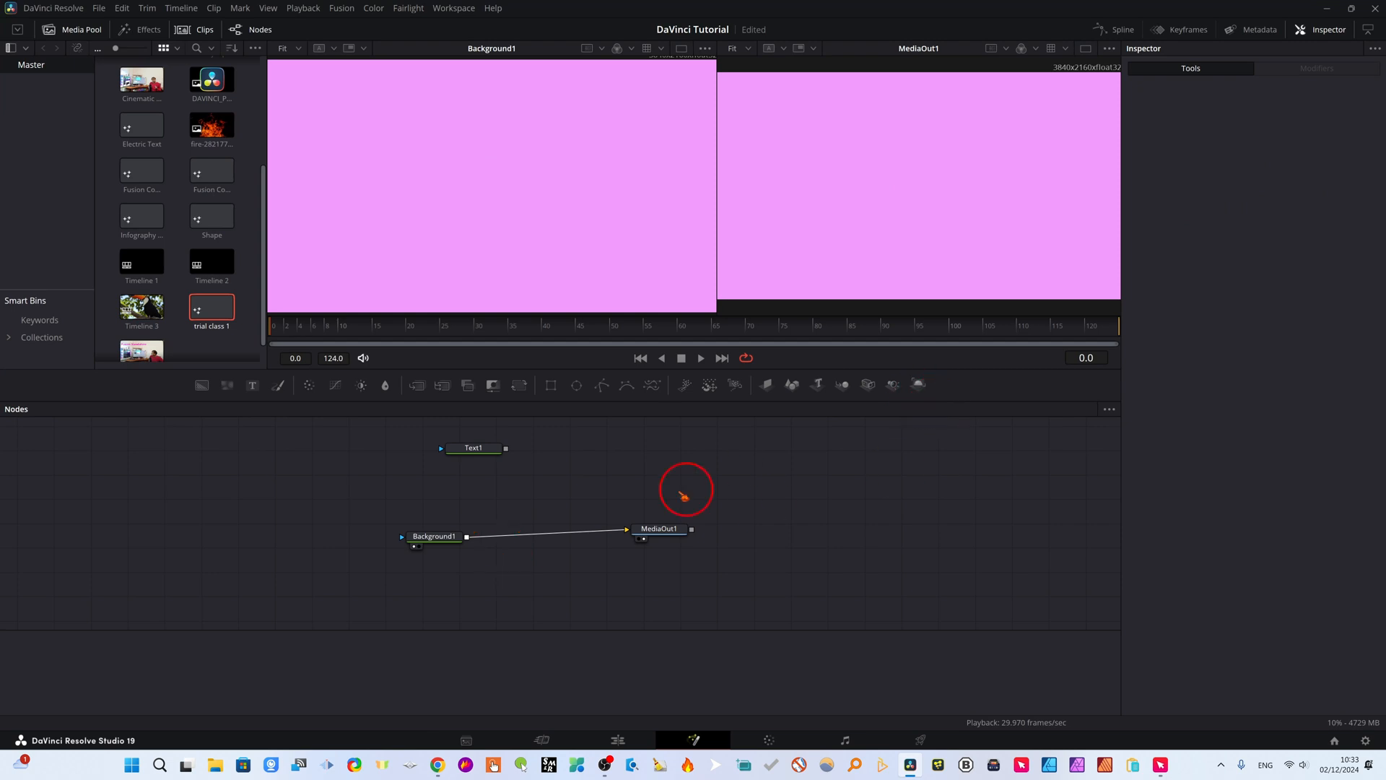
Disconnect Background1 from MediaOut1, then wire Background1 through a new Merge node placed between them to MediaOut1
{"action": "left_click_drag", "start_coordinate": [622, 533], "coordinate": [547, 529]}
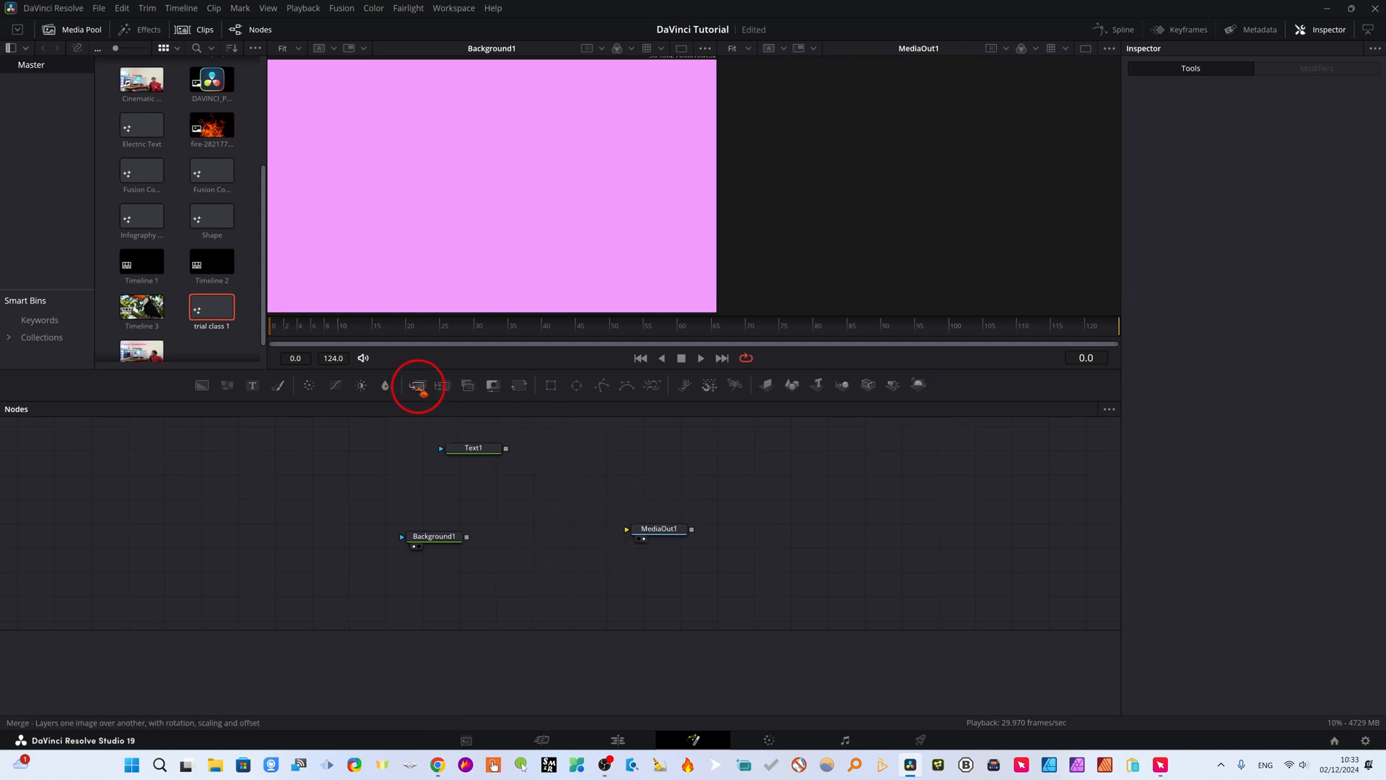
{"action": "left_click_drag", "start_coordinate": [418, 387], "coordinate": [543, 538]}
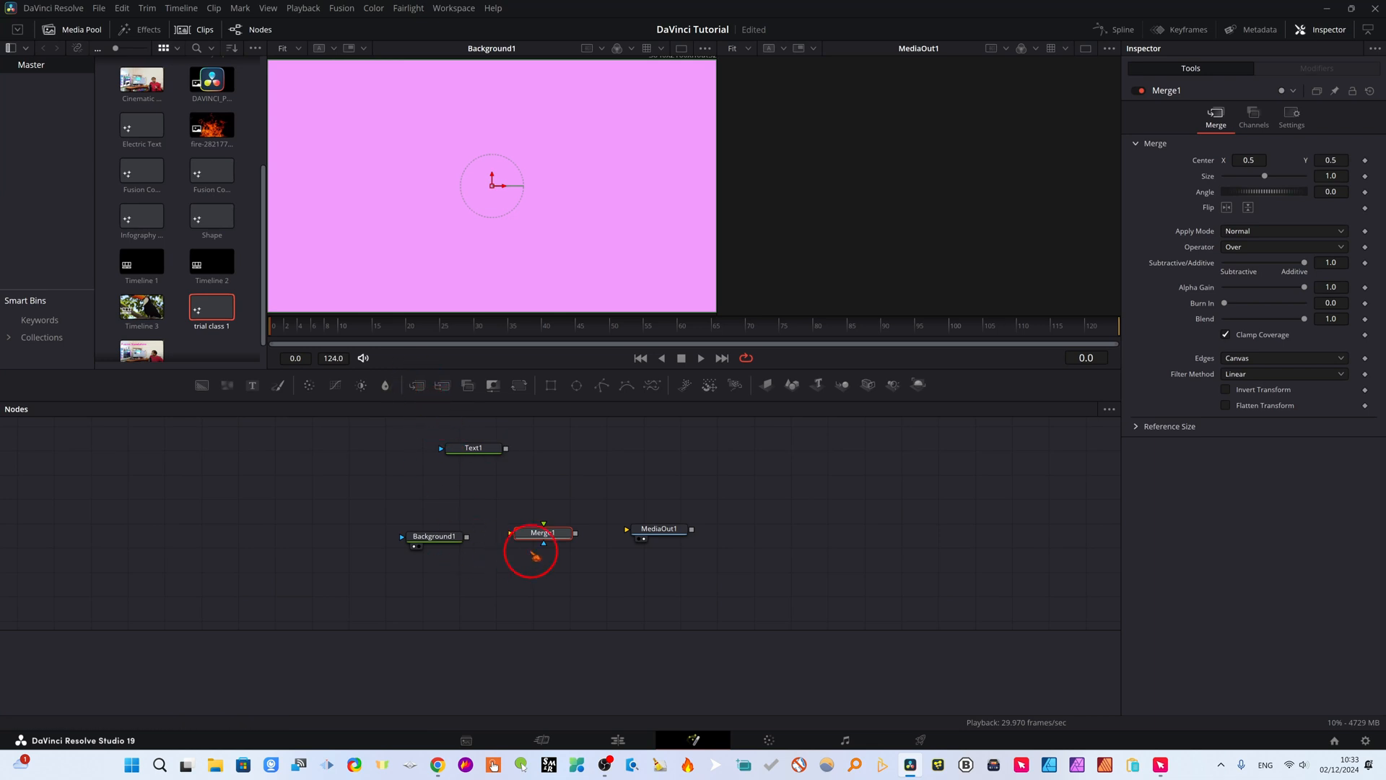
{"action": "left_click_drag", "start_coordinate": [663, 527], "coordinate": [671, 533]}
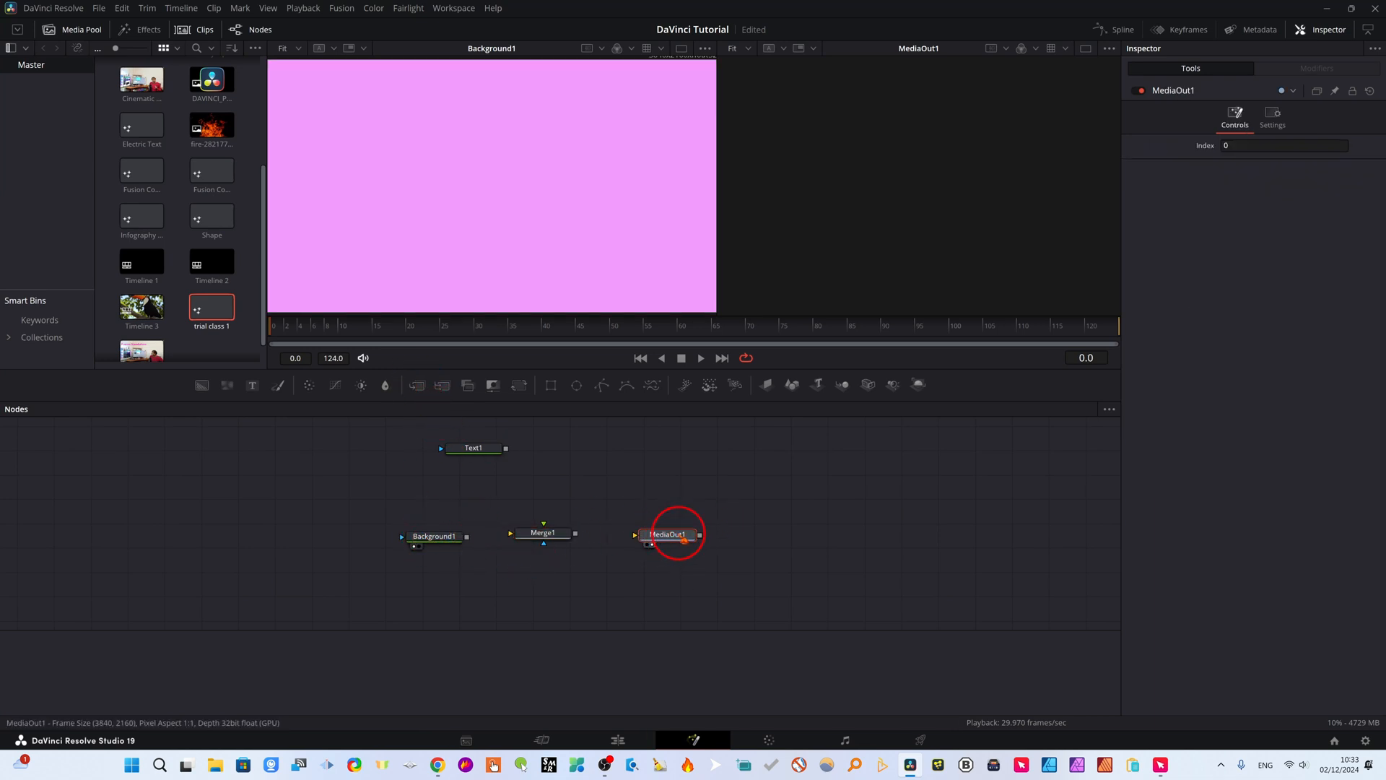
{"action": "left_click_drag", "start_coordinate": [467, 537], "coordinate": [634, 535]}
{"action": "left_click", "coordinate": [548, 537]}
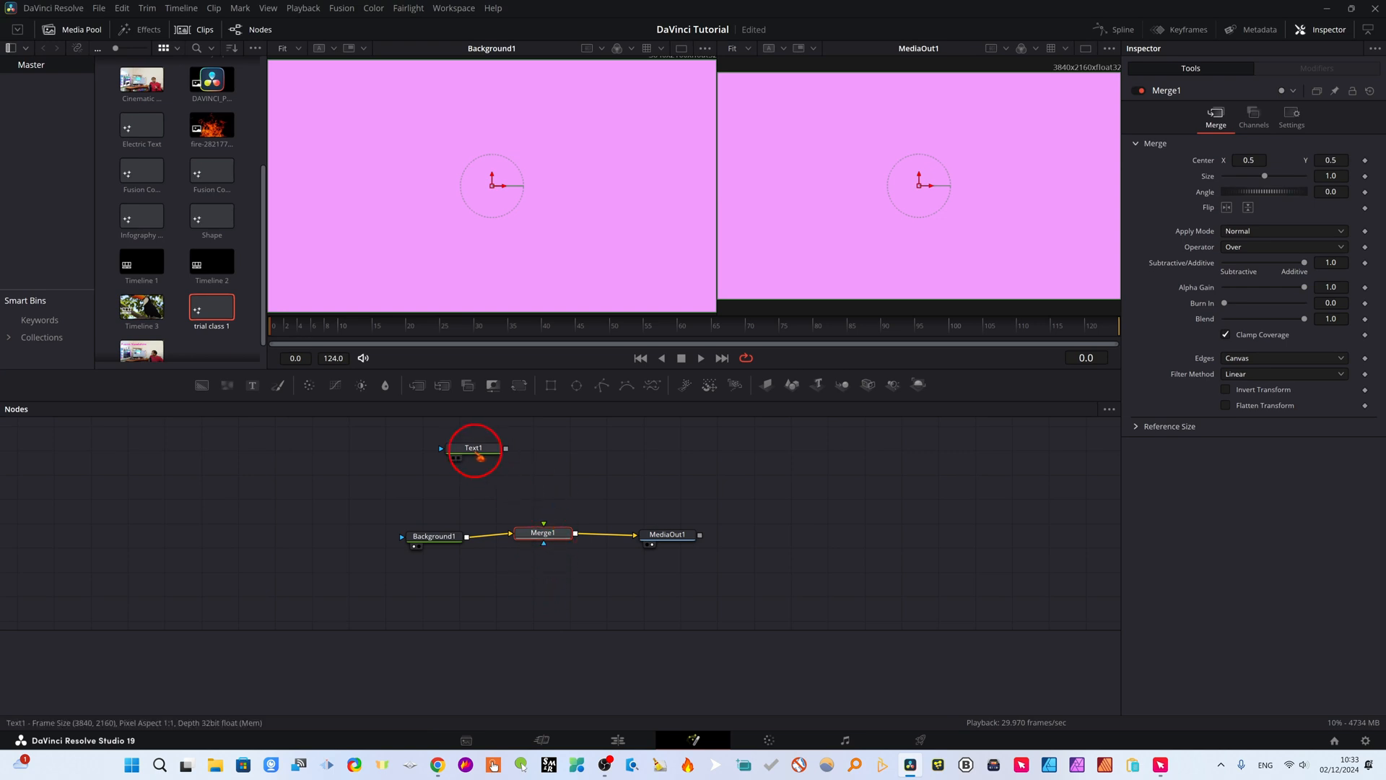
Connect Text1 to Merge1's foreground input from above and set its text to RESOLVE4U
{"action": "left_click_drag", "start_coordinate": [474, 451], "coordinate": [549, 525]}
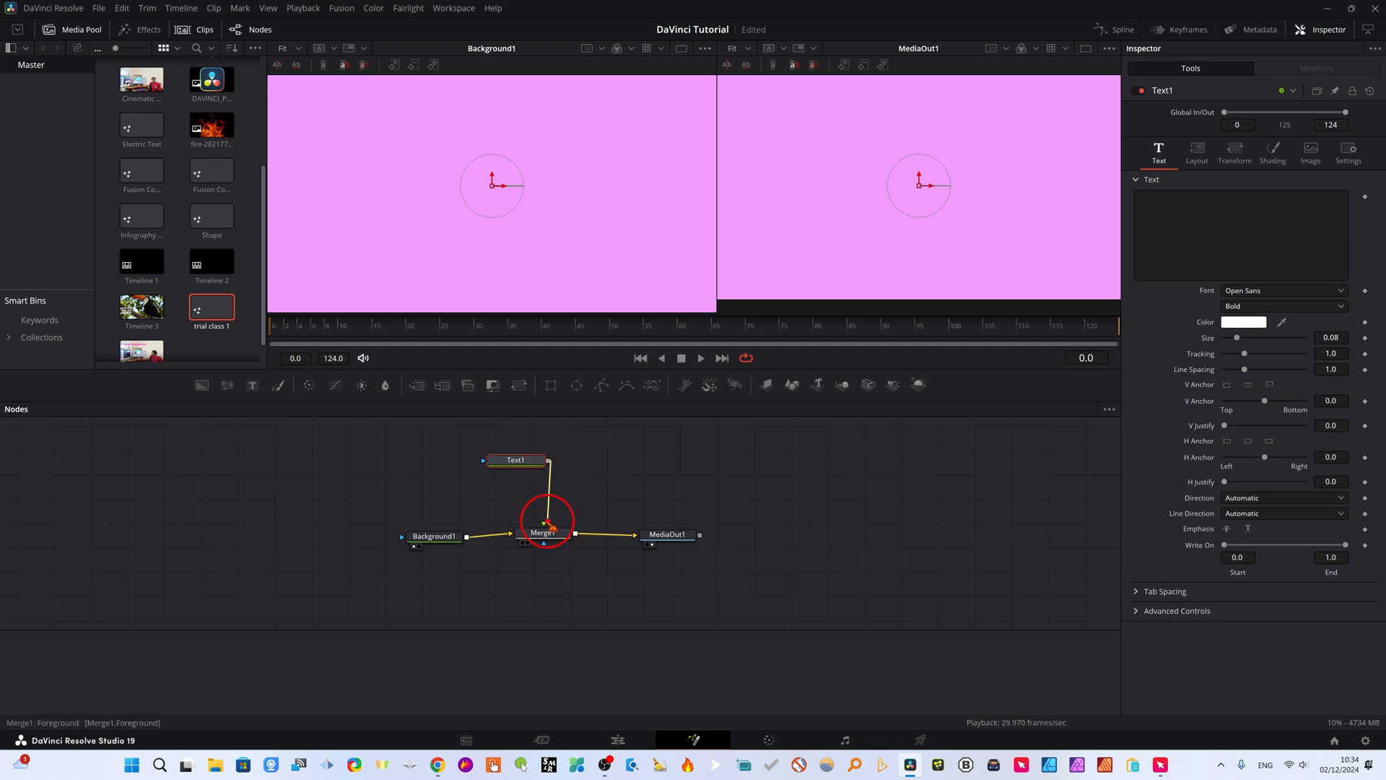
{"action": "left_click_drag", "start_coordinate": [516, 466], "coordinate": [530, 461]}
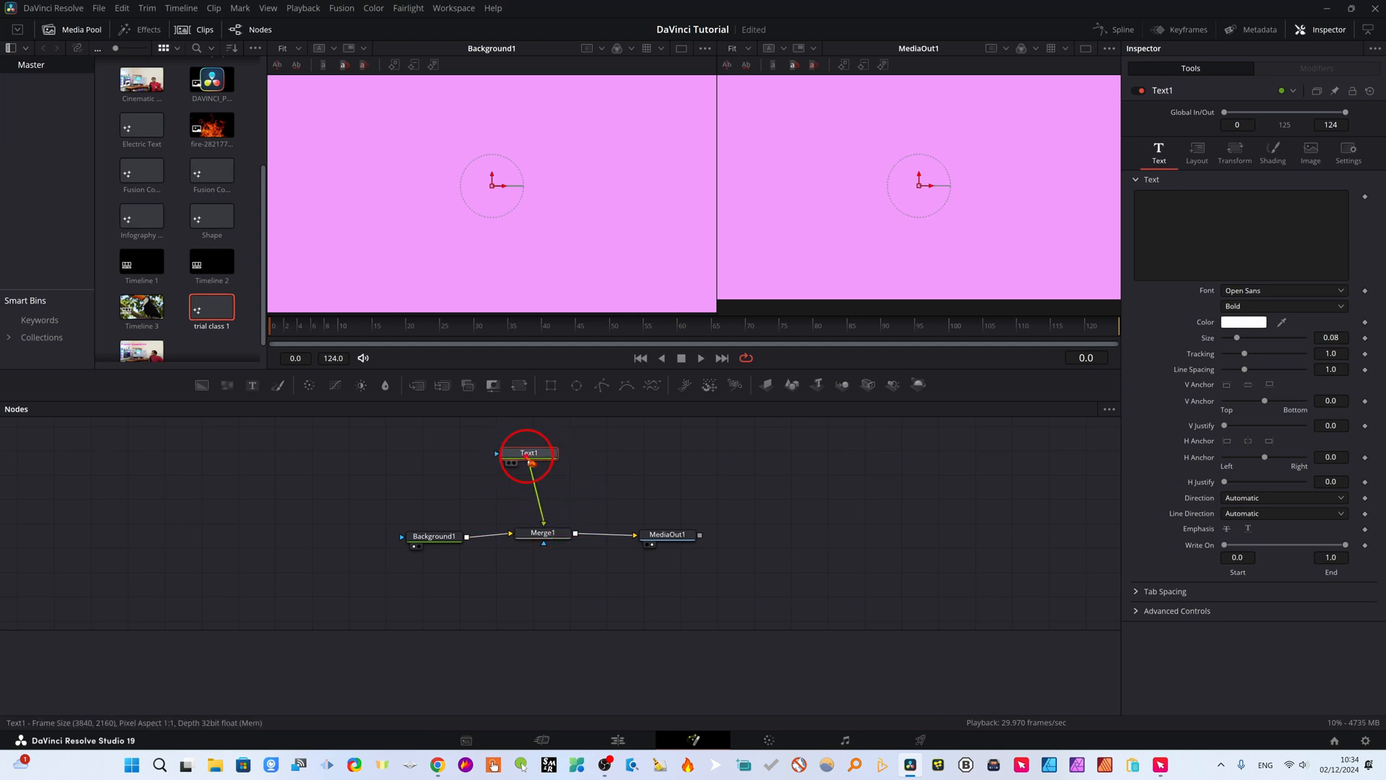
{"action": "left_click", "coordinate": [1160, 215]}
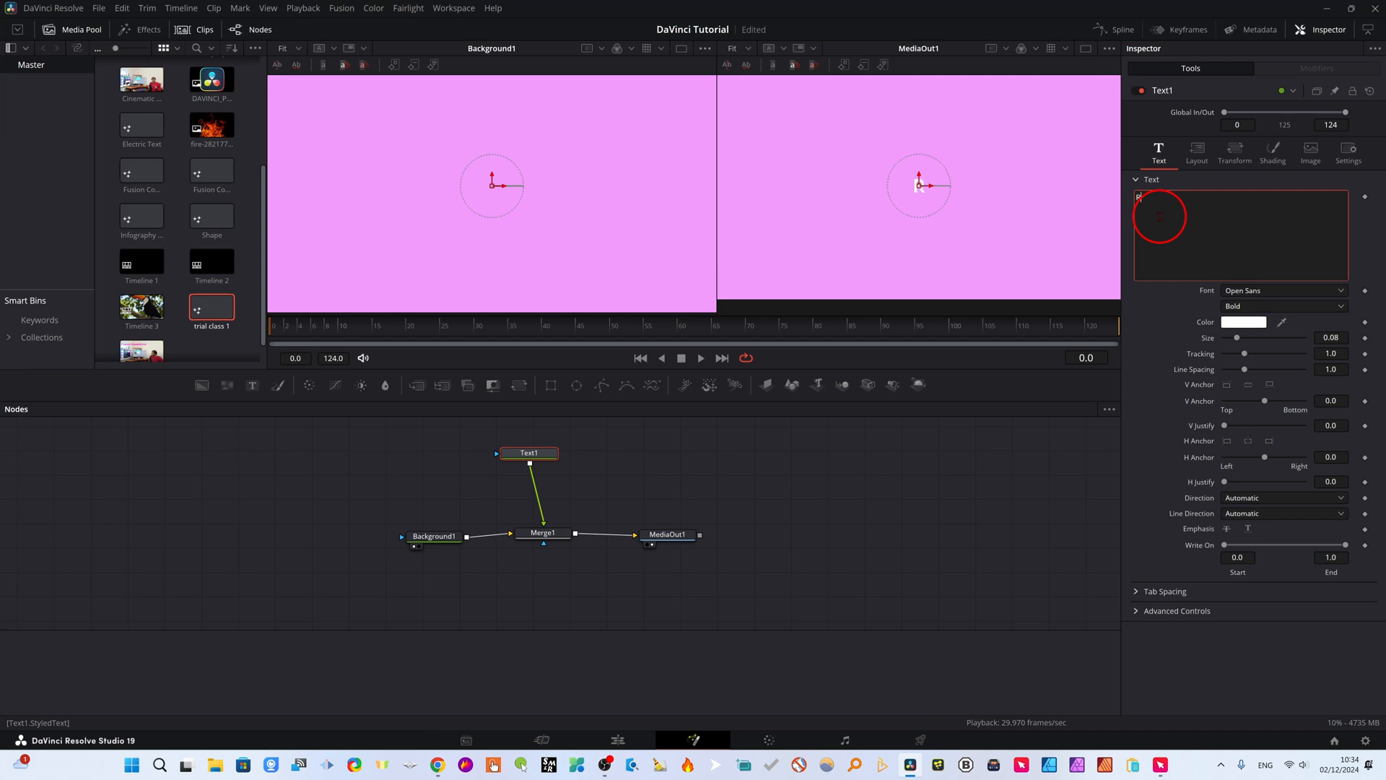
{"action": "type", "text": "RESOLVE4U"}
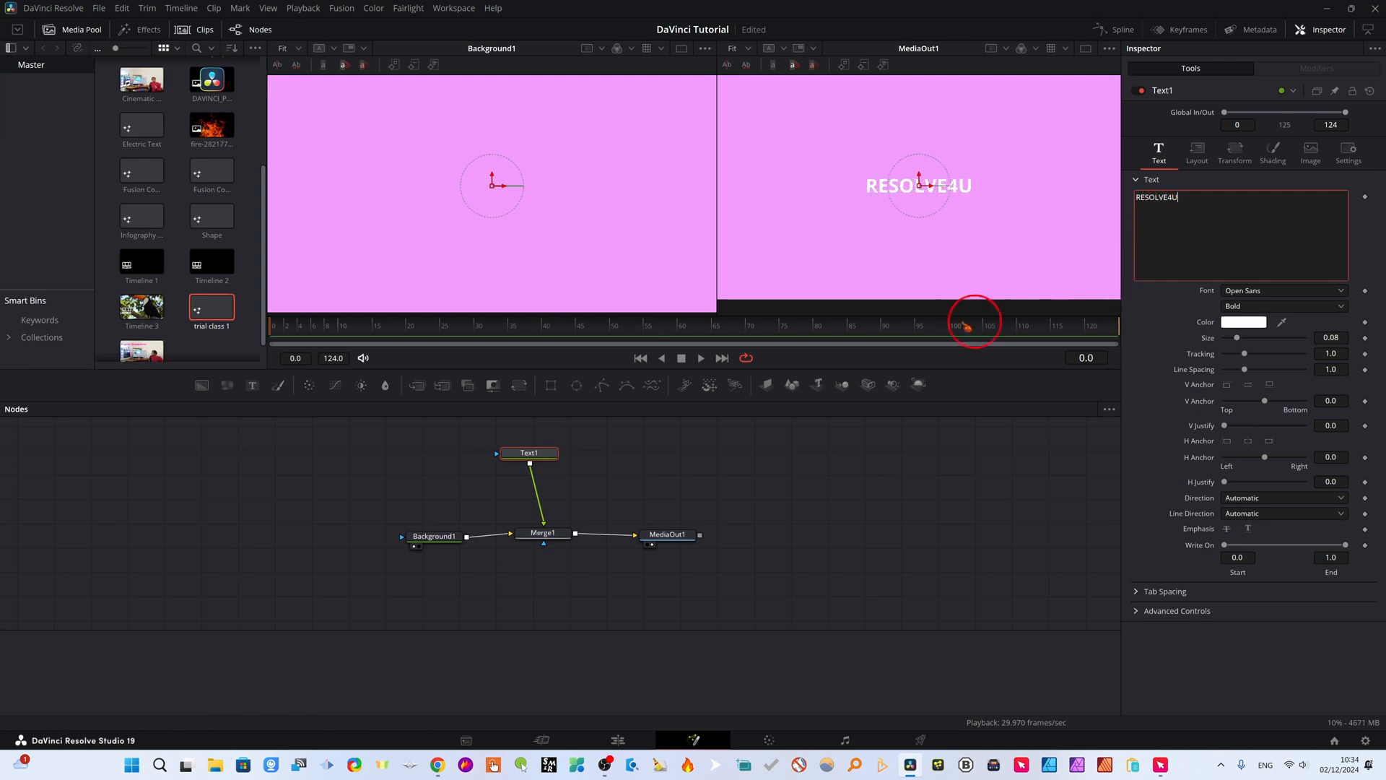
Set the RESOLVE4U text color to light green #86ff3a
{"action": "left_click", "coordinate": [1238, 325]}
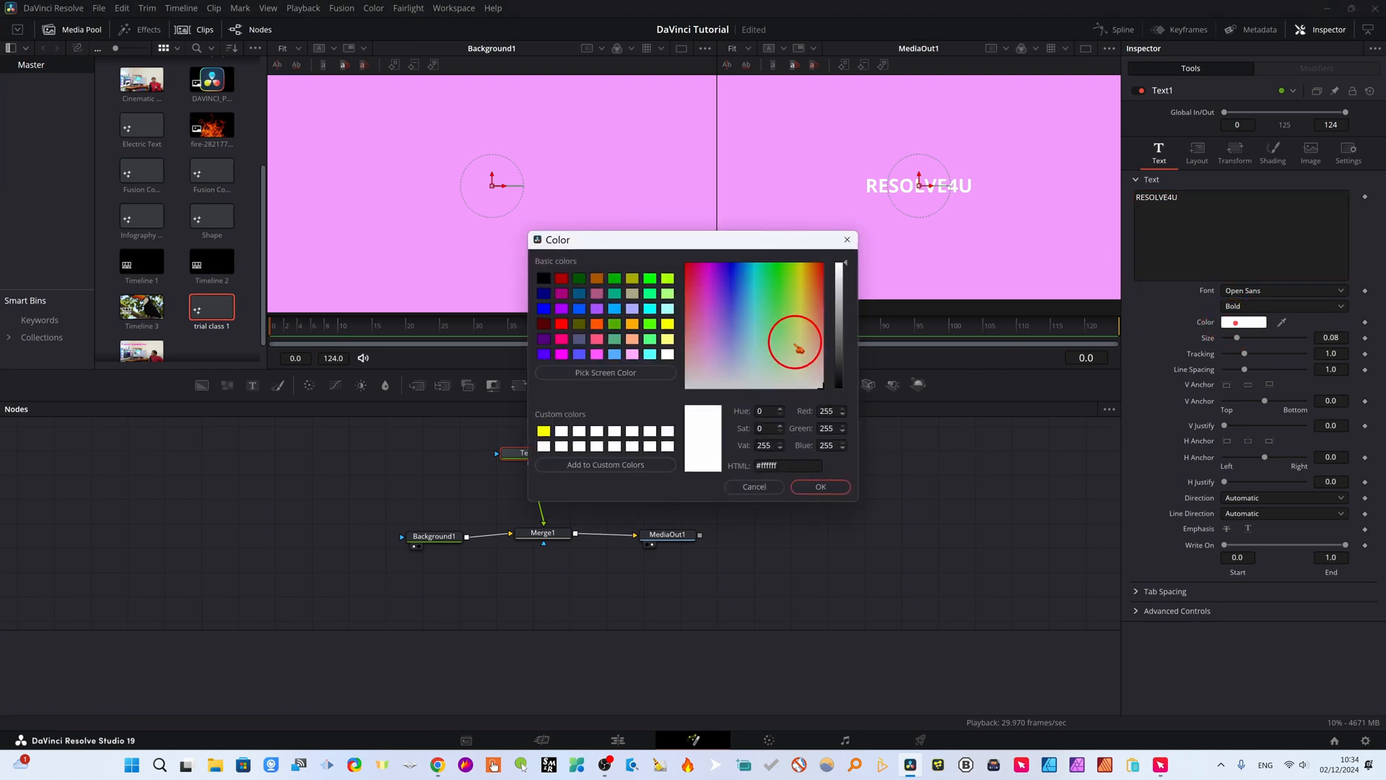
{"action": "left_click_drag", "start_coordinate": [798, 340], "coordinate": [779, 293]}
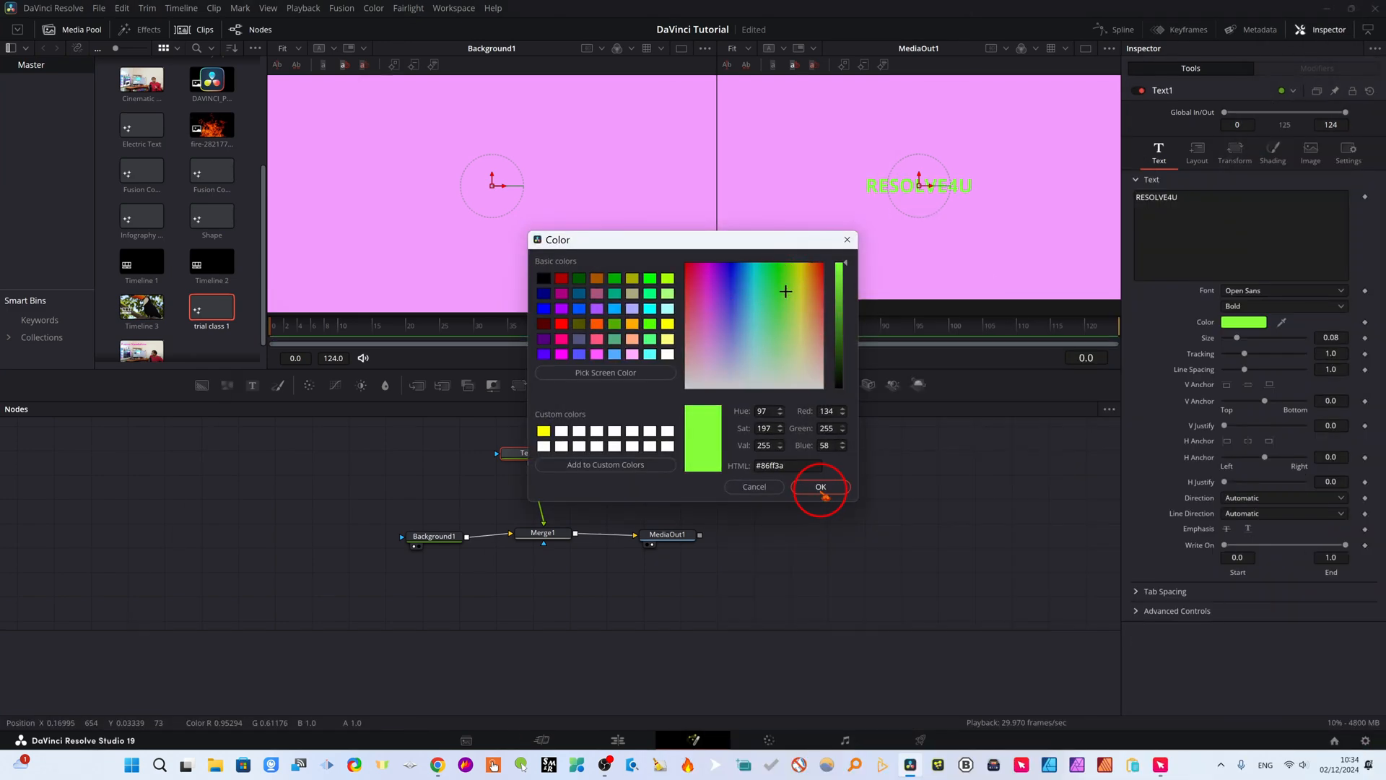
{"action": "left_click", "coordinate": [820, 486]}
Enlarge the RESOLVE4U text to size 0.1929 and move it toward the frame's upper left
{"action": "left_click_drag", "start_coordinate": [1237, 338], "coordinate": [1254, 337]}
{"action": "left_click_drag", "start_coordinate": [918, 185], "coordinate": [847, 147]}
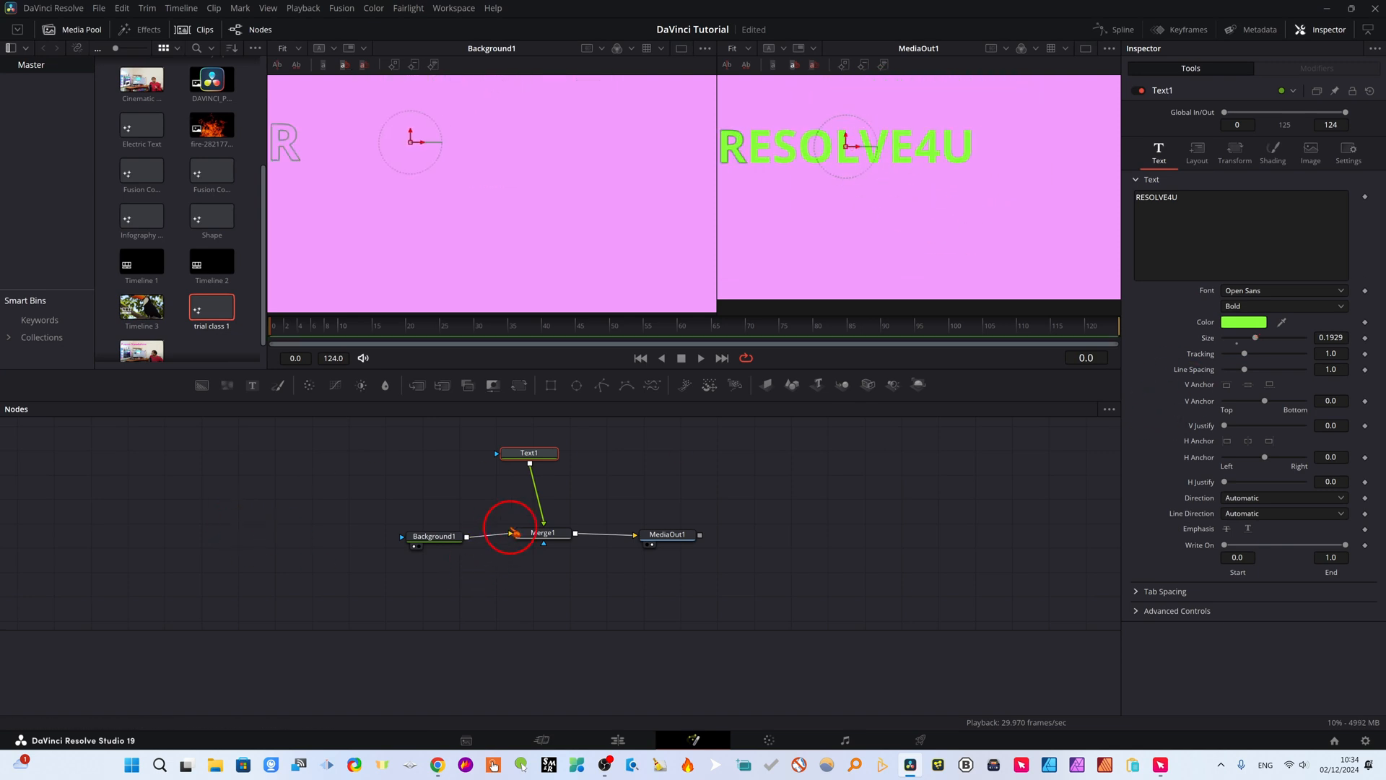
{"action": "left_click_drag", "start_coordinate": [543, 534], "coordinate": [549, 539]}
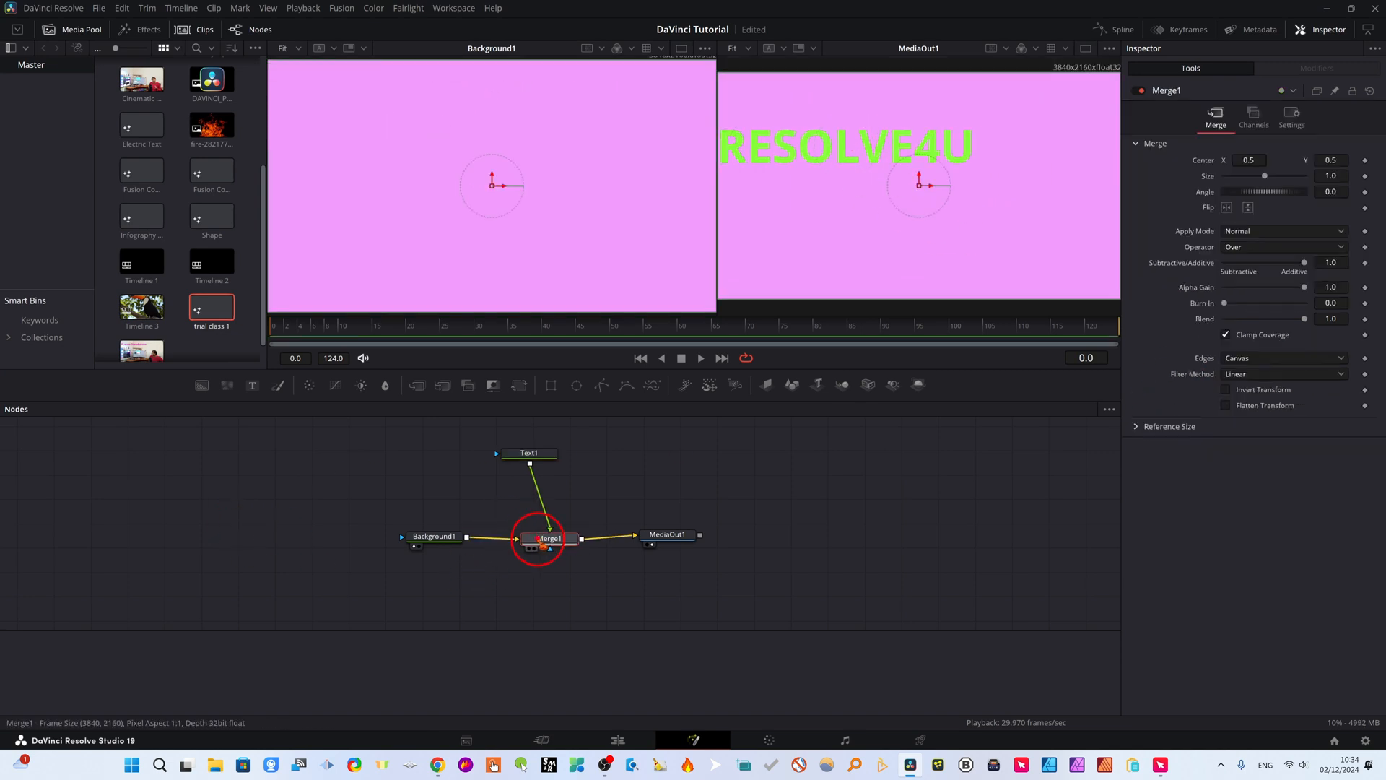
Open Timeline 3 on the Edit page and place the trial class 1 composition on Video 2 above the toucan clip's start
{"action": "left_click", "coordinate": [618, 738]}
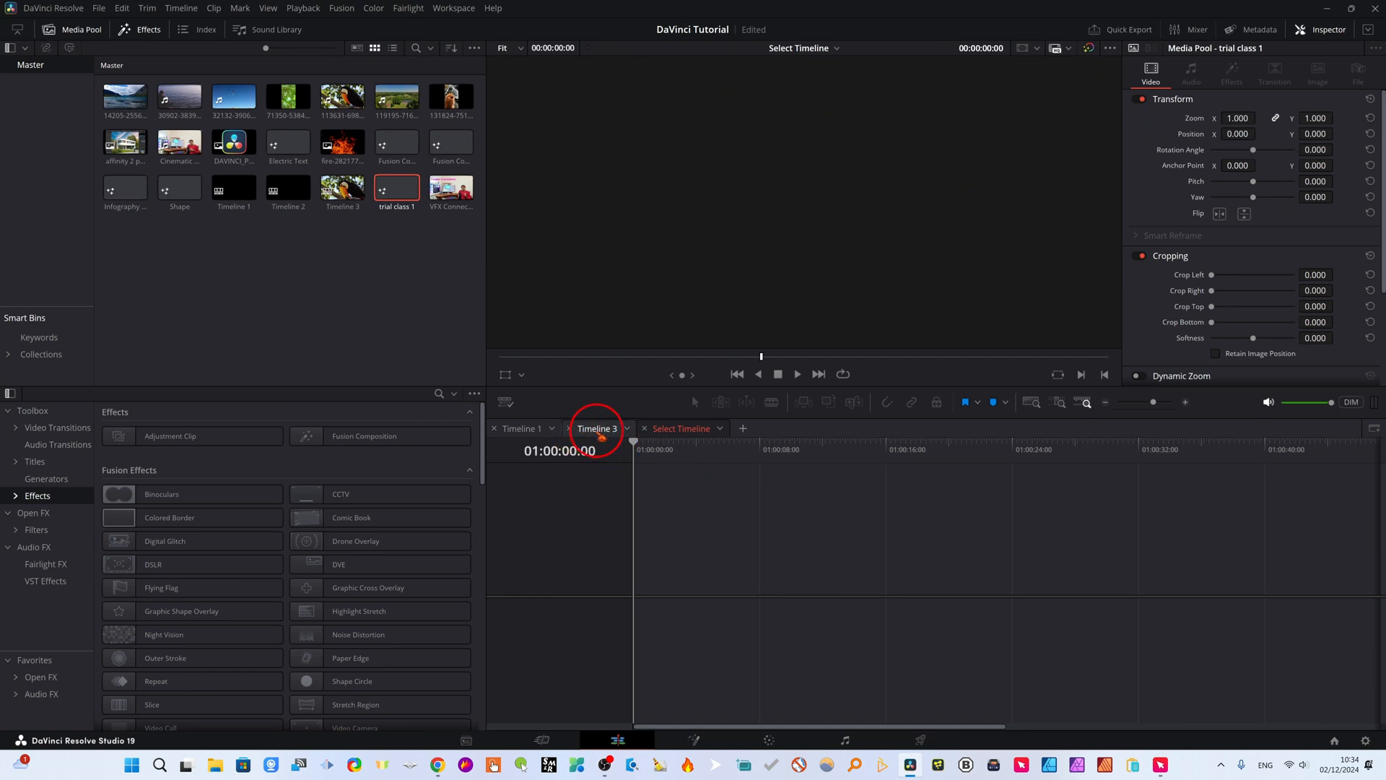
{"action": "left_click", "coordinate": [600, 428]}
{"action": "left_click_drag", "start_coordinate": [1119, 439], "coordinate": [709, 490]}
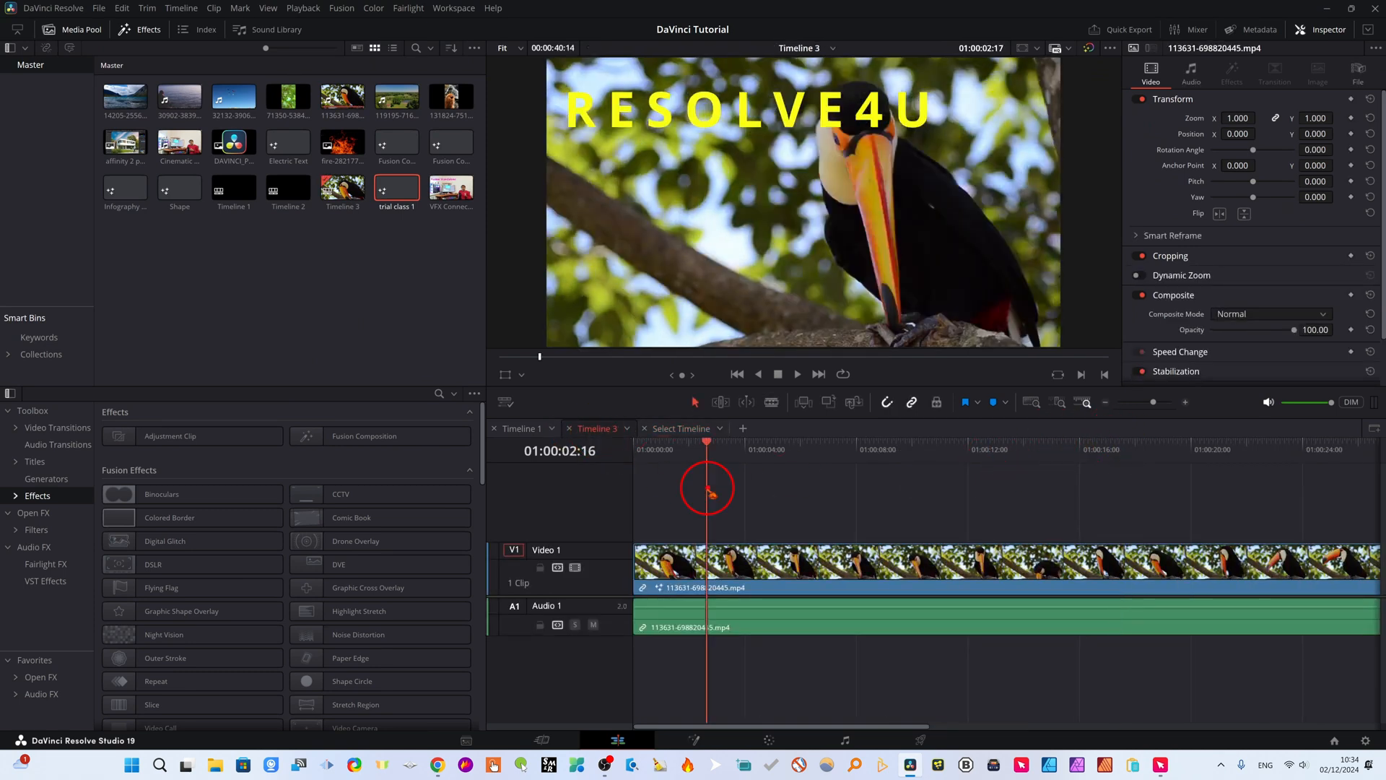
{"action": "left_click", "coordinate": [399, 194]}
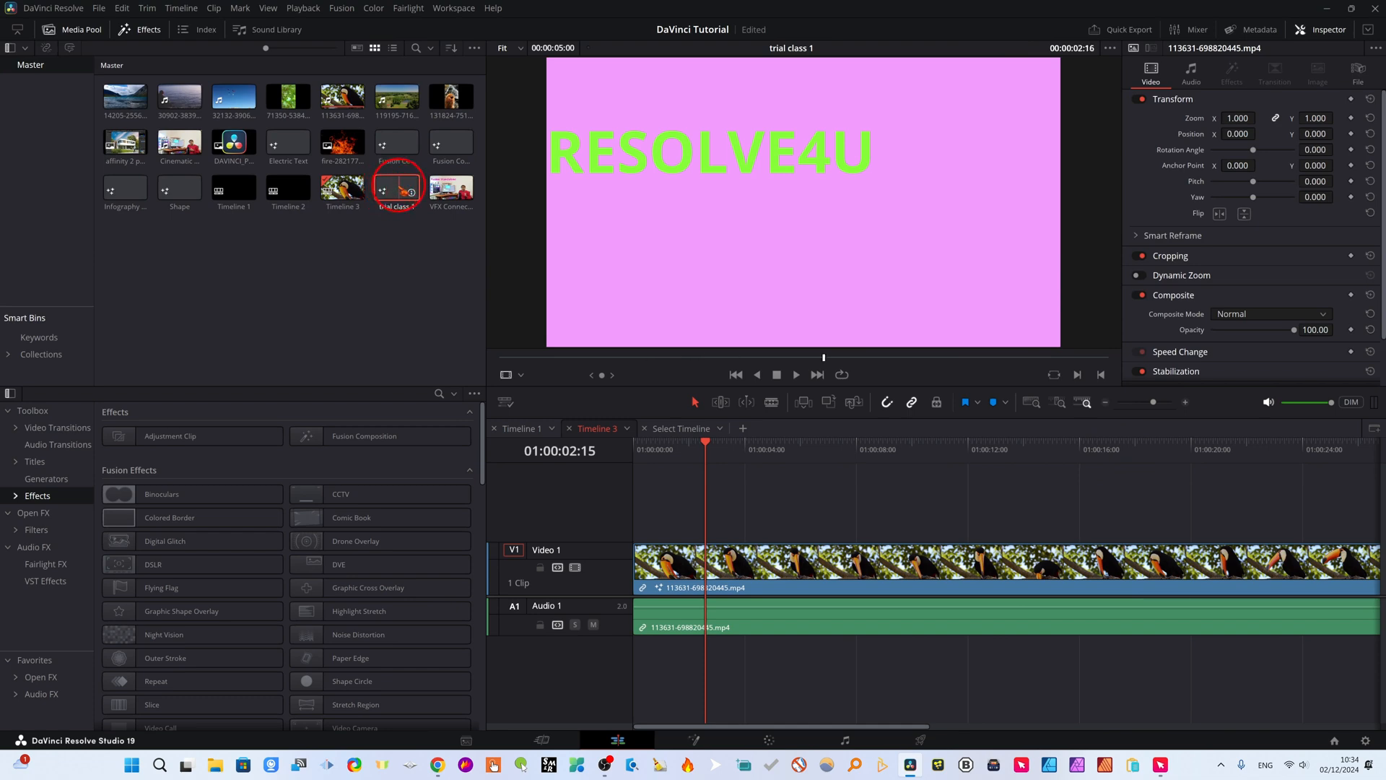
{"action": "left_click_drag", "start_coordinate": [397, 189], "coordinate": [673, 512]}
{"action": "left_click_drag", "start_coordinate": [795, 520], "coordinate": [766, 519]}
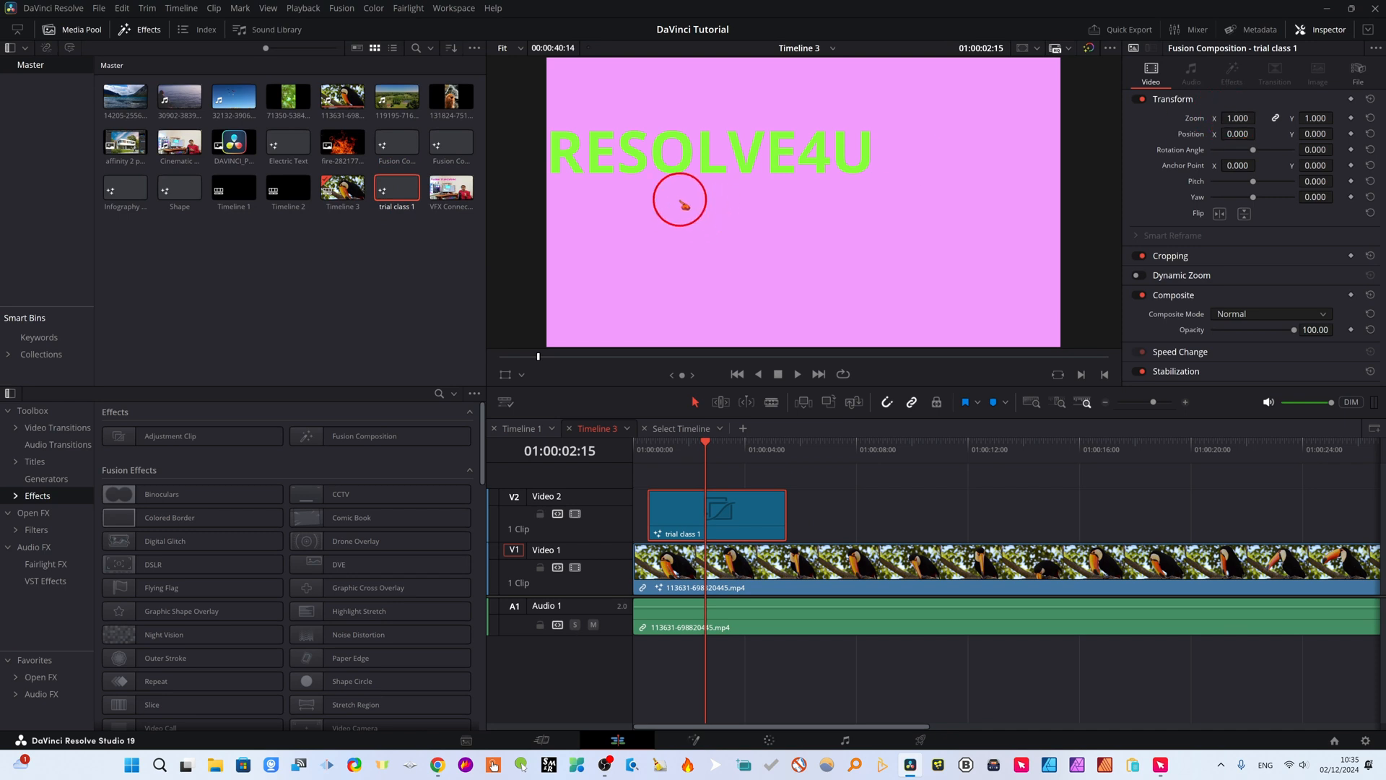
Set the zoom of the trial class 1 clip on Video 2 to 1.040
{"action": "mouse_move", "coordinate": [1237, 118]}
{"action": "left_mouse_down"}
{"action": "mouse_move", "coordinate": [1217, 126]}
{"action": "mouse_move", "coordinate": [1240, 143]}
{"action": "left_mouse_up"}
{"action": "left_click", "coordinate": [767, 244]}
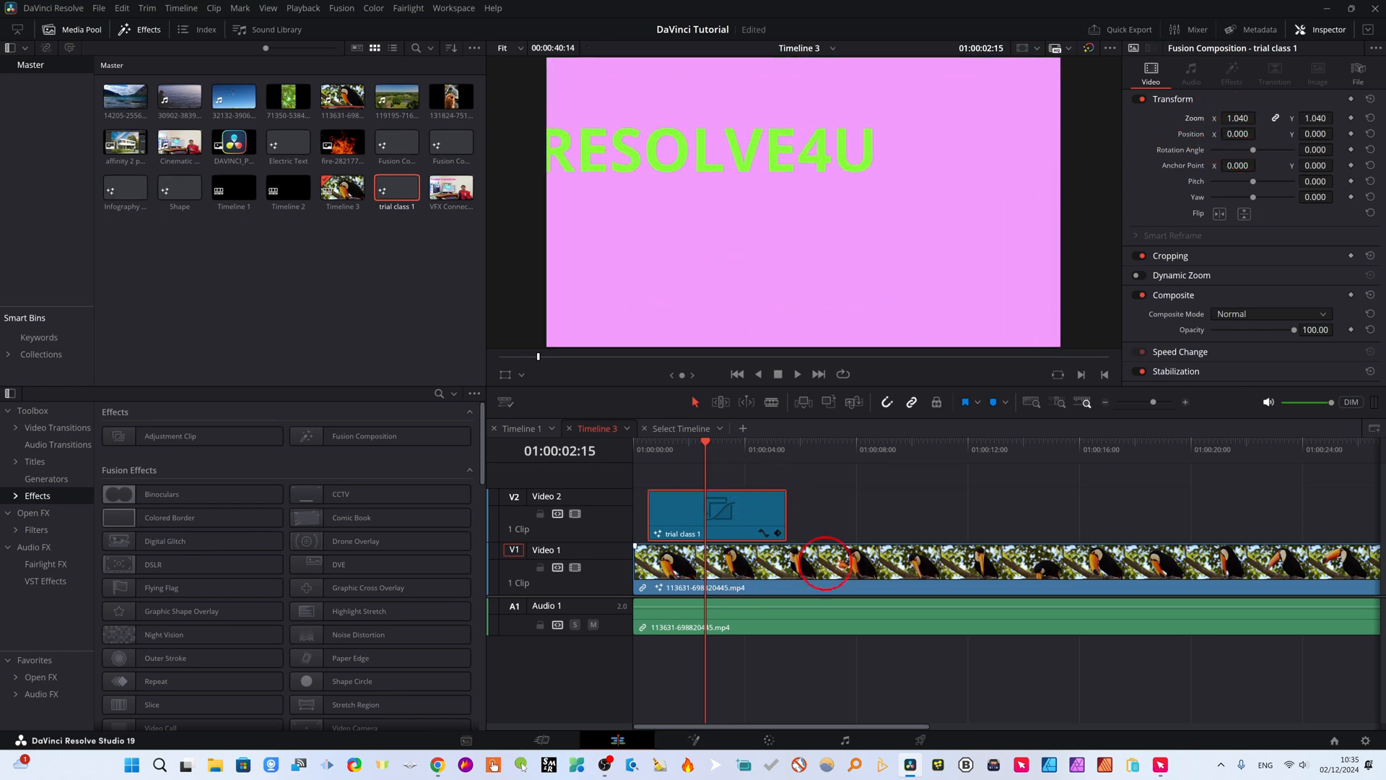
{"action": "left_click", "coordinate": [853, 577]}
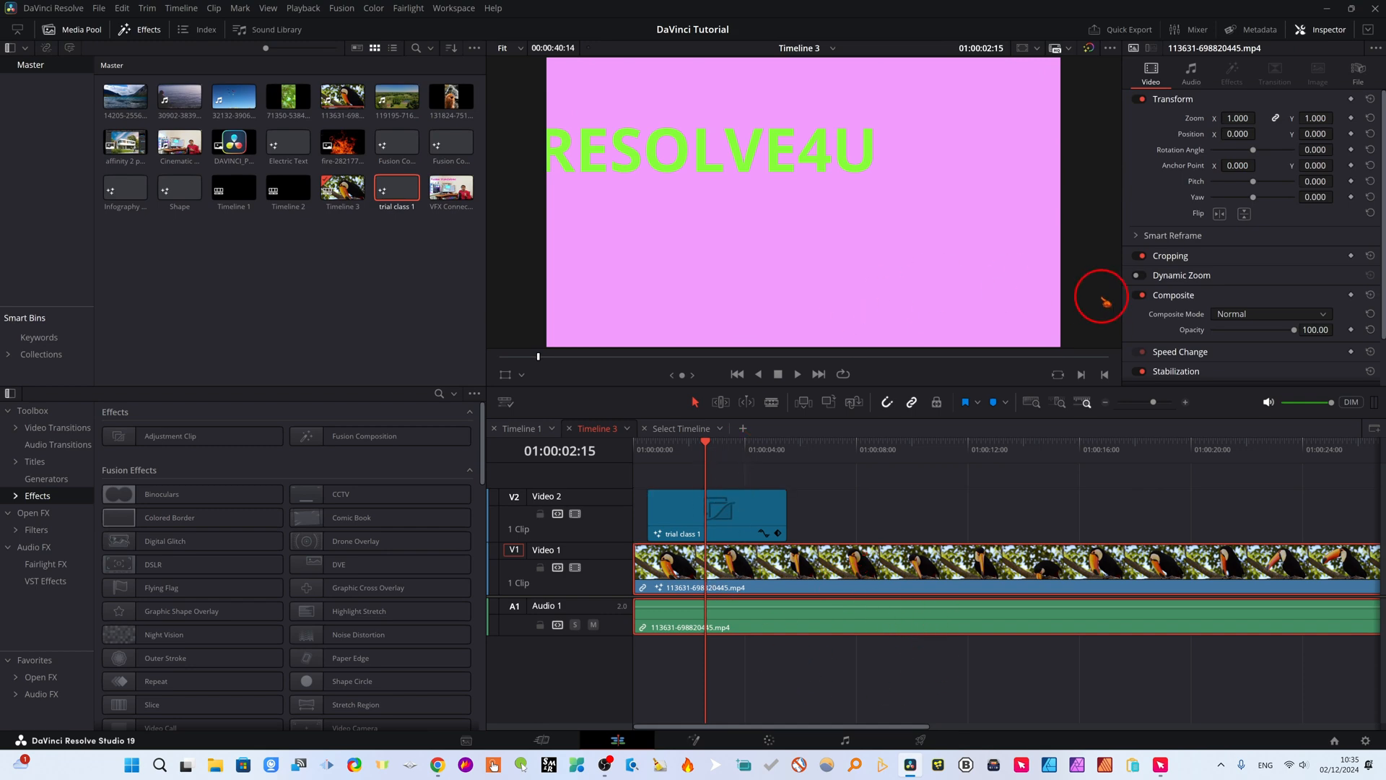
Open the trial class 1 composition from the media pool on the Fusion page
{"action": "left_click", "coordinate": [397, 189]}
{"action": "left_click", "coordinate": [393, 192]}
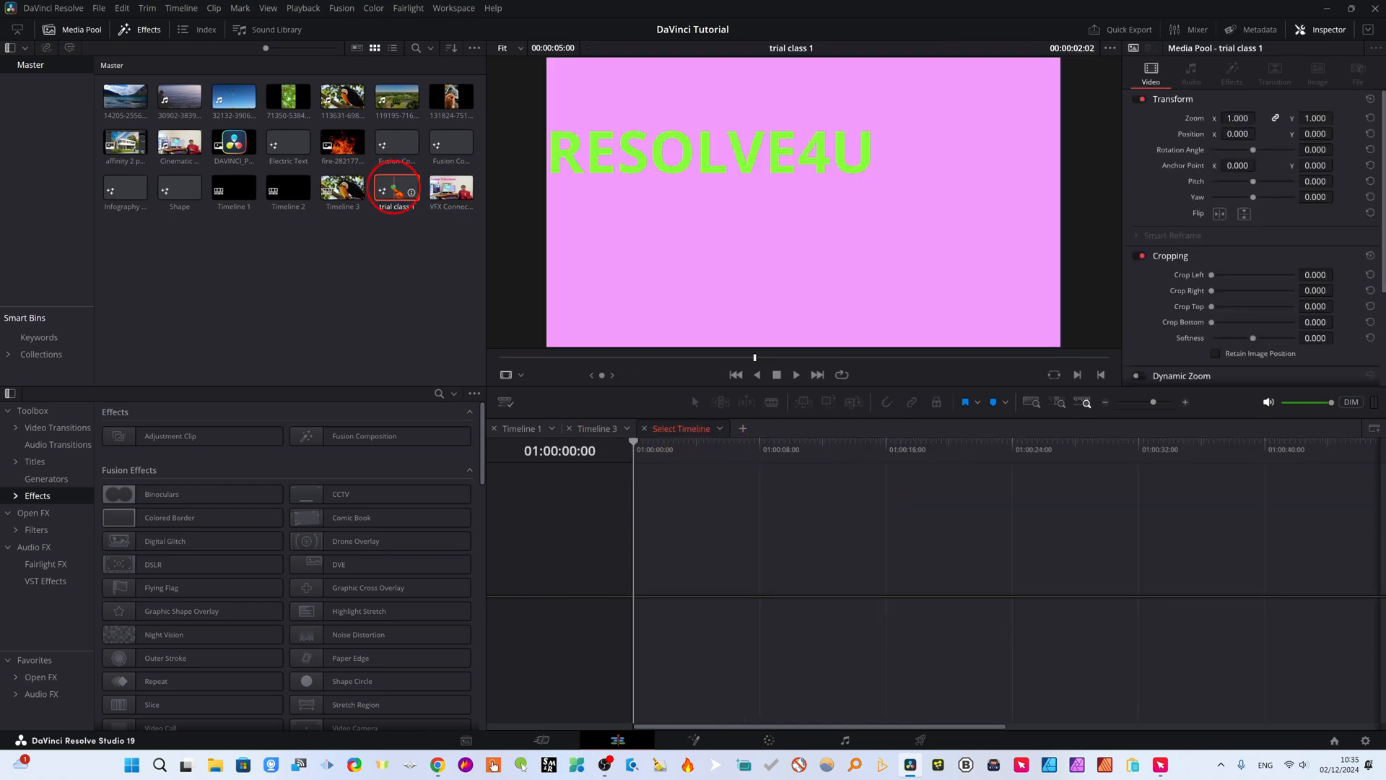
{"action": "right_click", "coordinate": [394, 190]}
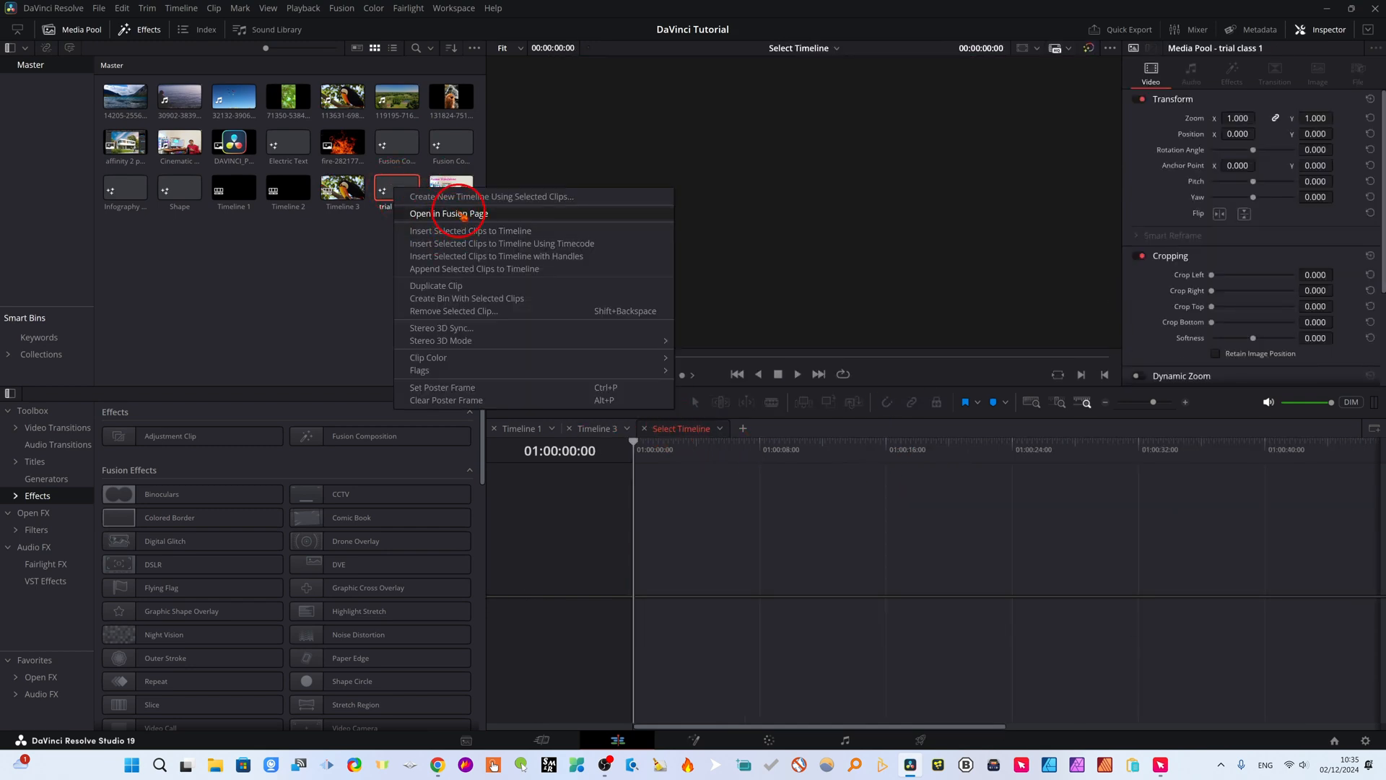
{"action": "left_click", "coordinate": [462, 215]}
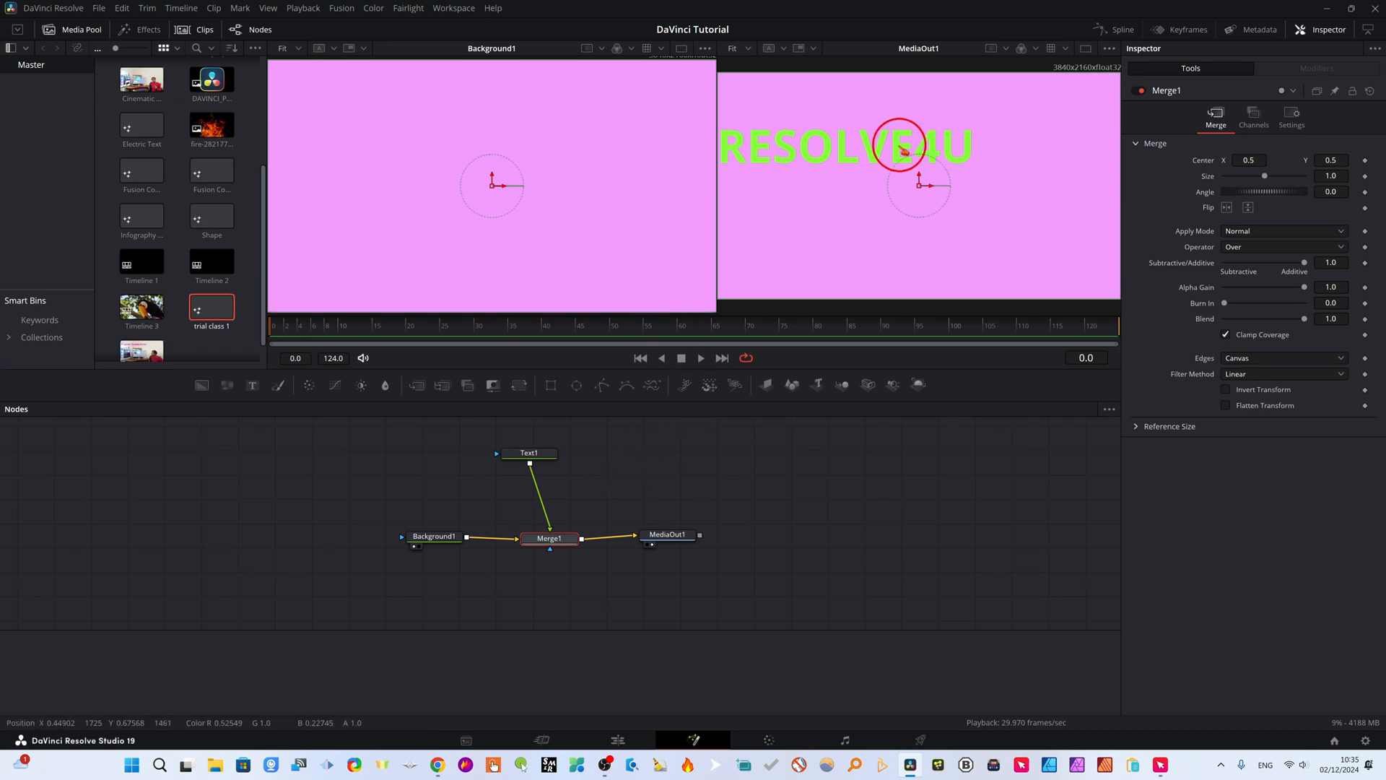
Move the Text1 title down to the frame's mid-height and set Merge1's Center X to 0.496
{"action": "left_click", "coordinate": [530, 452]}
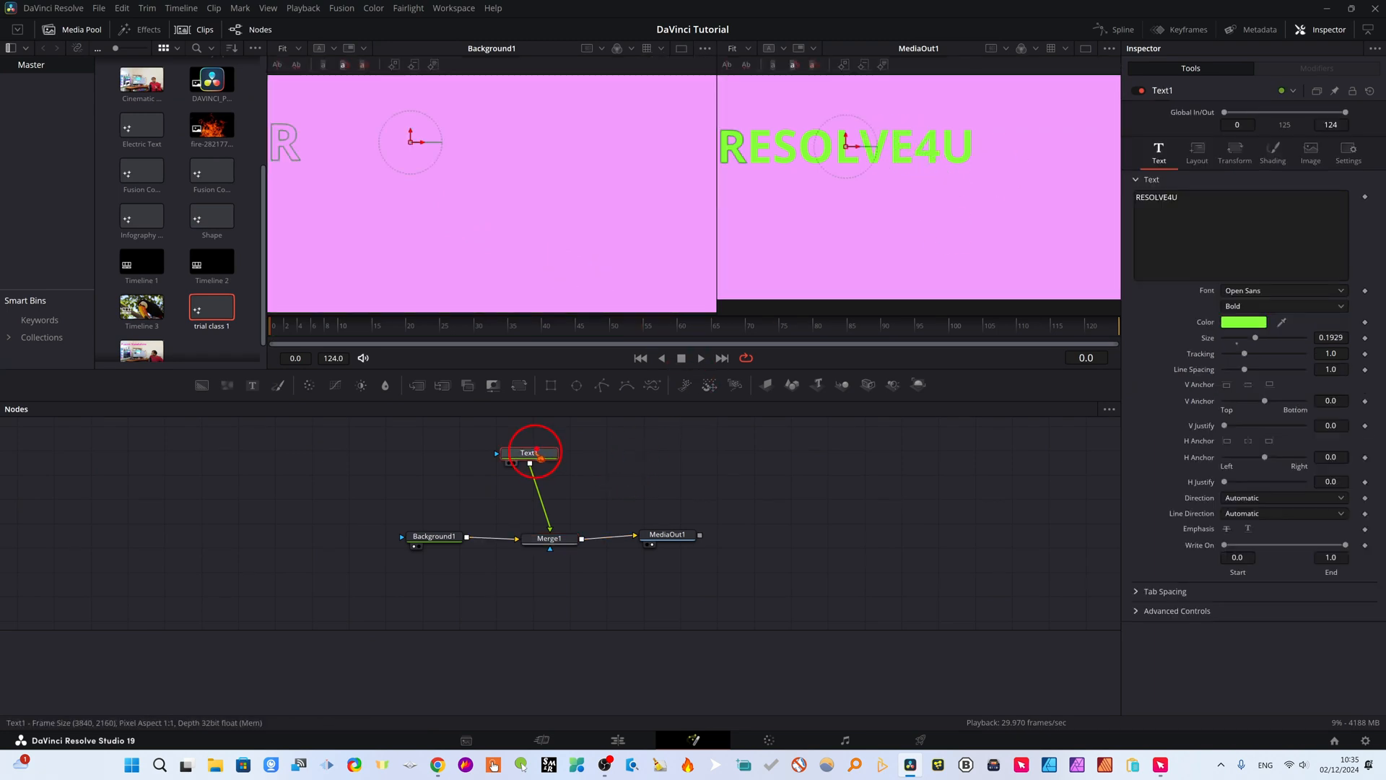
{"action": "left_click_drag", "start_coordinate": [852, 147], "coordinate": [850, 187]}
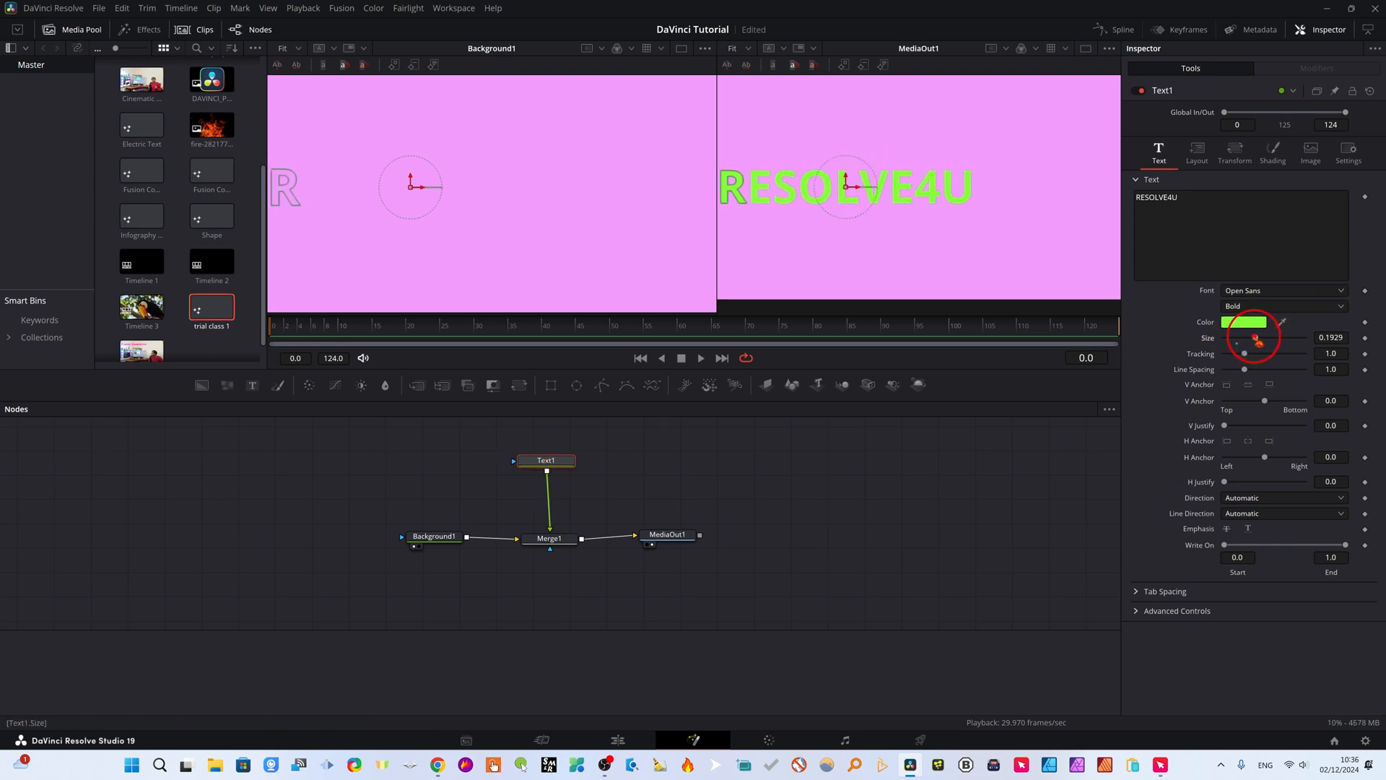
{"action": "left_click", "coordinate": [548, 540]}
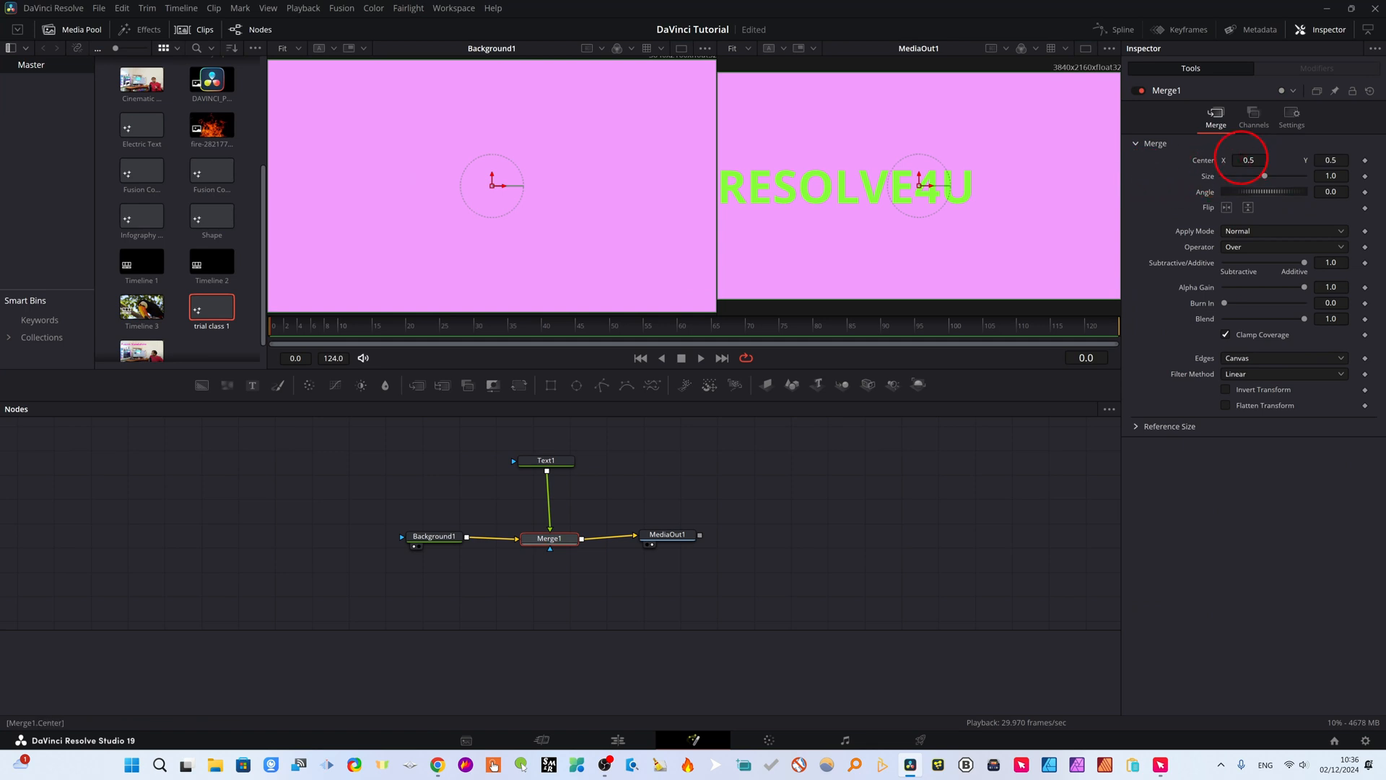
{"action": "mouse_move", "coordinate": [1241, 158]}
{"action": "left_mouse_down"}
{"action": "mouse_move", "coordinate": [1353, 156]}
{"action": "mouse_move", "coordinate": [1227, 149]}
{"action": "mouse_move", "coordinate": [1246, 160]}
{"action": "left_mouse_up"}
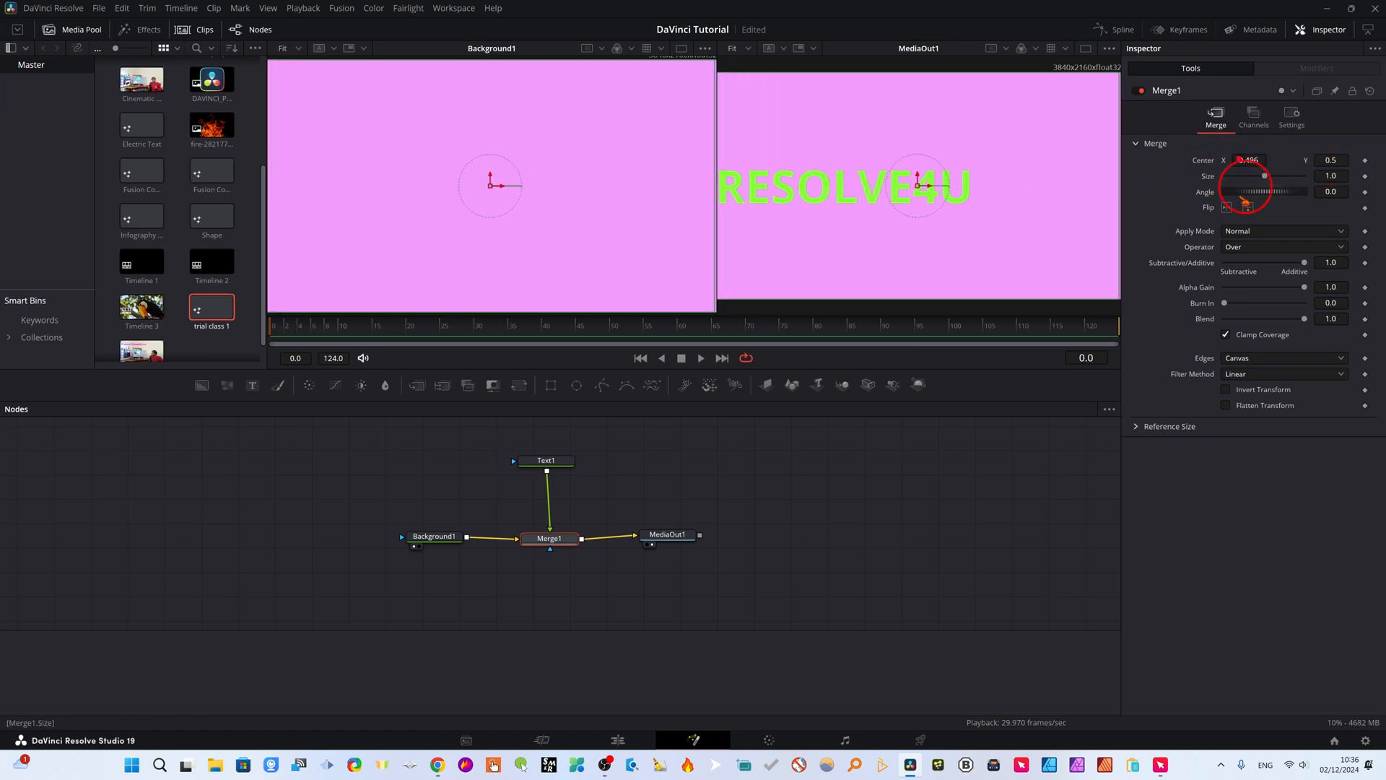
Shift the Text1 title right toward the frame's center and set its size to 0.248
{"action": "left_click", "coordinate": [554, 462]}
{"action": "left_click_drag", "start_coordinate": [845, 186], "coordinate": [904, 190]}
{"action": "left_click_drag", "start_coordinate": [1256, 338], "coordinate": [1267, 338]}
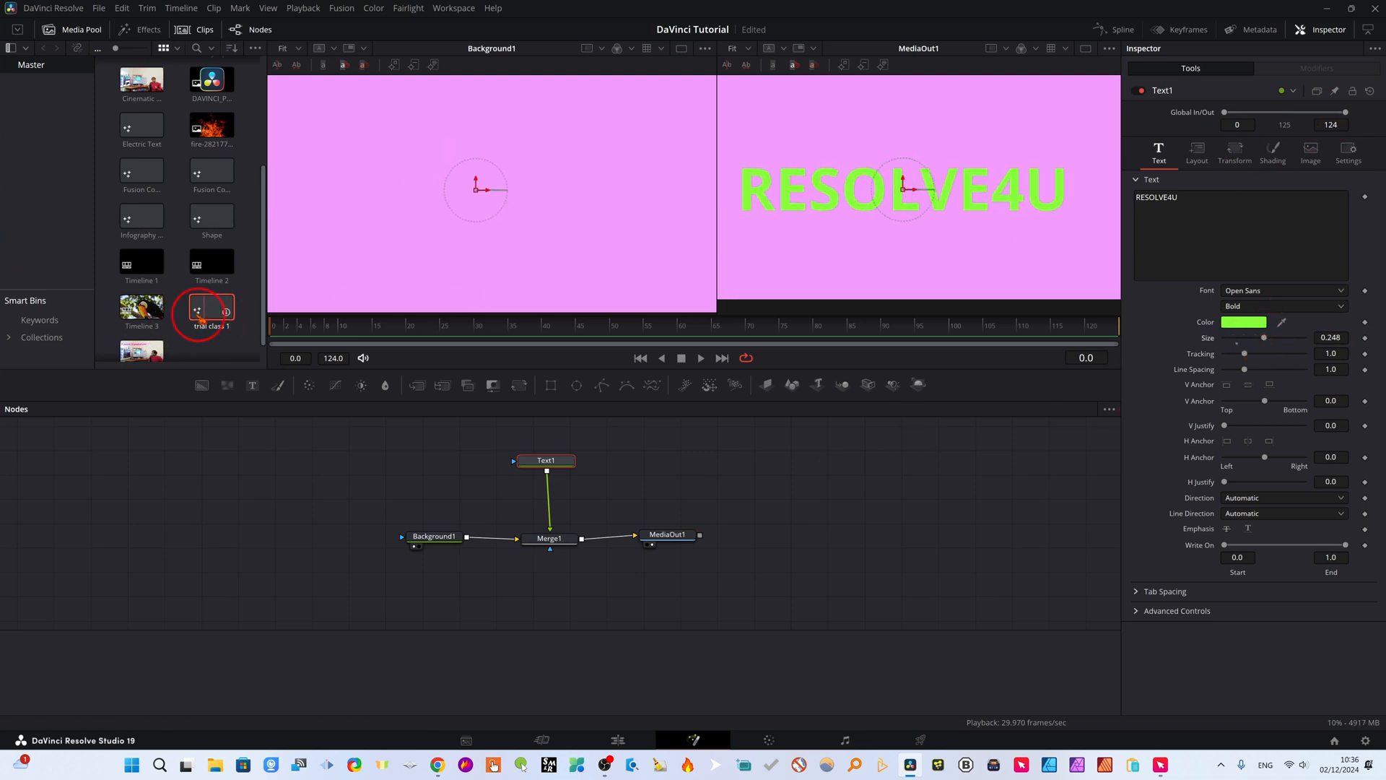
Return to Timeline 3 on the Edit page and delete the trial class 1 clip from Video 2
{"action": "left_click", "coordinate": [616, 739]}
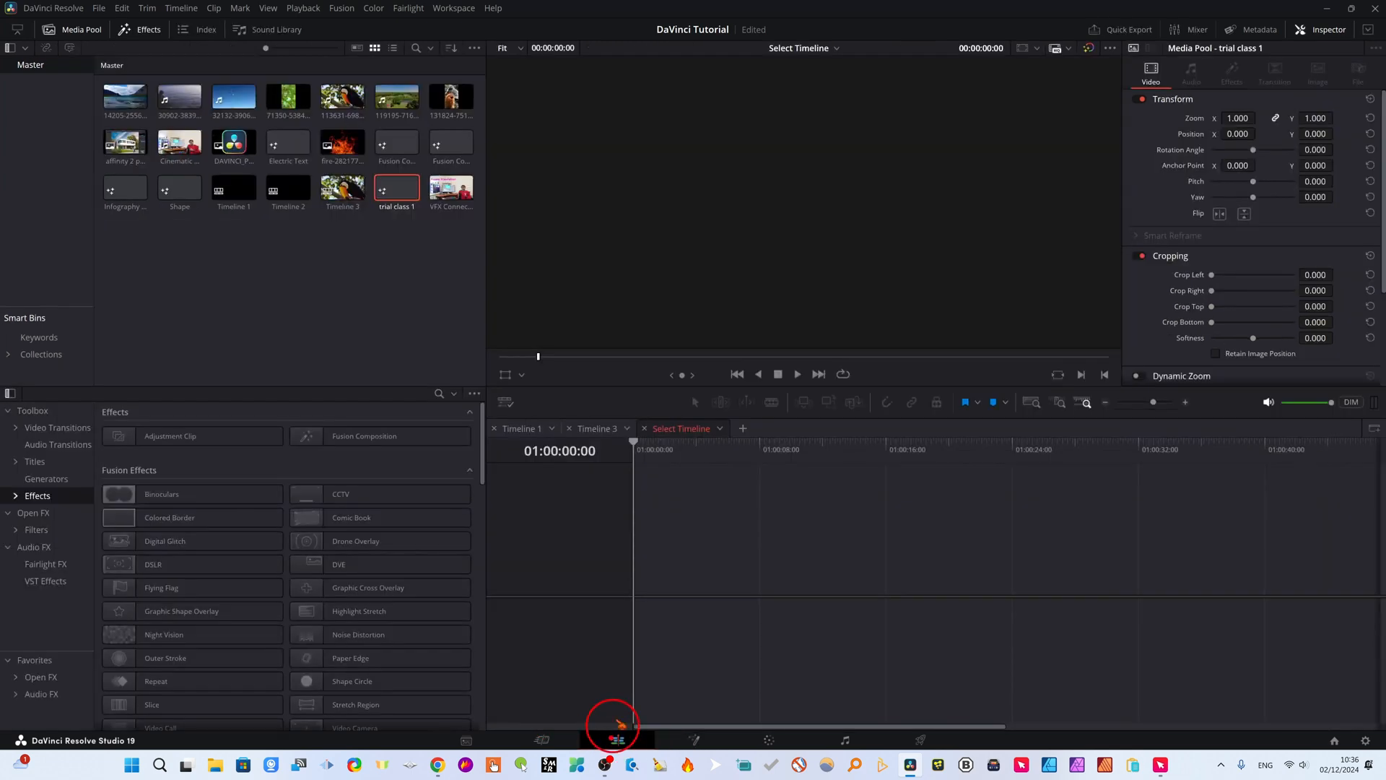
{"action": "left_click", "coordinate": [596, 430]}
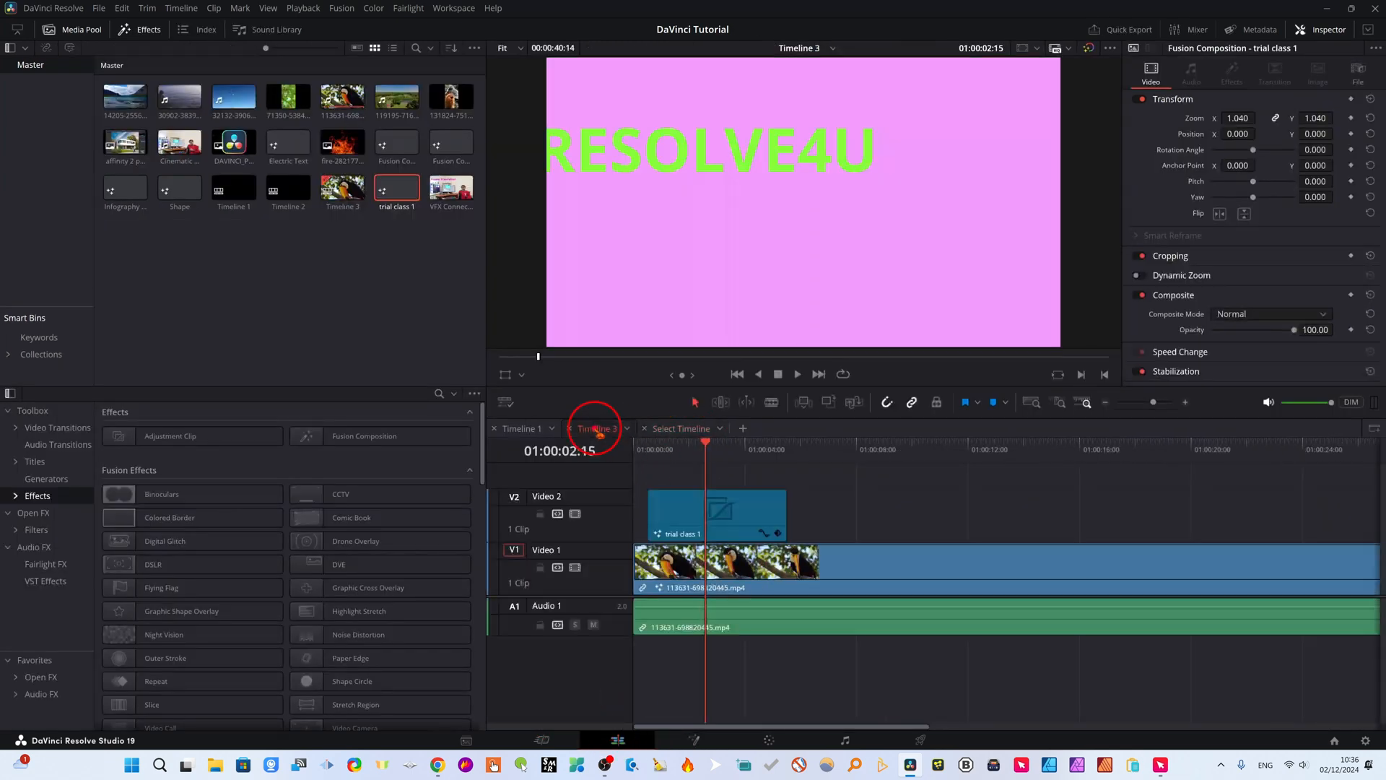
{"action": "left_click", "coordinate": [743, 525]}
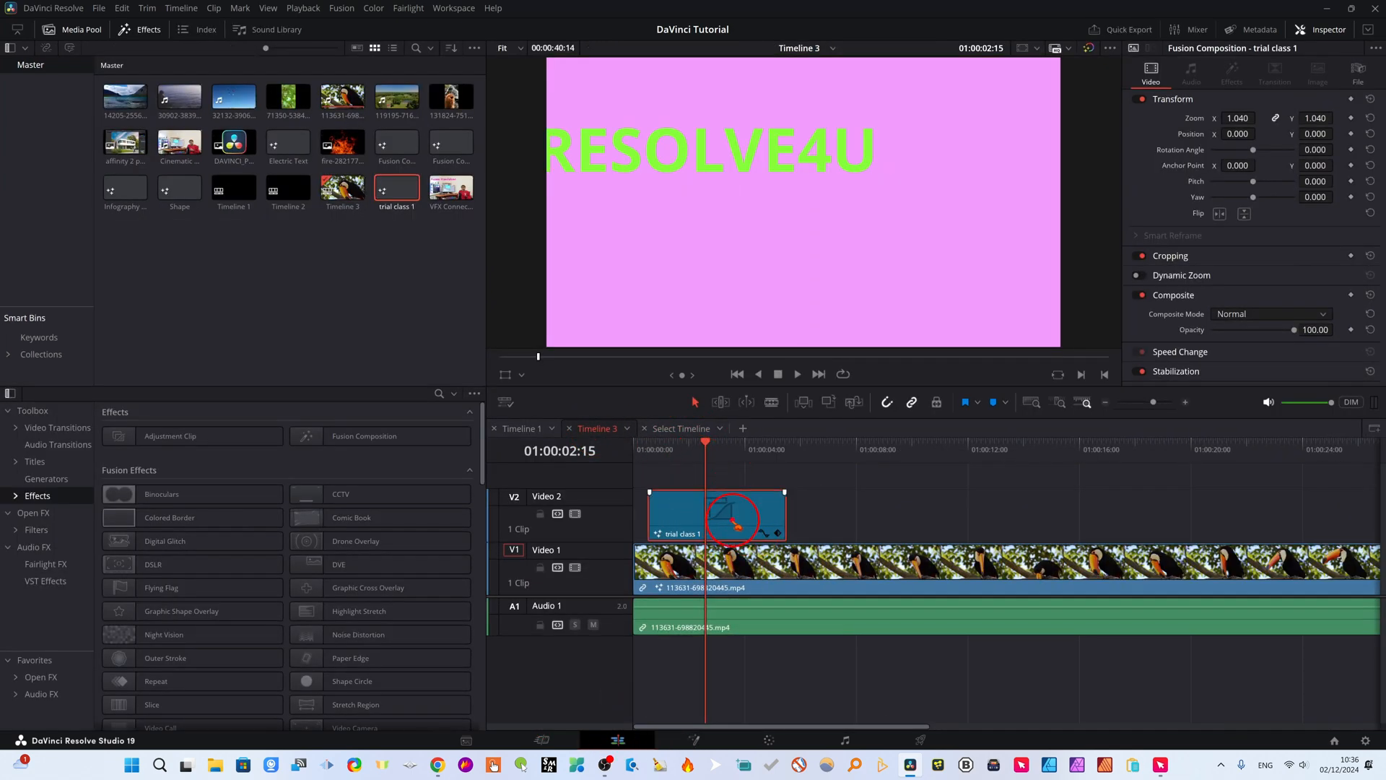
{"action": "key", "text": "Delete"}
Place trial class 1 at the start of Video 1 with the toucan clip directly after it, leaving no gap
{"action": "left_click_drag", "start_coordinate": [799, 569], "coordinate": [913, 573]}
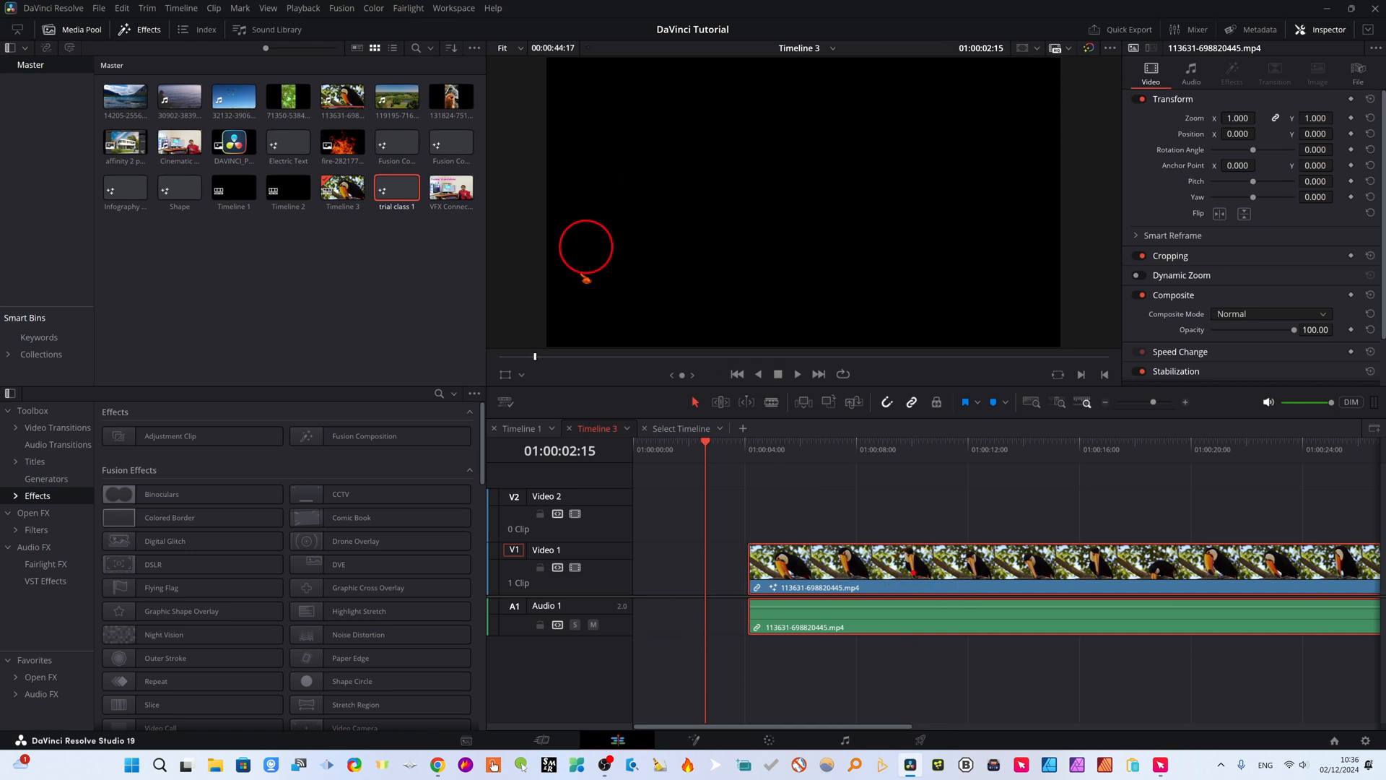
{"action": "left_click_drag", "start_coordinate": [398, 198], "coordinate": [688, 571]}
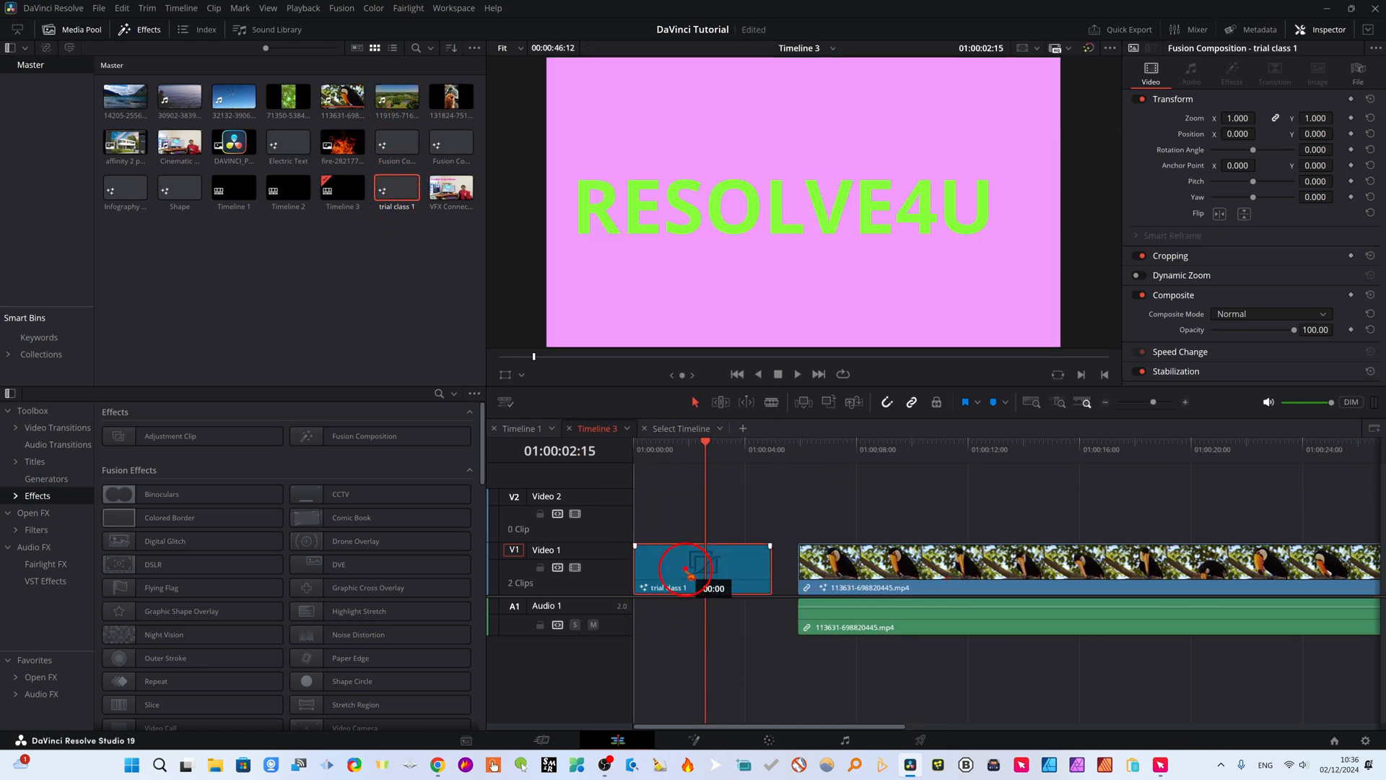
{"action": "left_click", "coordinate": [787, 572]}
{"action": "key", "text": "Delete"}
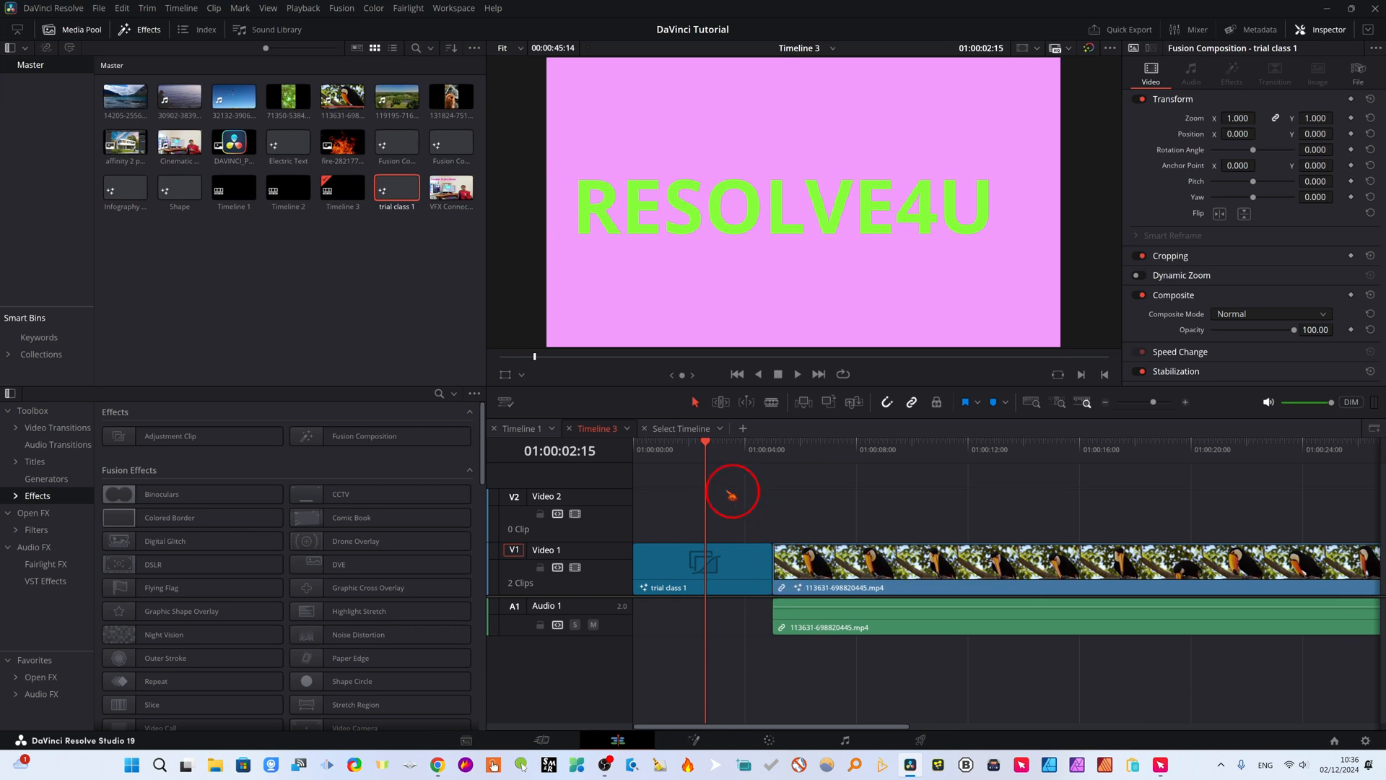
Play and scrub through the start of Timeline 3 to review the trial class 1 clip
{"action": "left_click", "coordinate": [654, 482]}
{"action": "left_click", "coordinate": [796, 374]}
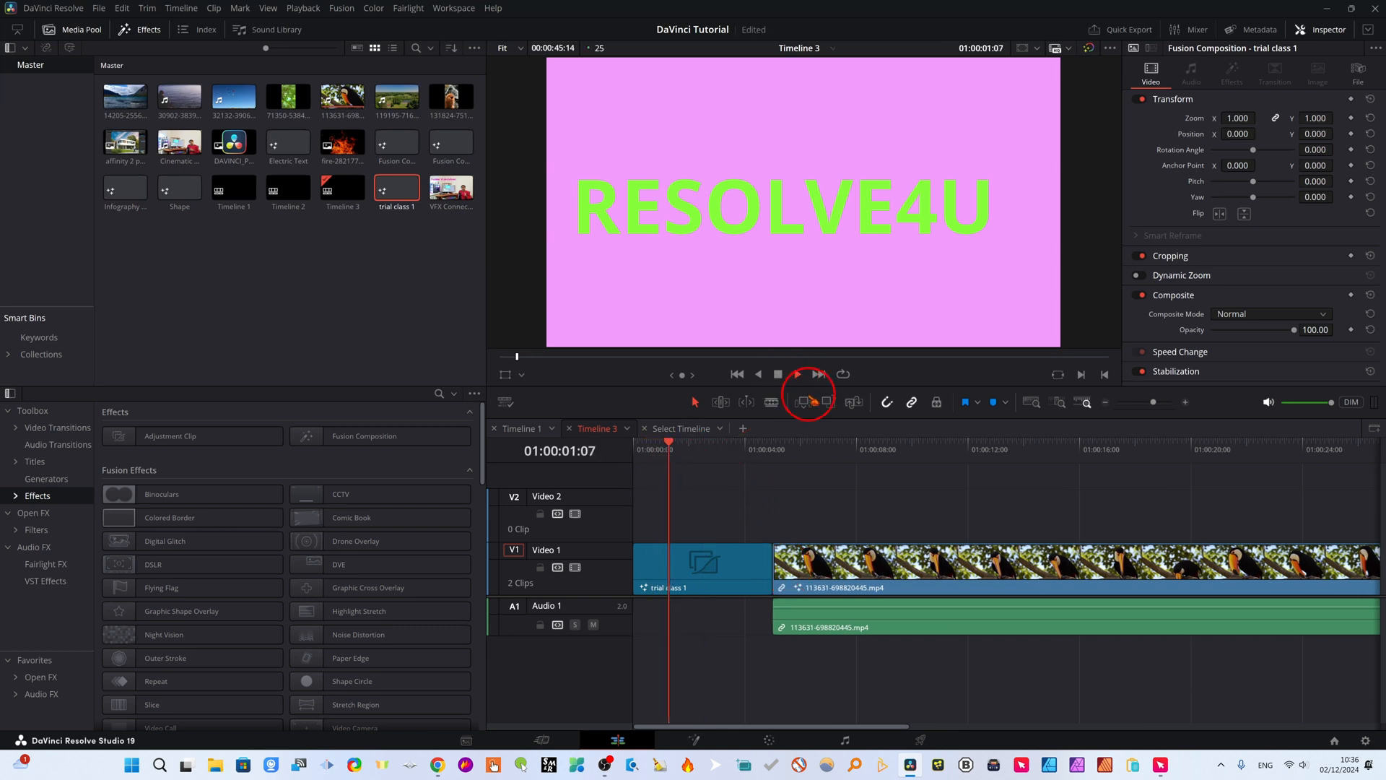
{"action": "left_click", "coordinate": [777, 374]}
{"action": "left_click", "coordinate": [773, 454]}
{"action": "left_click_drag", "start_coordinate": [772, 453], "coordinate": [687, 495]}
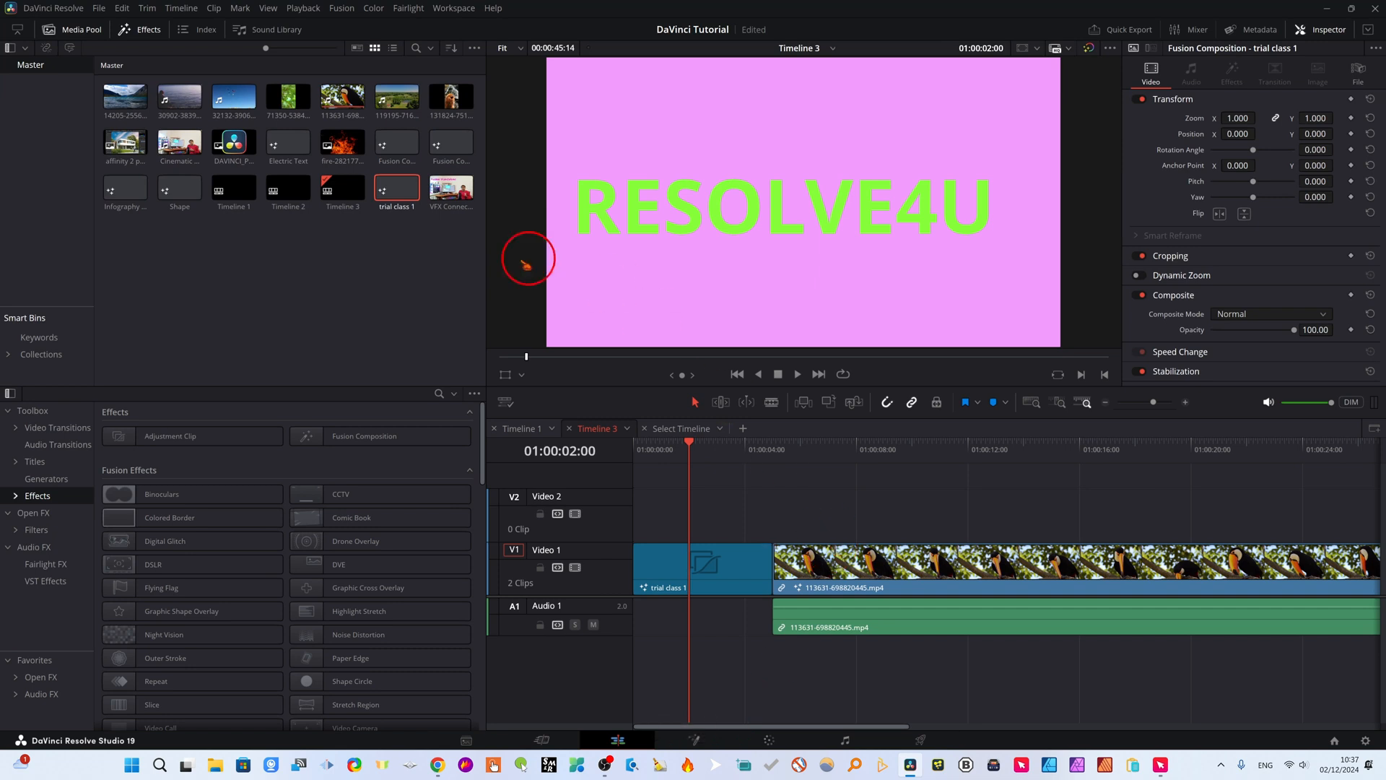
Reopen trial class 1 on the Fusion page and show the effects library in place of the media pool
{"action": "right_click", "coordinate": [402, 193]}
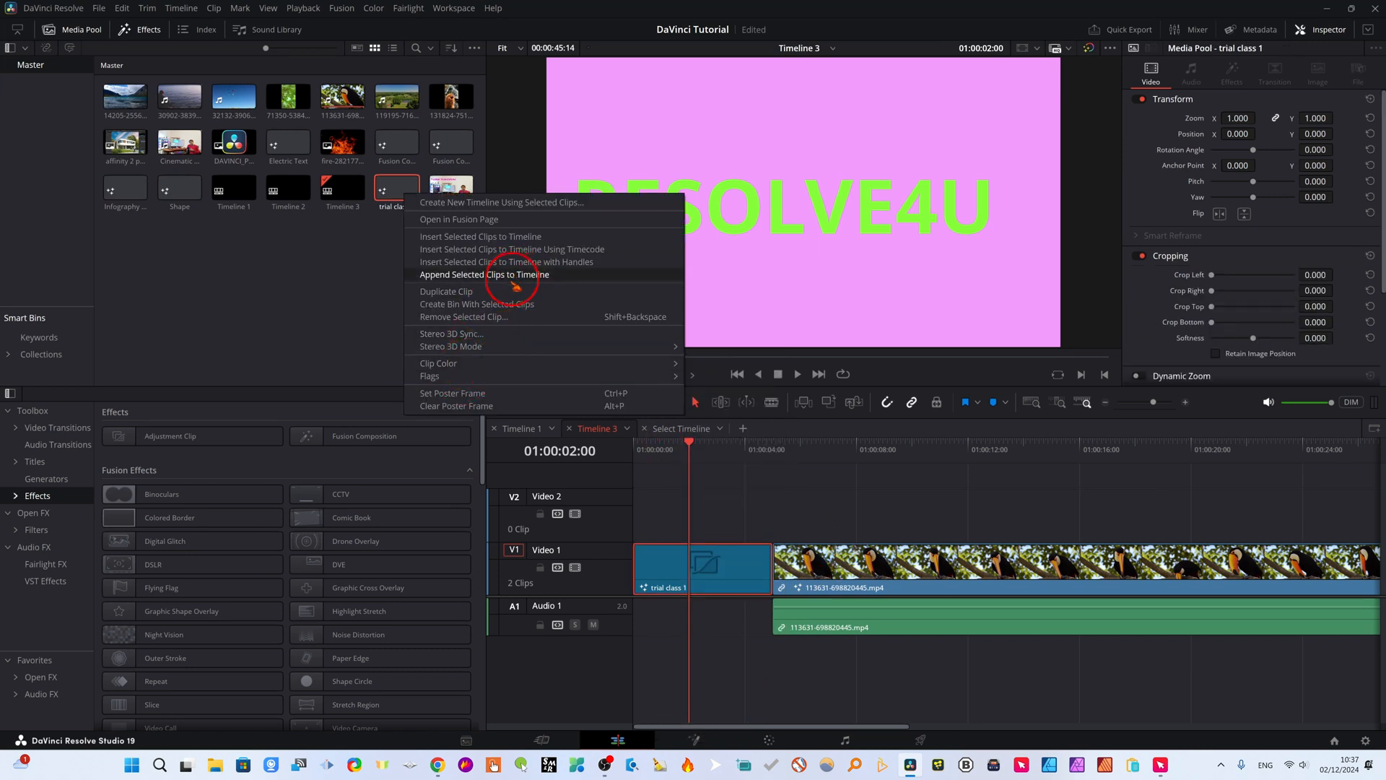
{"action": "left_click", "coordinate": [487, 225]}
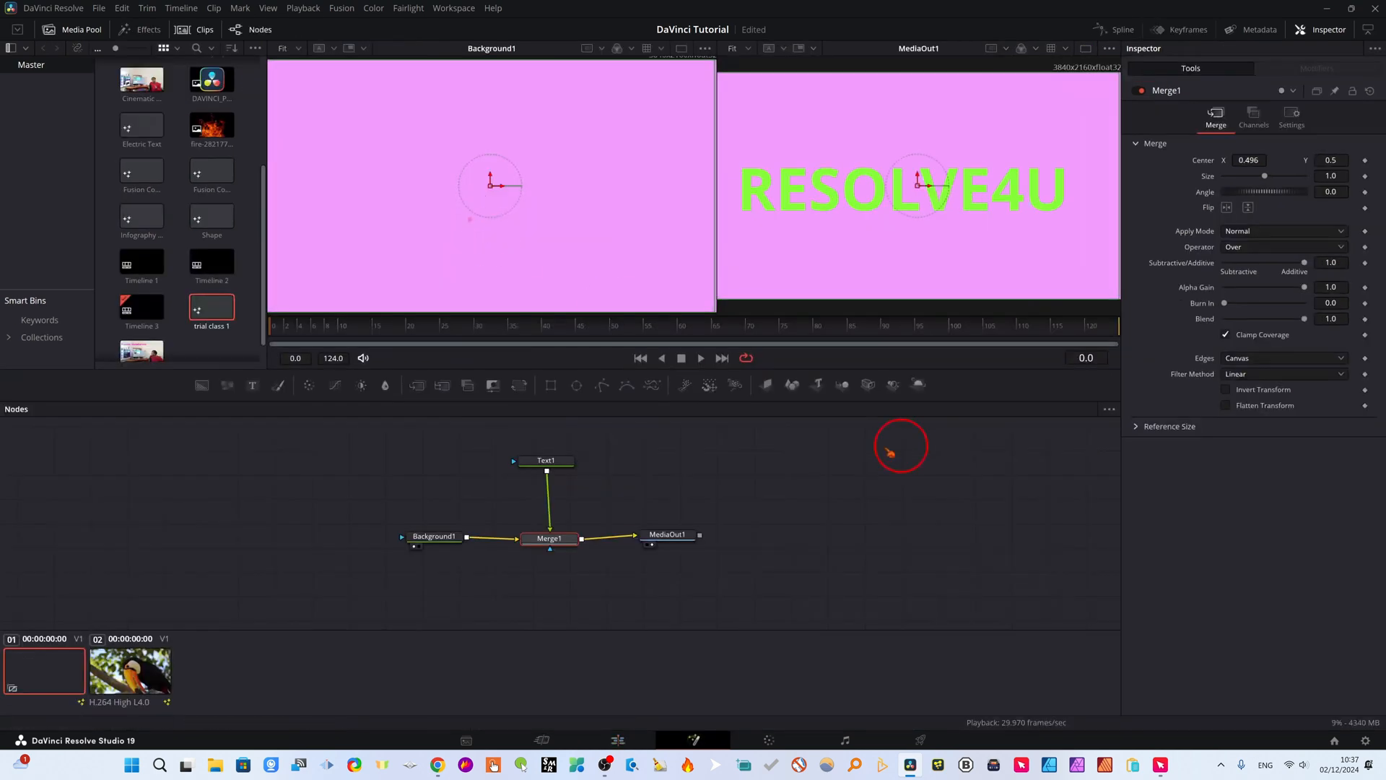
{"action": "left_click_drag", "start_coordinate": [567, 462], "coordinate": [552, 460]}
{"action": "left_click", "coordinate": [436, 538]}
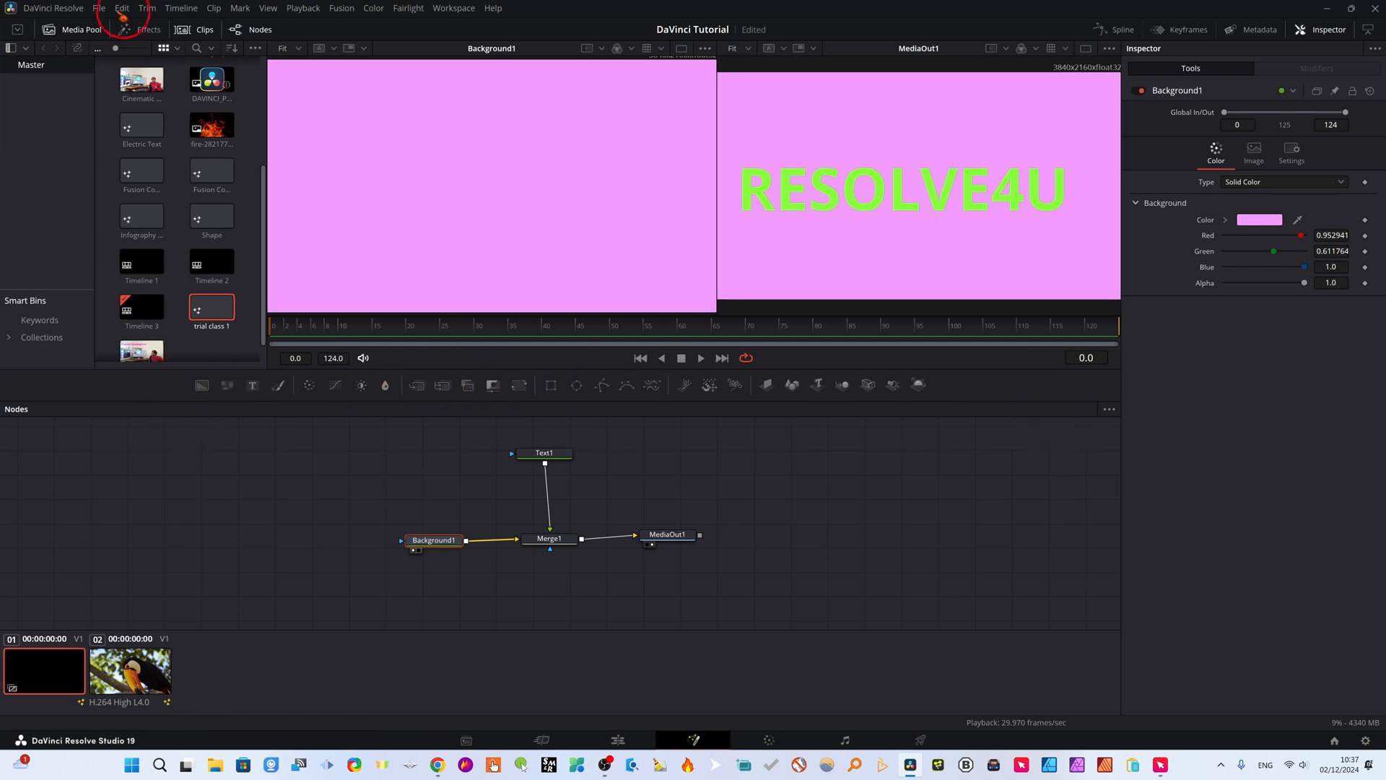
{"action": "left_click", "coordinate": [148, 31]}
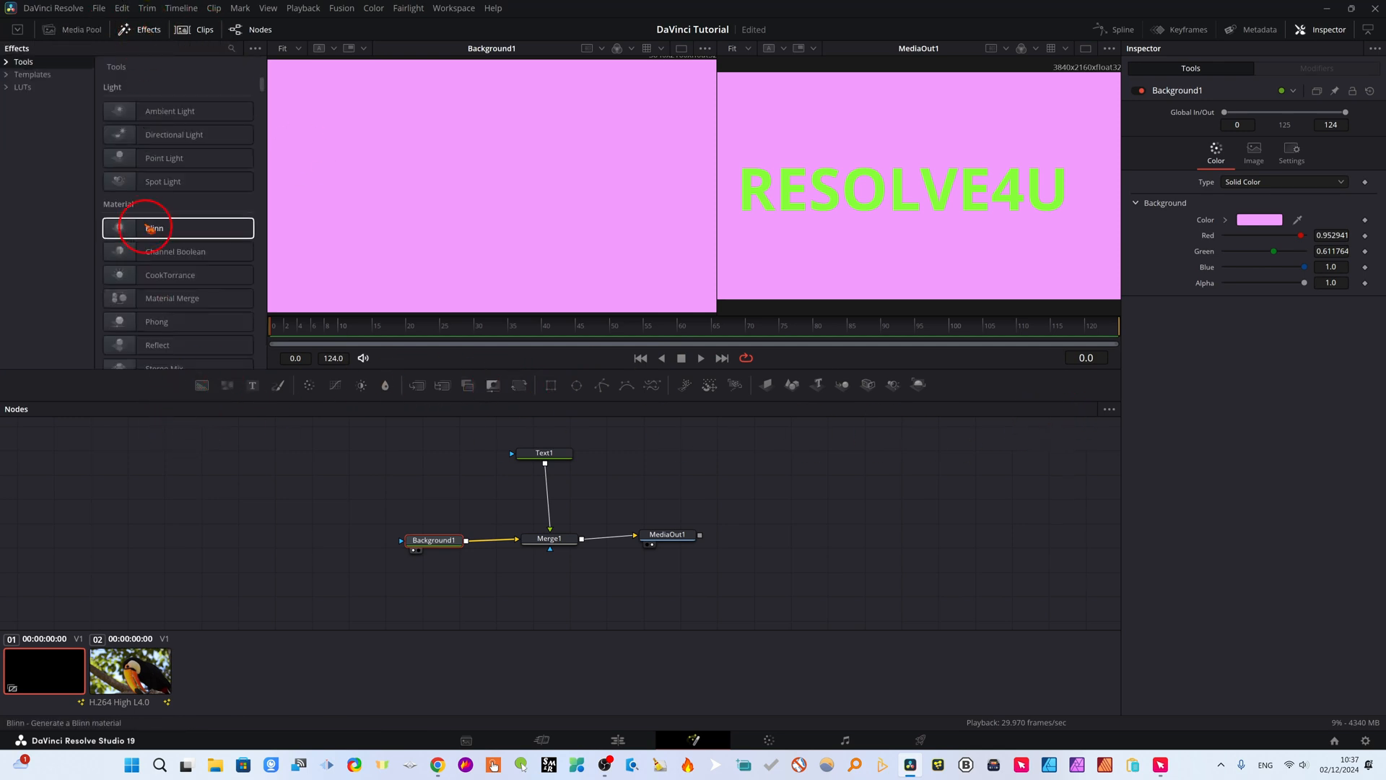